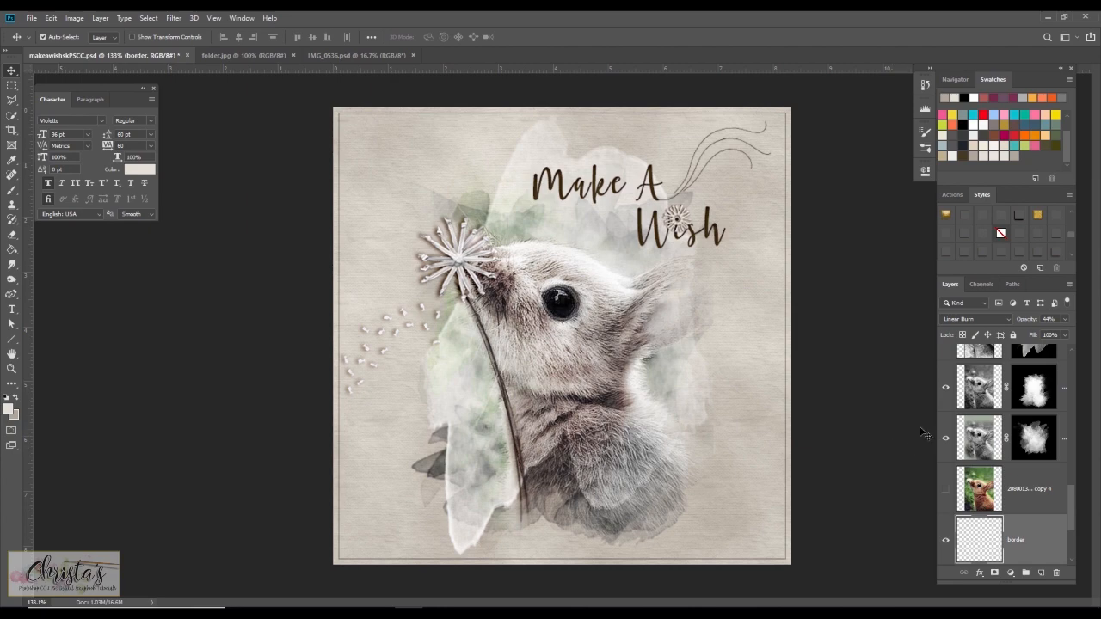
Create a new blank document.
{"action": "left_click", "coordinate": [31, 19]}
{"action": "left_click", "coordinate": [36, 29]}
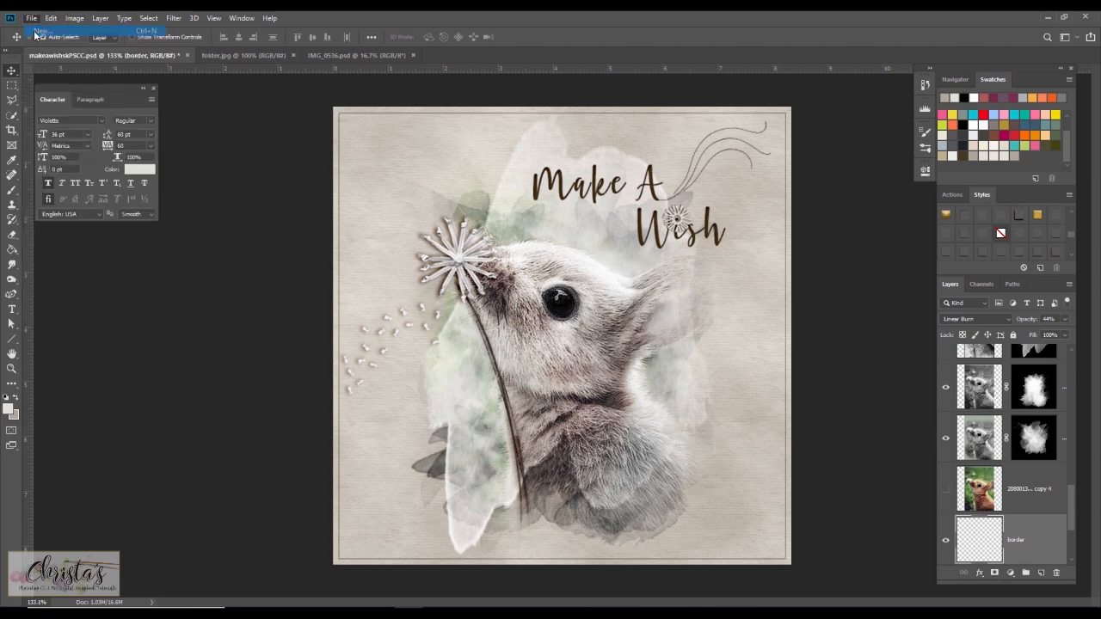
{"action": "left_click", "coordinate": [647, 194]}
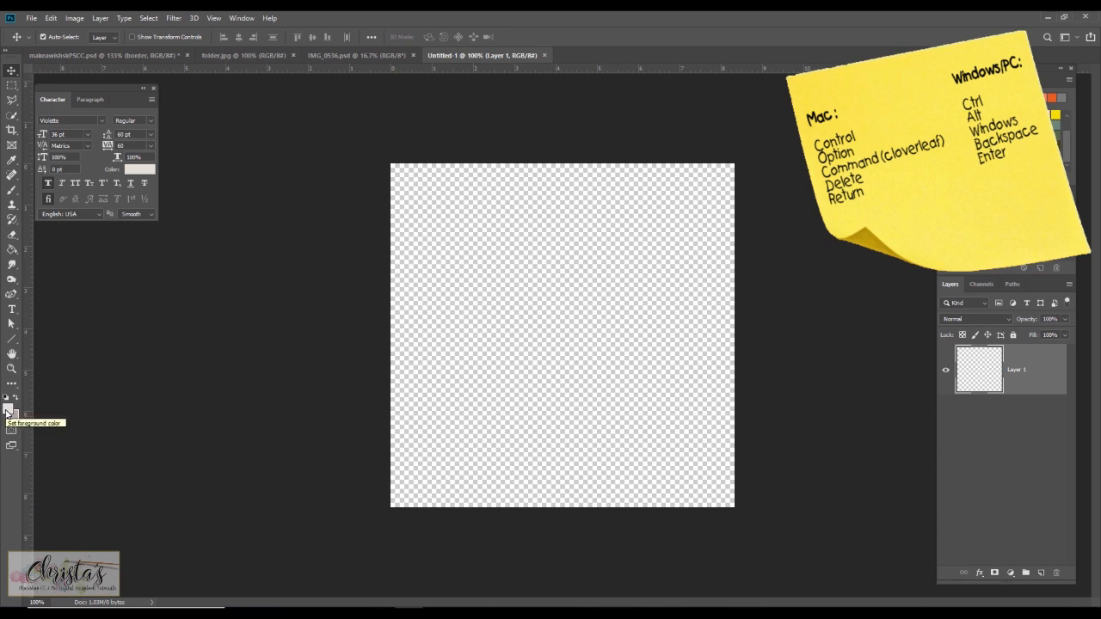
Add the current foreground color e4e0d7 to the swatches.
{"action": "left_click", "coordinate": [7, 413]}
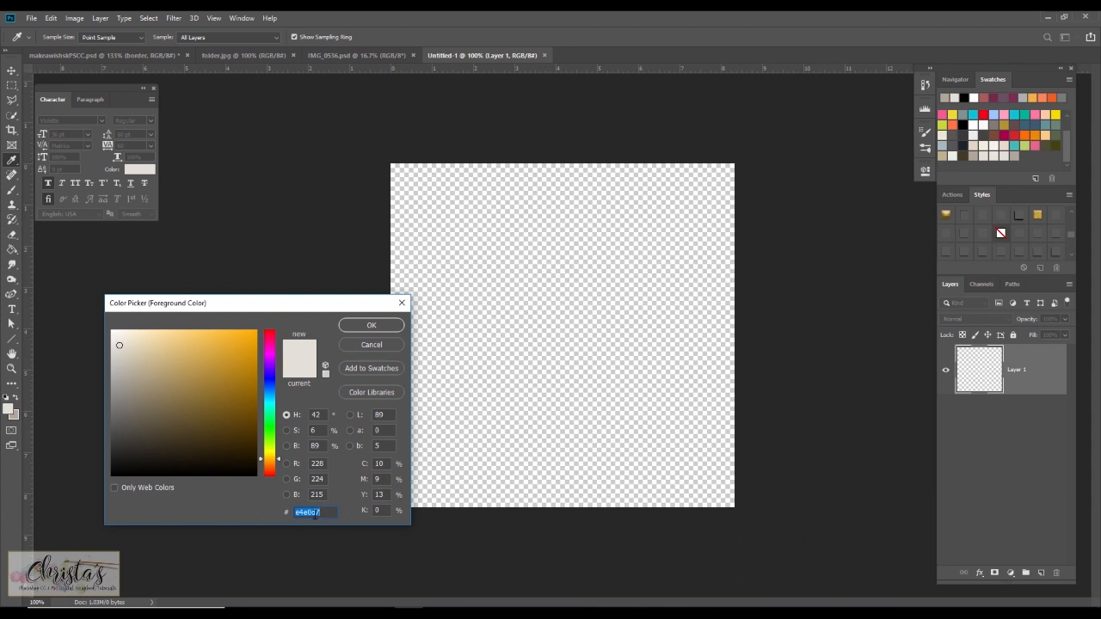
{"action": "left_click", "coordinate": [352, 372]}
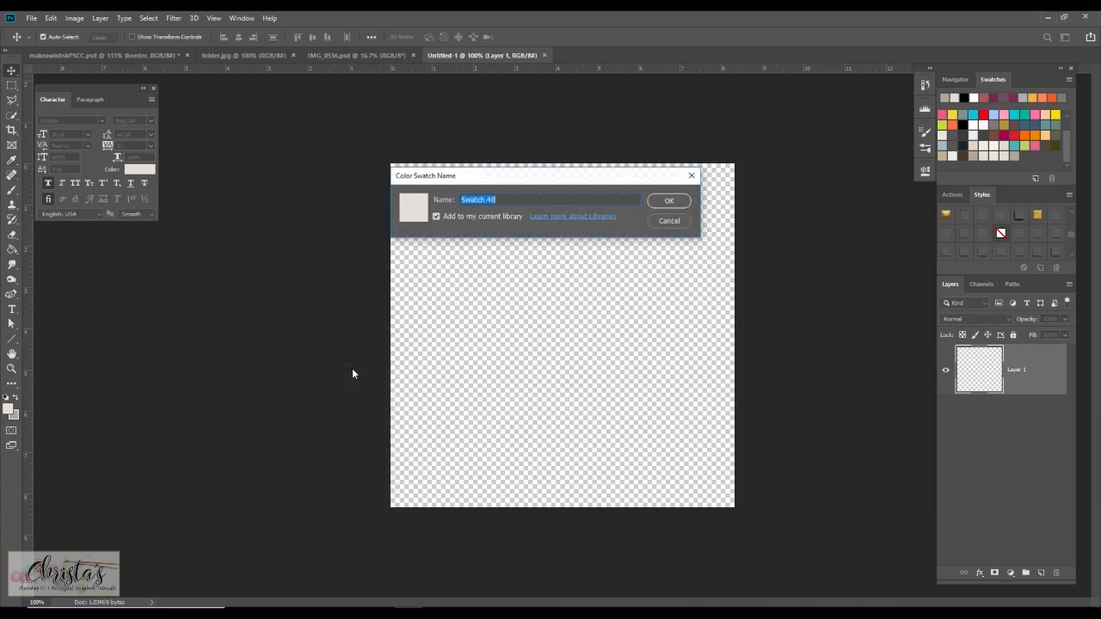
{"action": "left_click", "coordinate": [664, 200]}
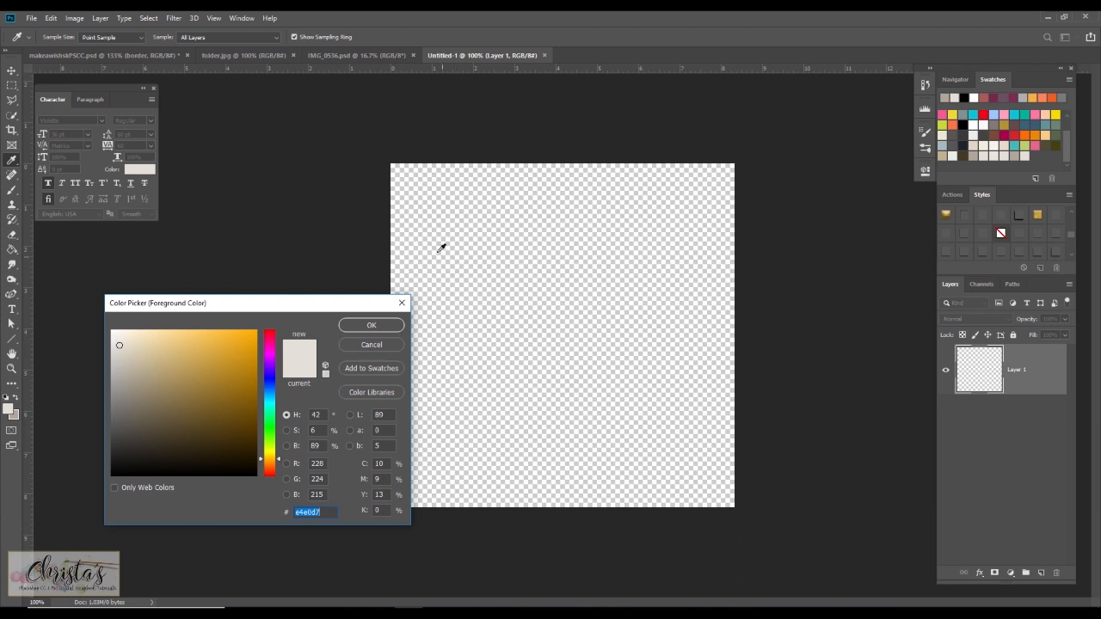
{"action": "left_click", "coordinate": [242, 19]}
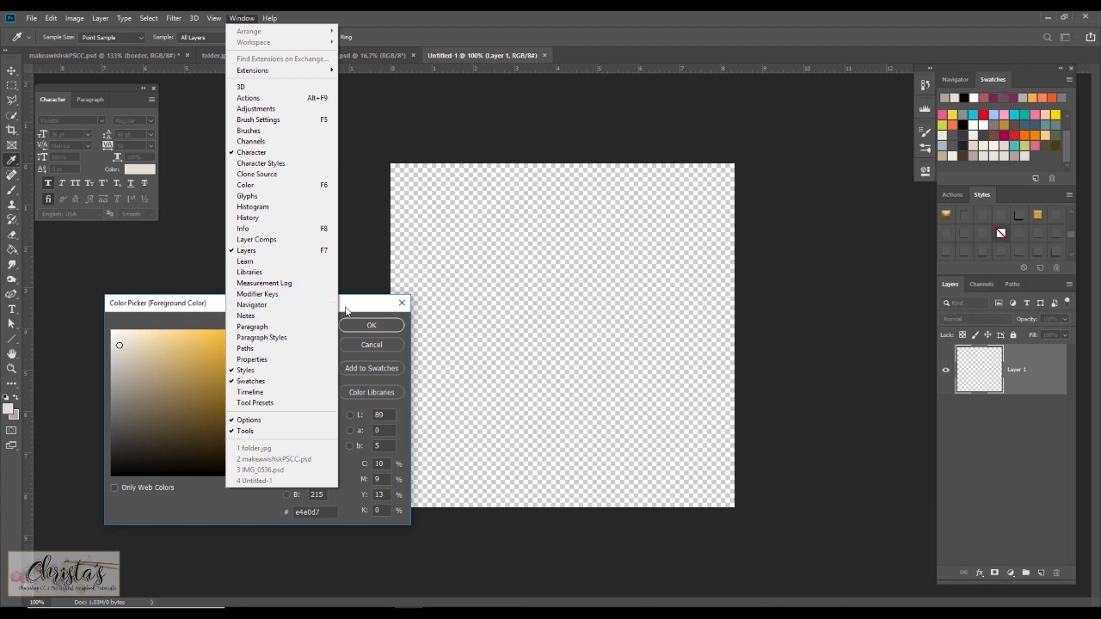
{"action": "left_click", "coordinate": [348, 310]}
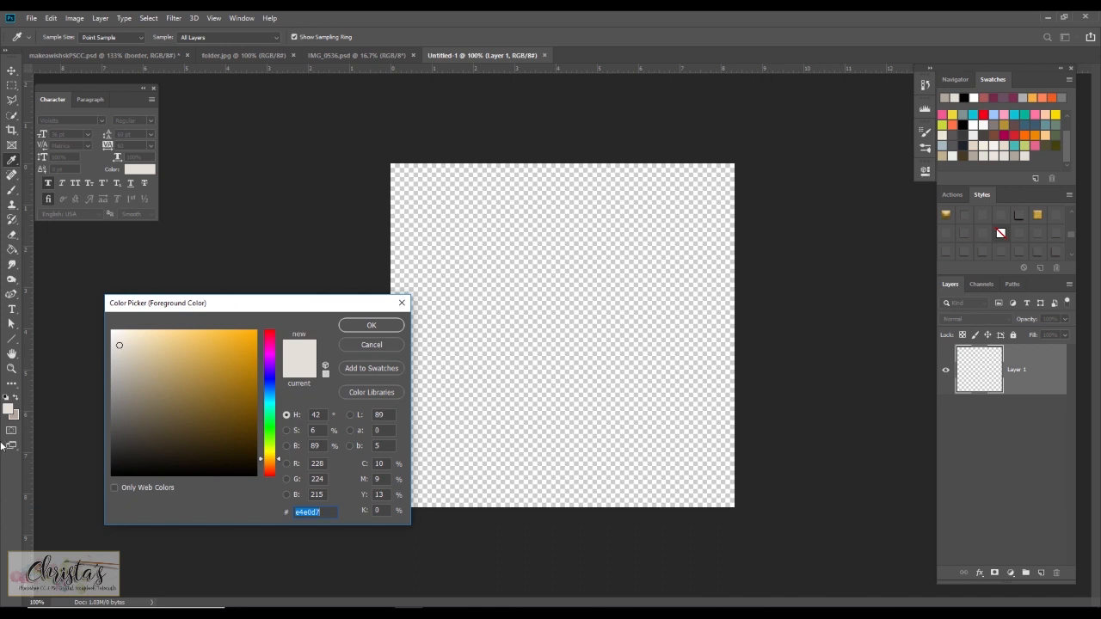
{"action": "left_click", "coordinate": [360, 326]}
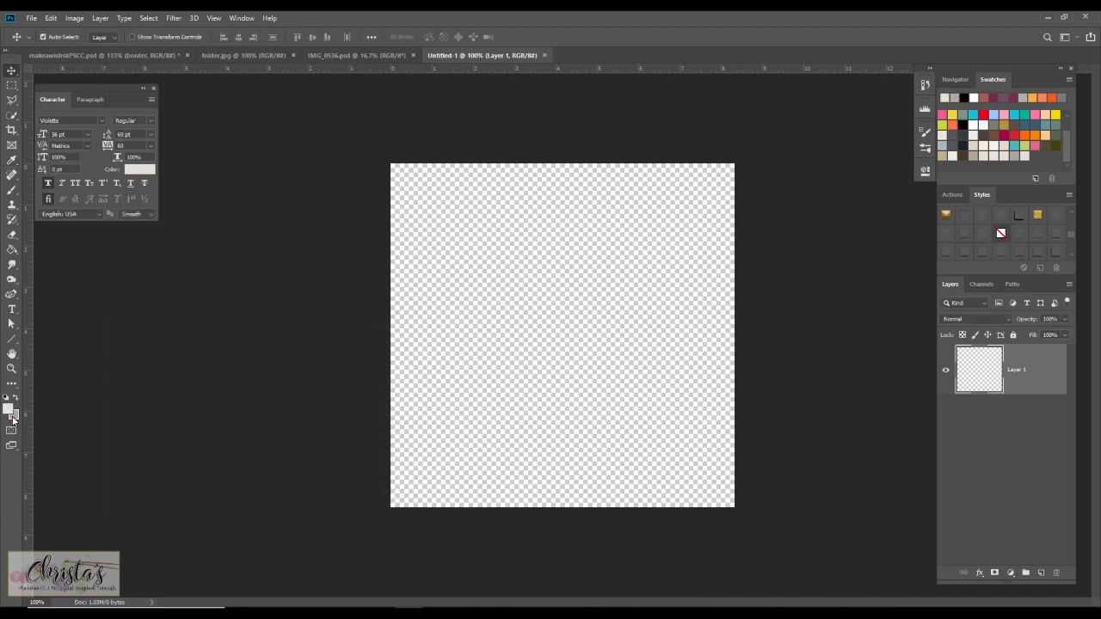
Add the current background color b0a69a to the swatches.
{"action": "left_click", "coordinate": [15, 416]}
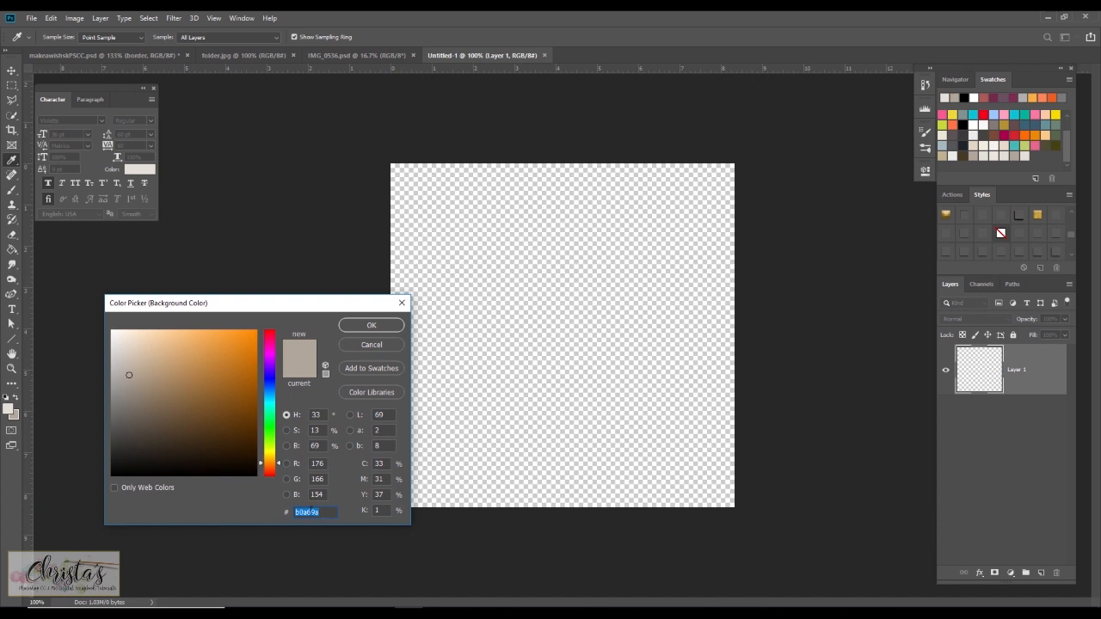
{"action": "left_click", "coordinate": [370, 368]}
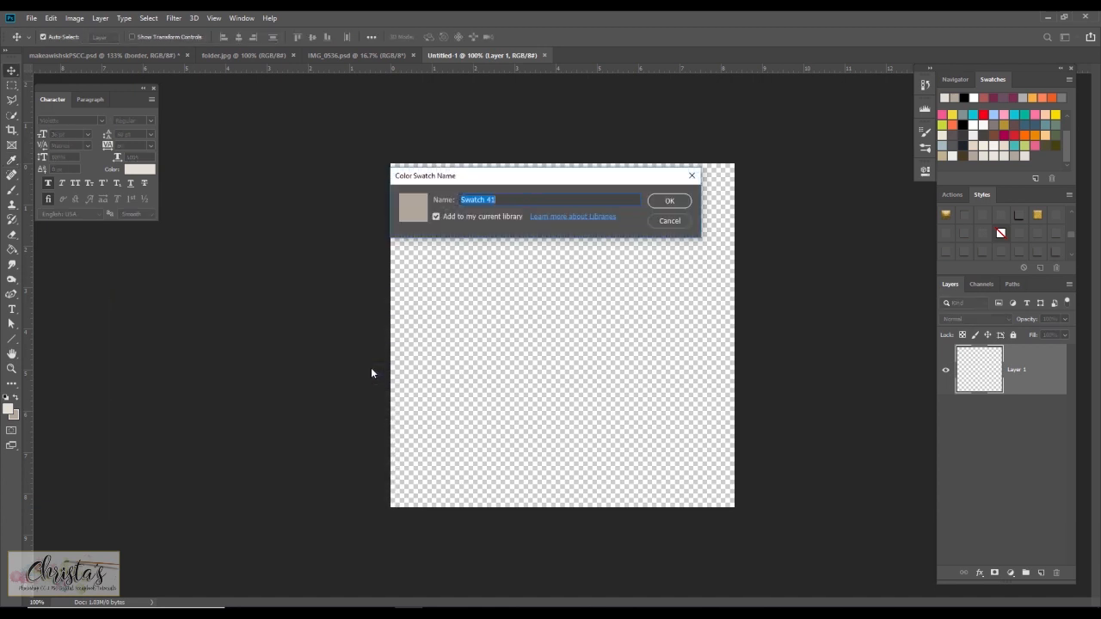
{"action": "left_click", "coordinate": [668, 201]}
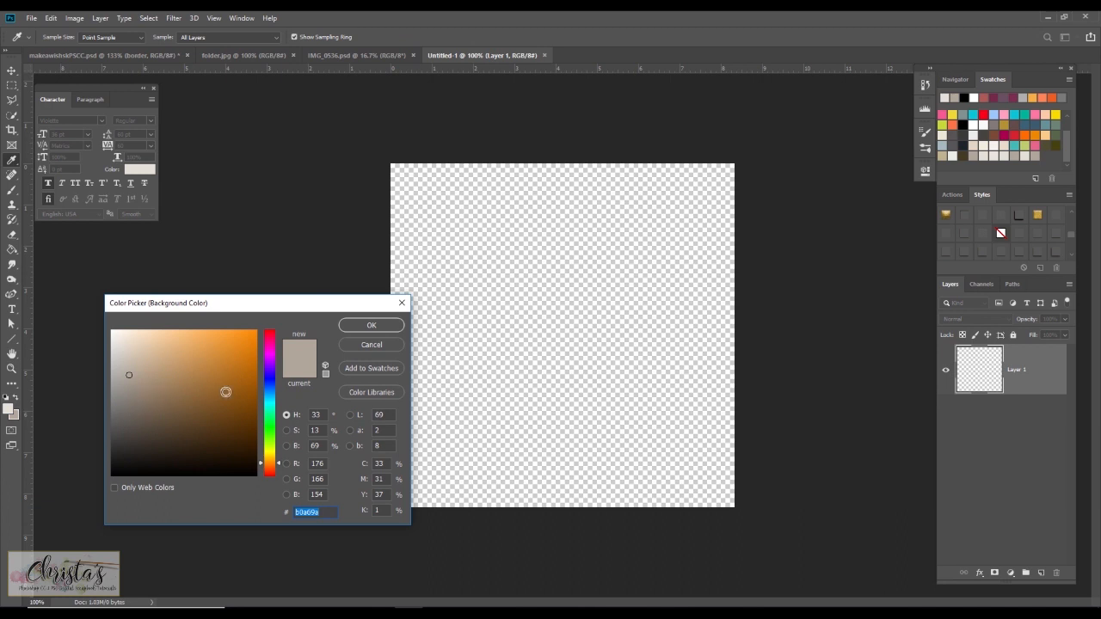
{"action": "left_click", "coordinate": [371, 326]}
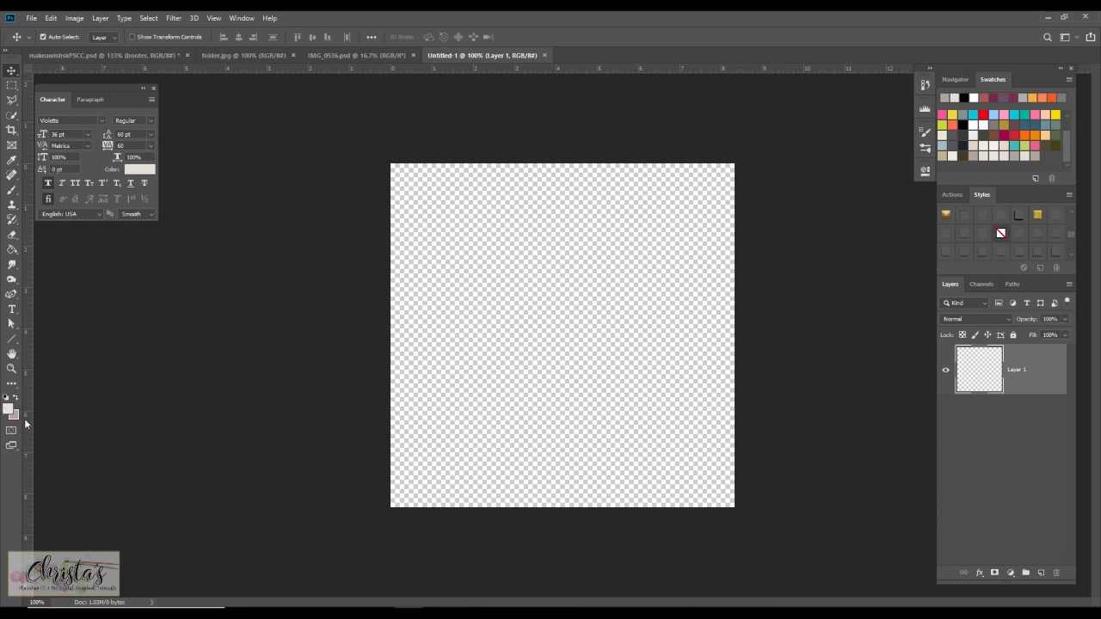
Reset the default colors and set the foreground color to the saved e4e0d7 swatch.
{"action": "key", "text": "d"}
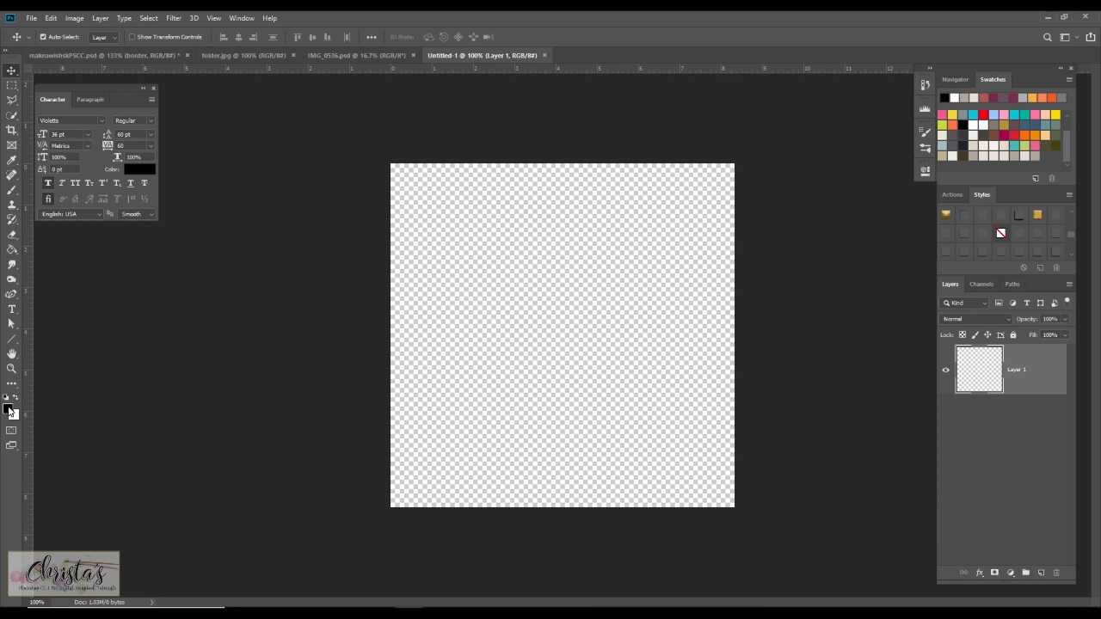
{"action": "left_click", "coordinate": [10, 410]}
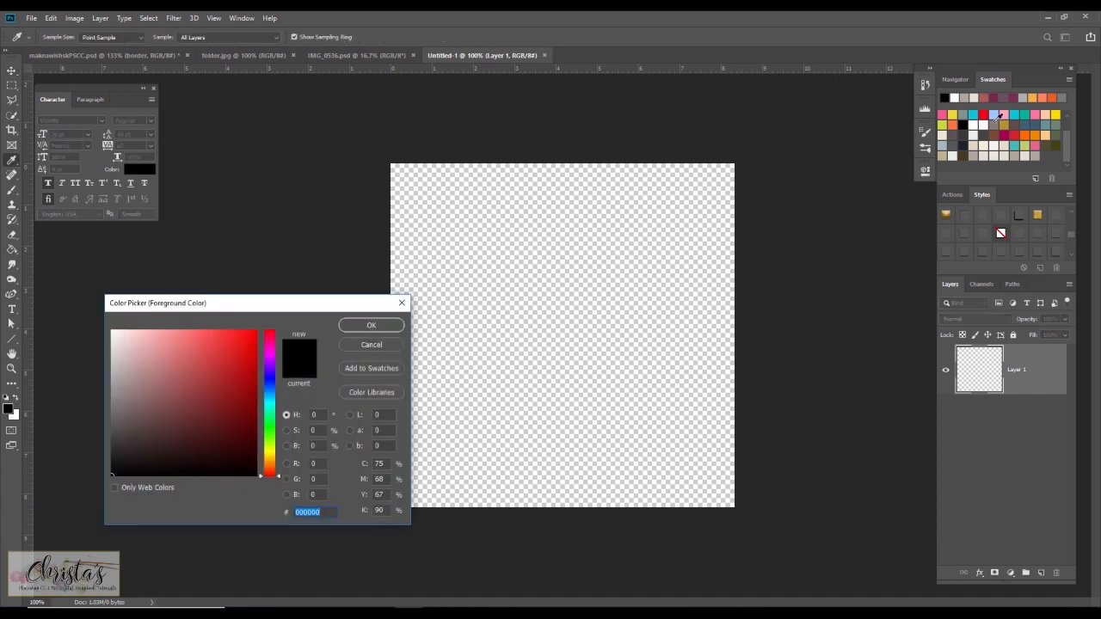
{"action": "left_click", "coordinate": [1026, 156]}
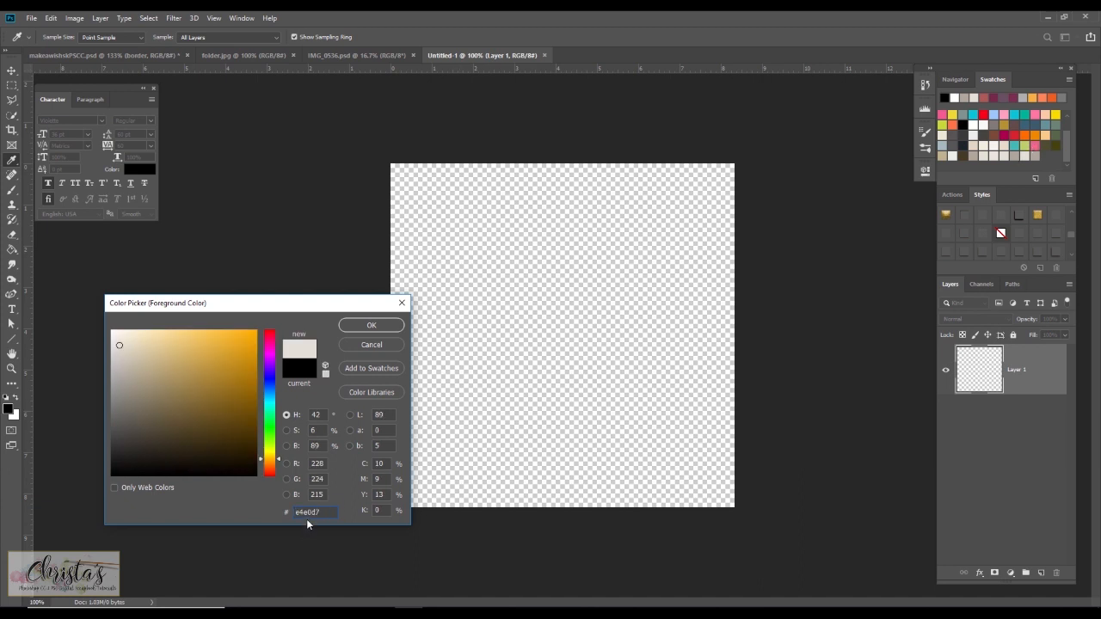
{"action": "left_click", "coordinate": [368, 325]}
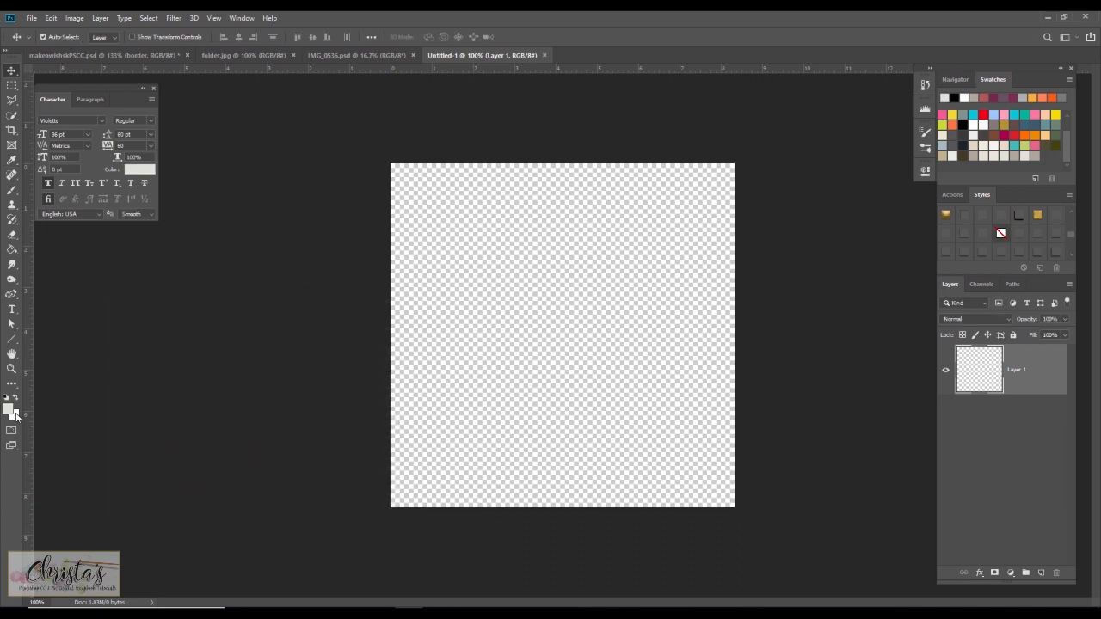
Set the background color to the saved b0a69a swatch.
{"action": "left_click", "coordinate": [16, 415]}
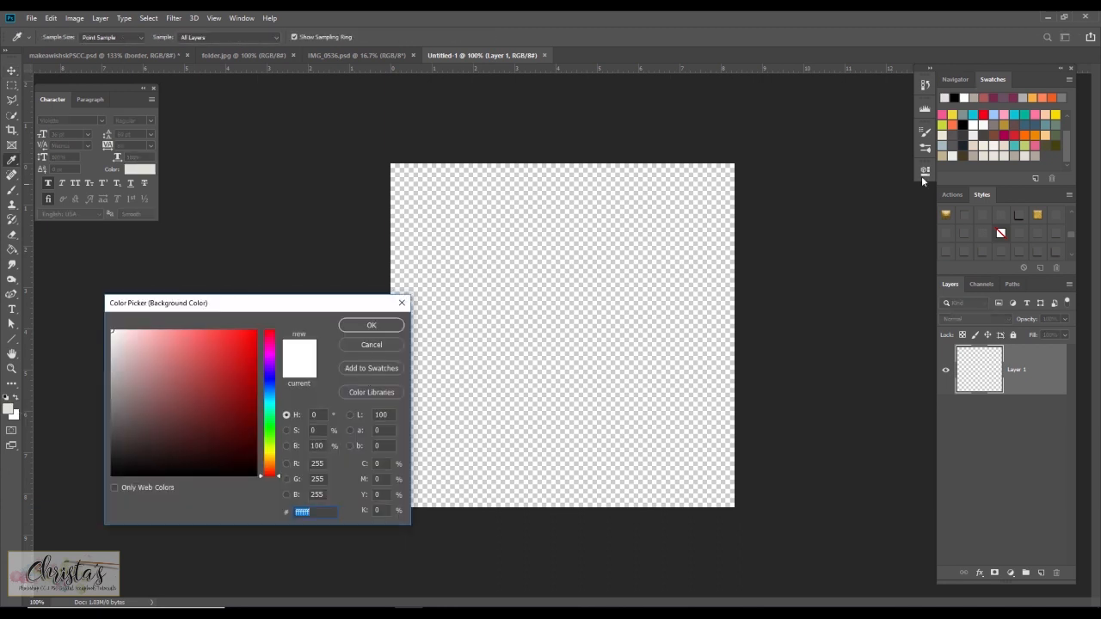
{"action": "left_click", "coordinate": [1036, 153]}
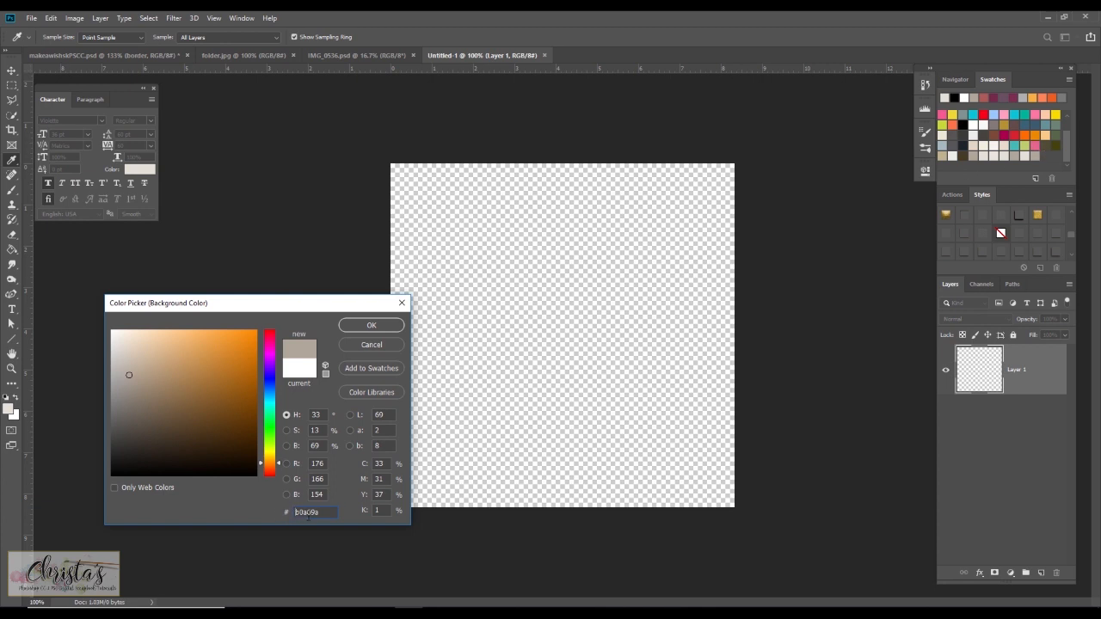
{"action": "left_click", "coordinate": [375, 326]}
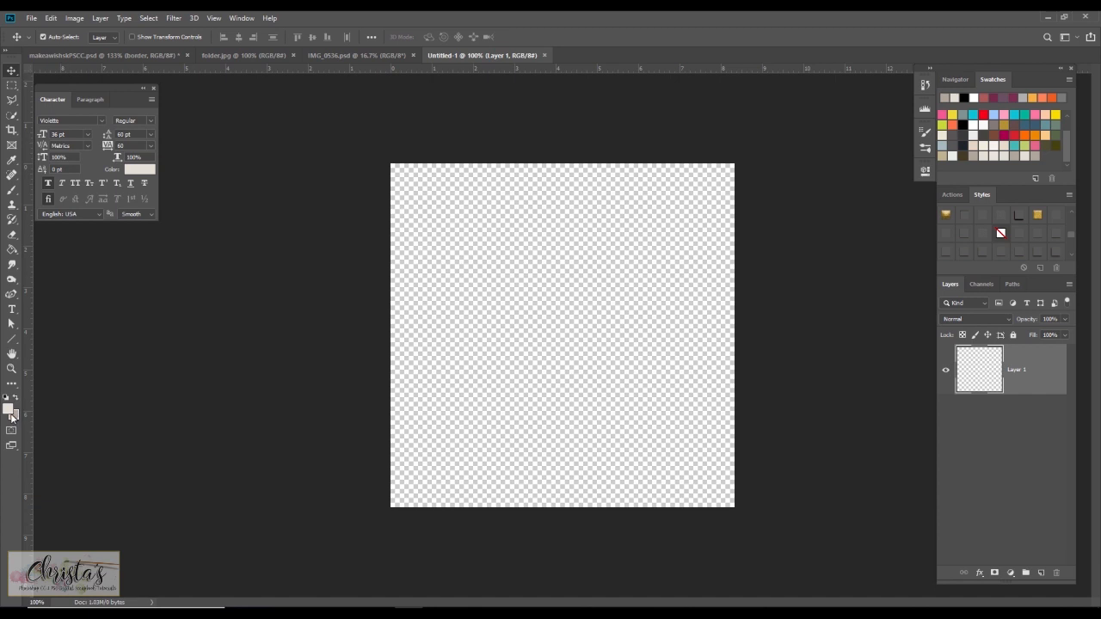
Fill the layer with the Render Clouds filter.
{"action": "left_click", "coordinate": [167, 19]}
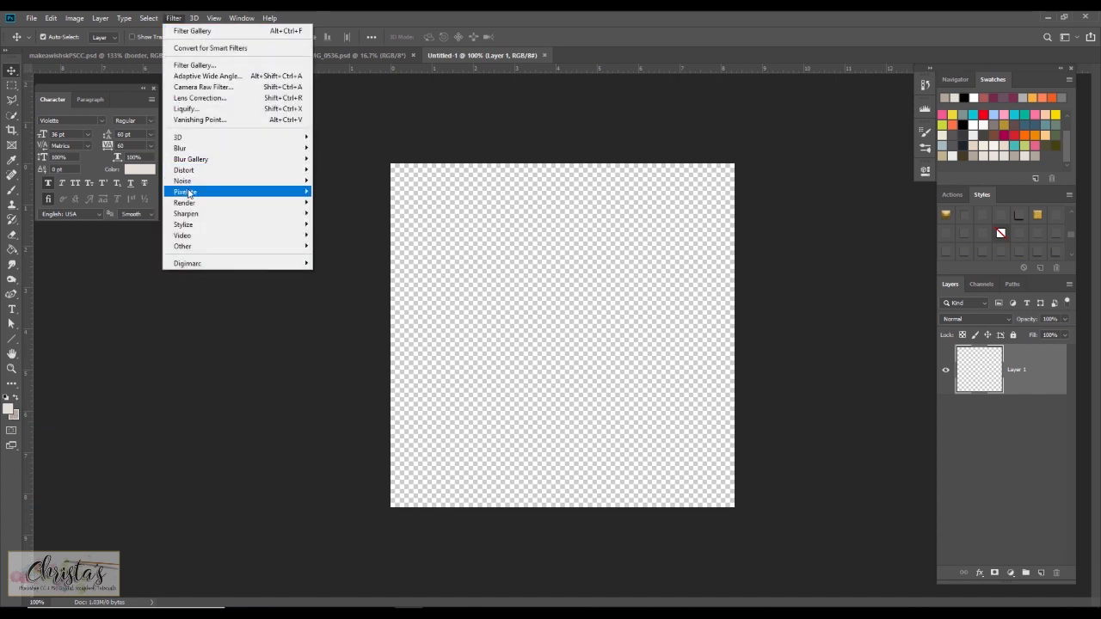
{"action": "mouse_move", "coordinate": [221, 203]}
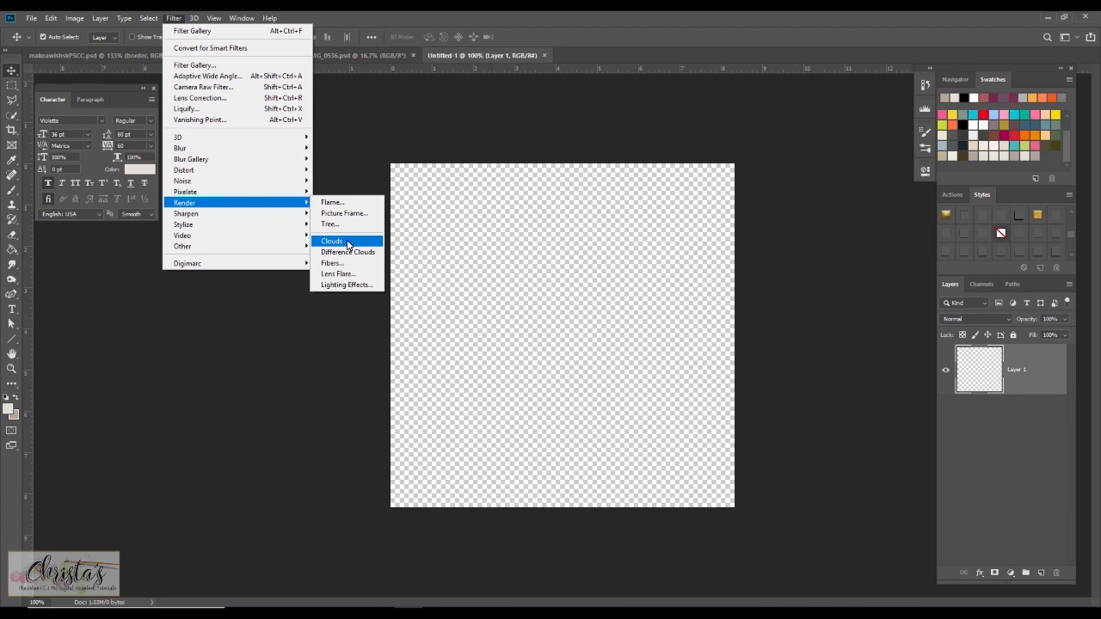
{"action": "left_click", "coordinate": [332, 241]}
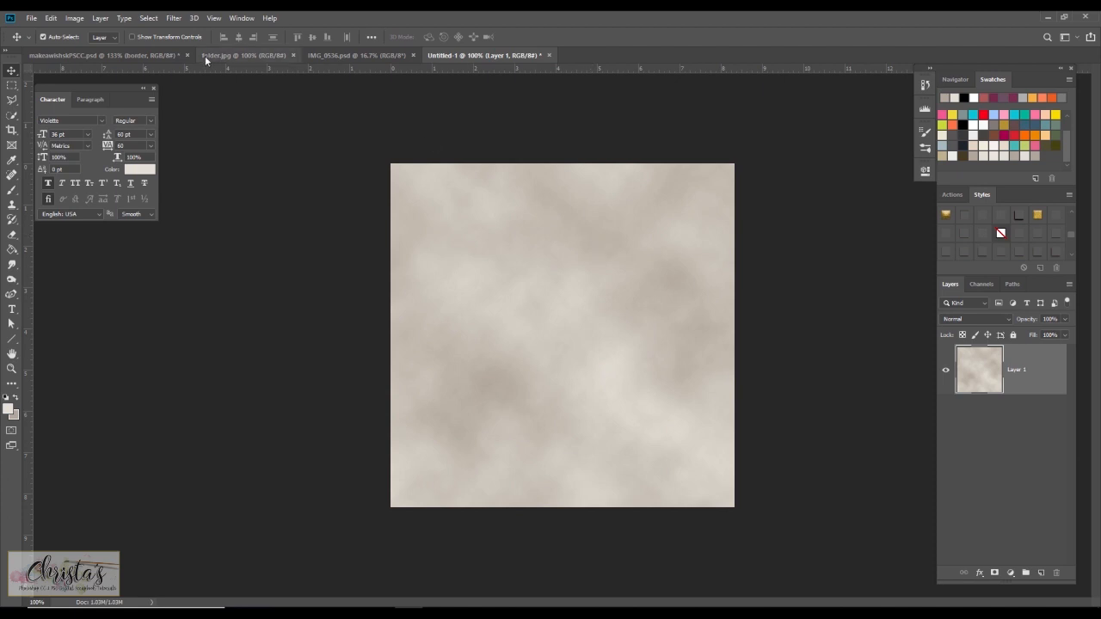
Apply a Gaussian Blur with a radius of 9.6 pixels to the clouds layer.
{"action": "left_click", "coordinate": [175, 18]}
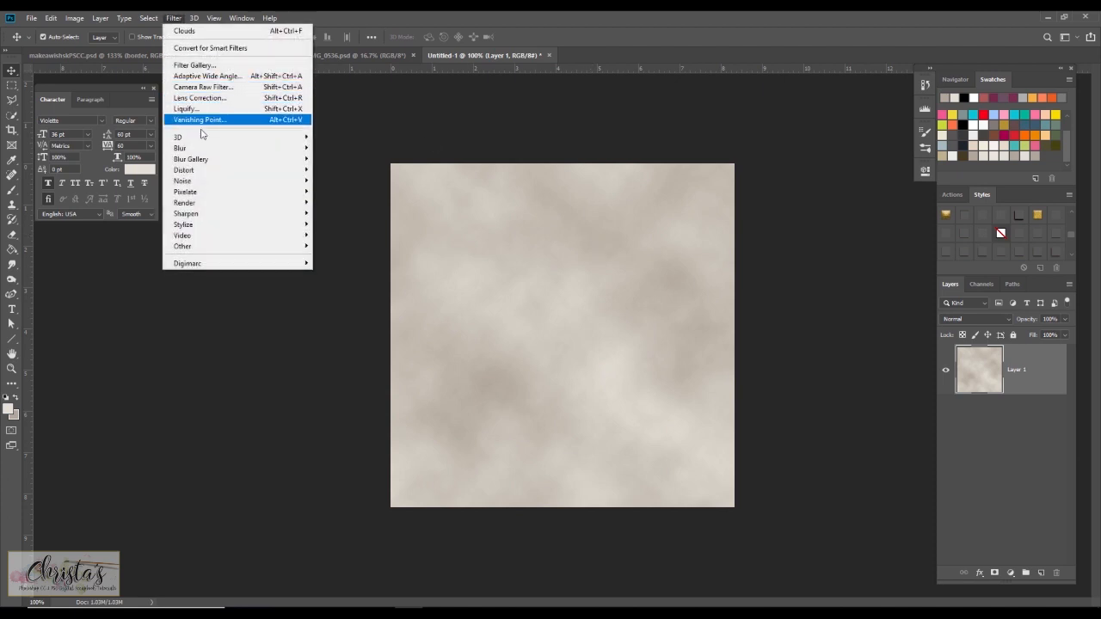
{"action": "mouse_move", "coordinate": [206, 152]}
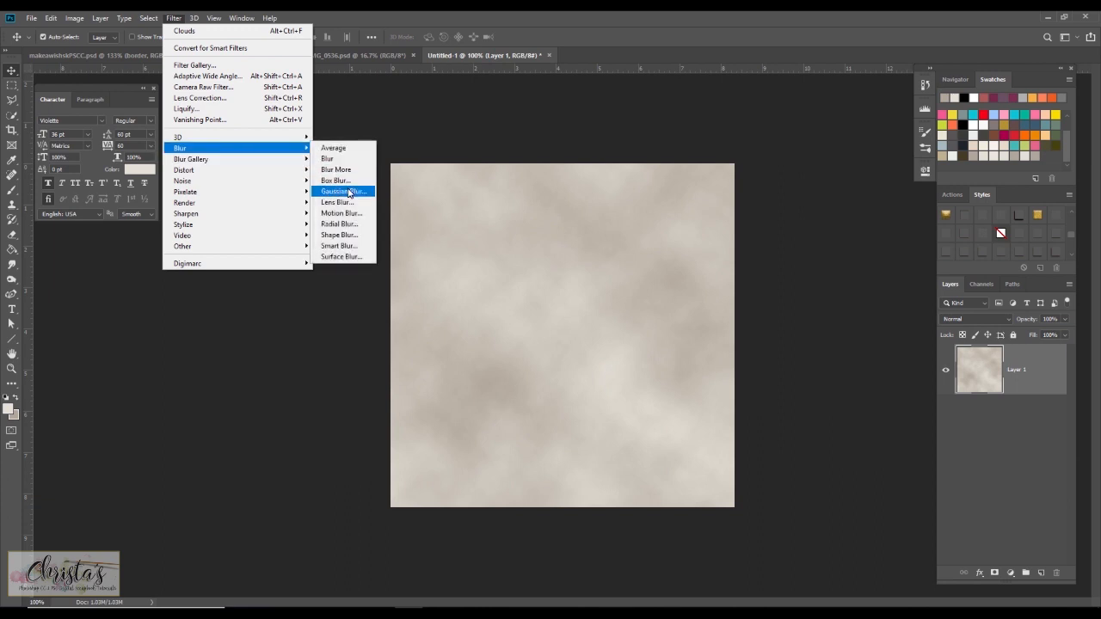
{"action": "left_click", "coordinate": [344, 191]}
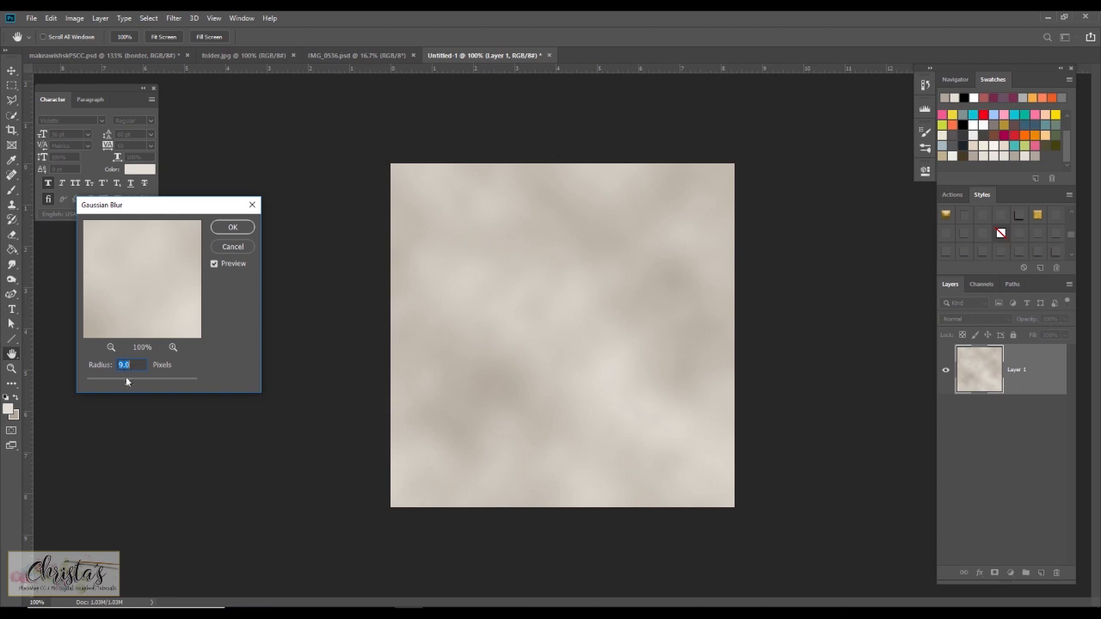
{"action": "left_click", "coordinate": [223, 229]}
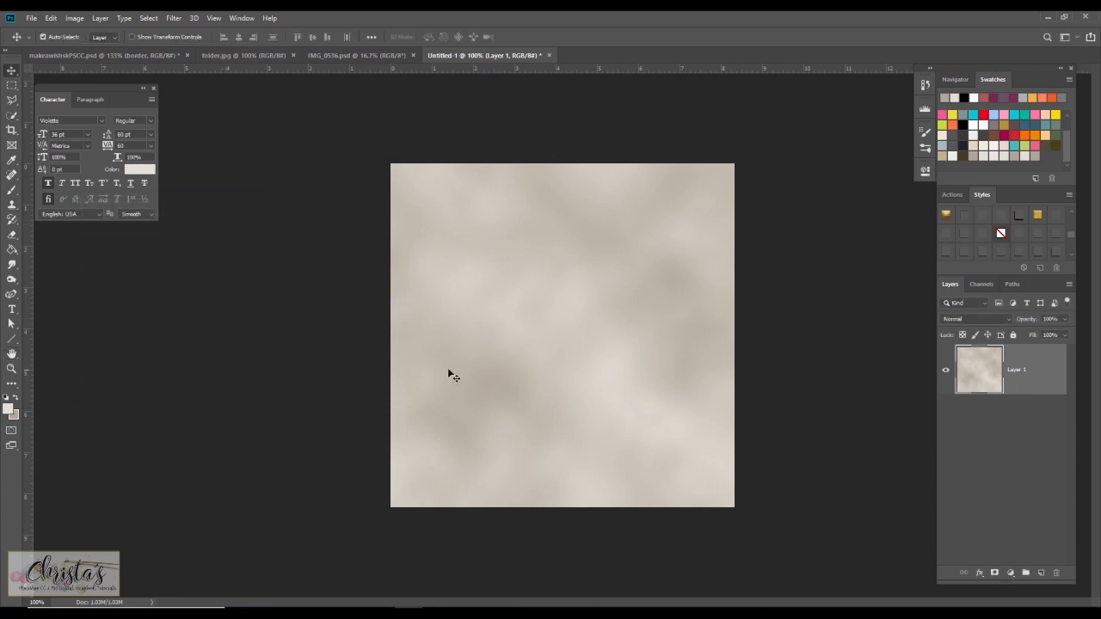
Apply another Gaussian Blur to the clouds layer with a radius of about 31.8 pixels.
{"action": "left_click", "coordinate": [173, 19]}
{"action": "left_click", "coordinate": [194, 31]}
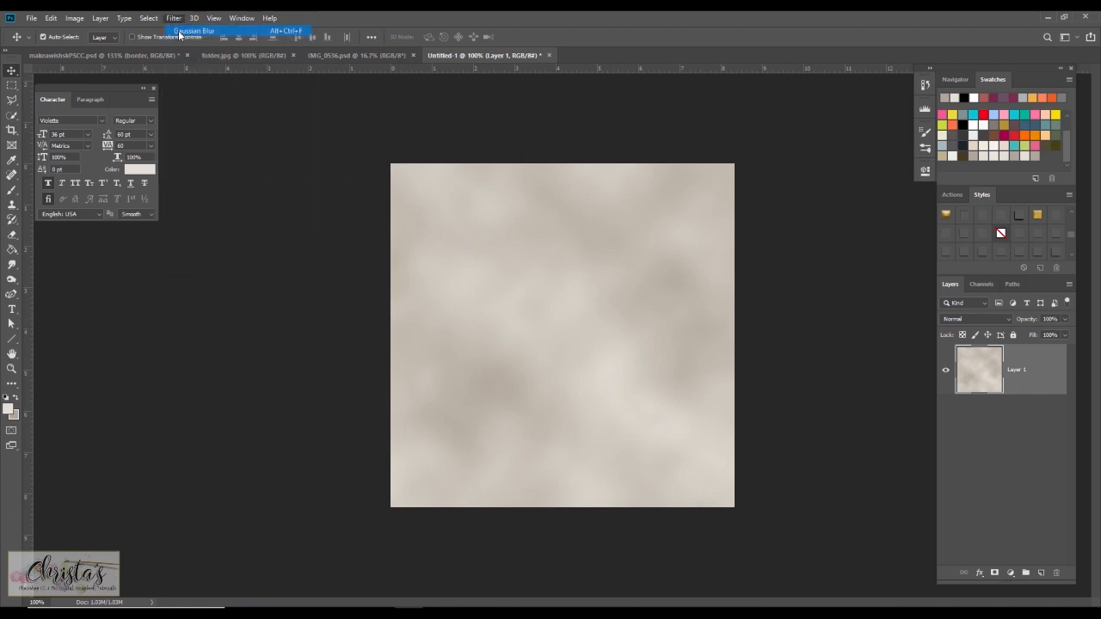
{"action": "left_click", "coordinate": [173, 18]}
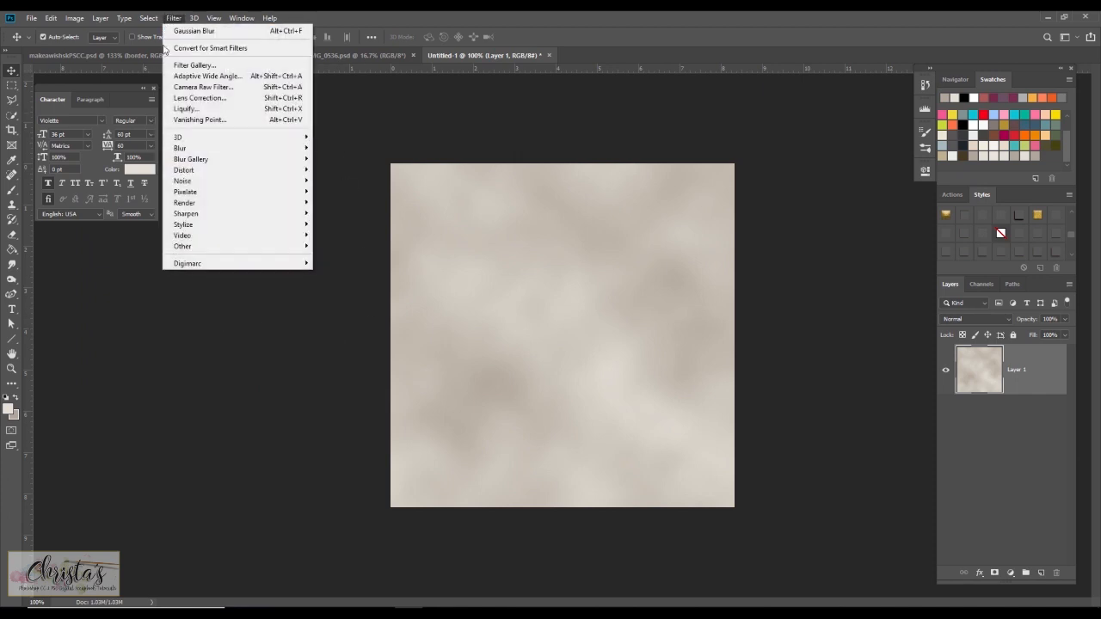
{"action": "mouse_move", "coordinate": [189, 152]}
{"action": "left_click", "coordinate": [344, 191]}
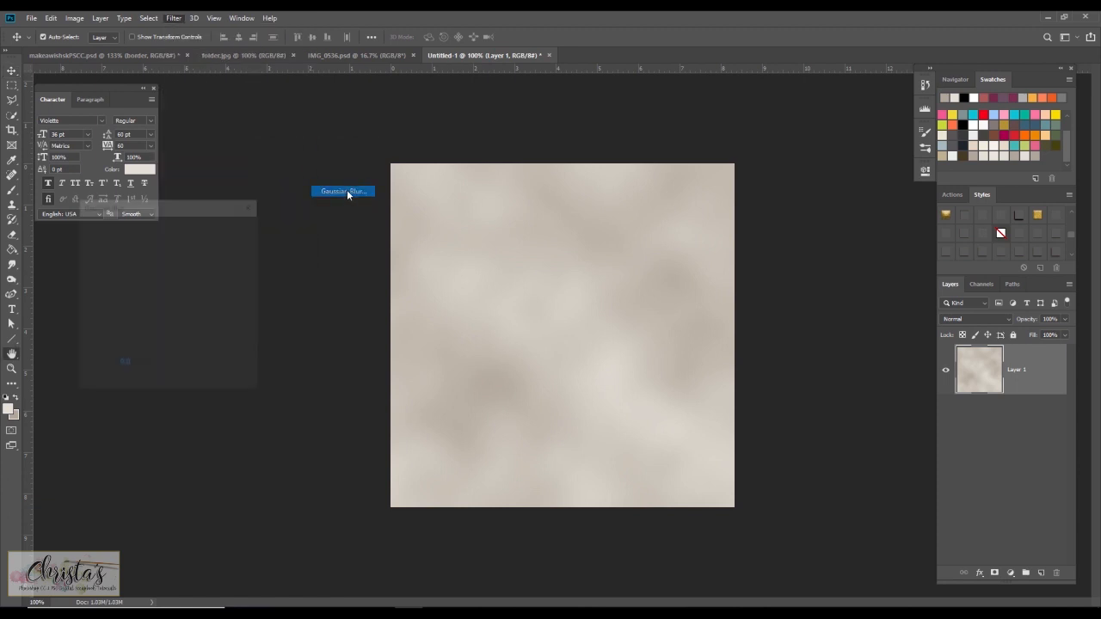
{"action": "left_click_drag", "start_coordinate": [128, 384], "coordinate": [141, 388]}
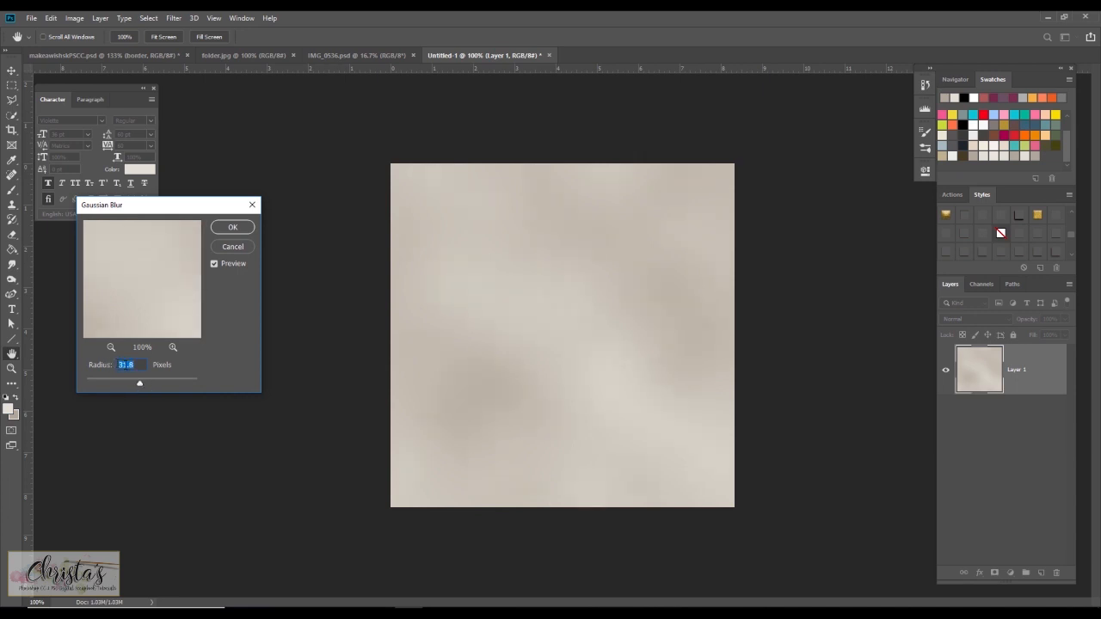
{"action": "left_click", "coordinate": [233, 227]}
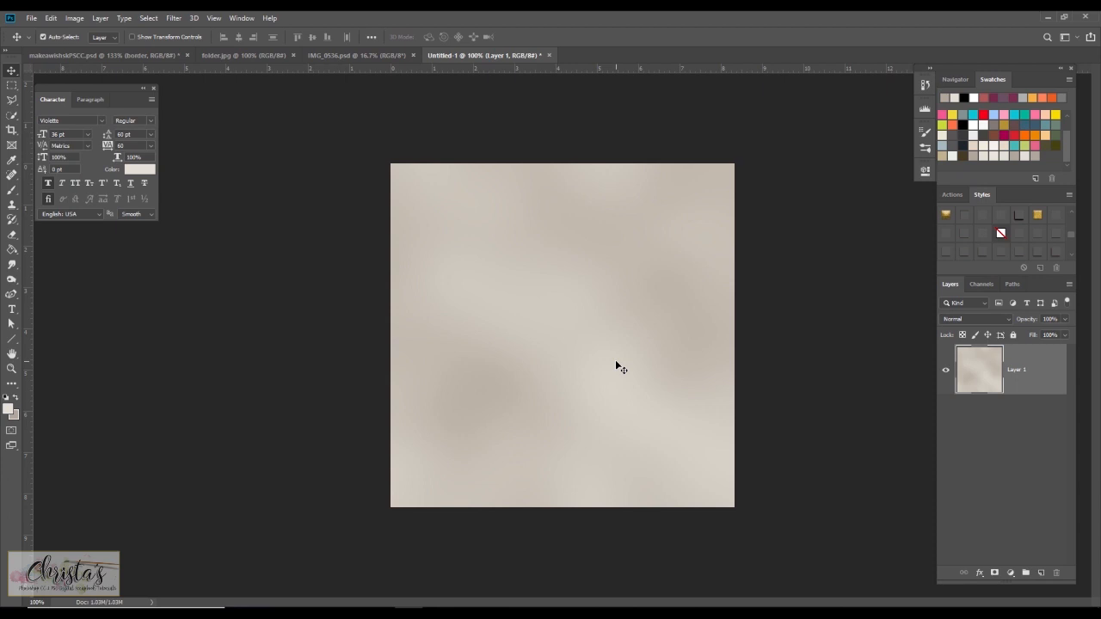
Save the stone photo as IMG_0536 in Photoshop format in the texturizer folder, replacing the existing file.
{"action": "left_click", "coordinate": [360, 55]}
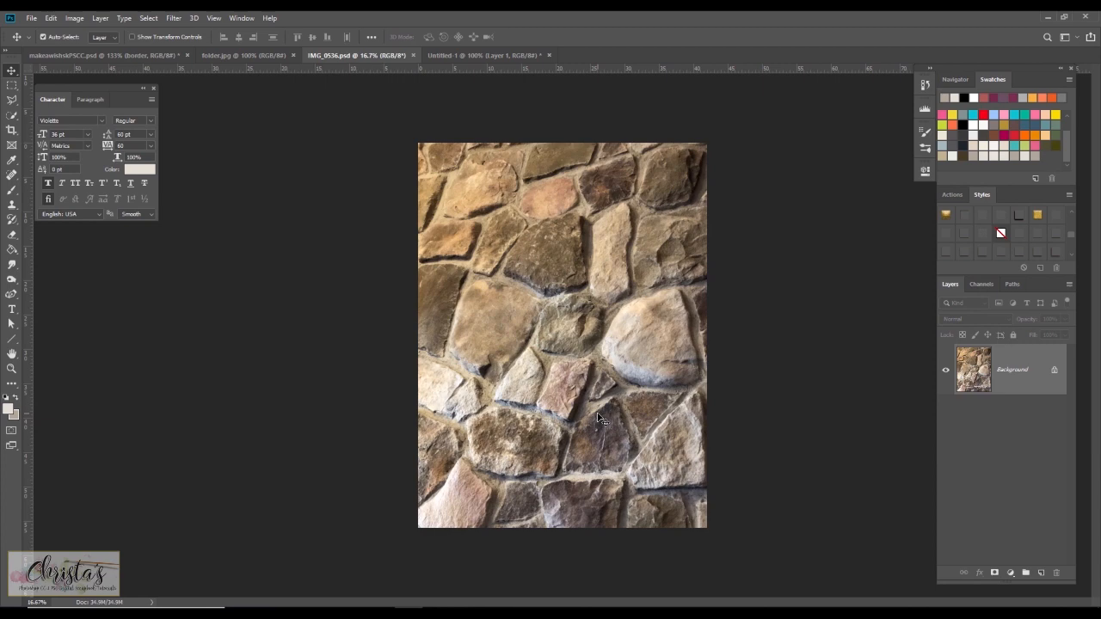
{"action": "left_click", "coordinate": [30, 18]}
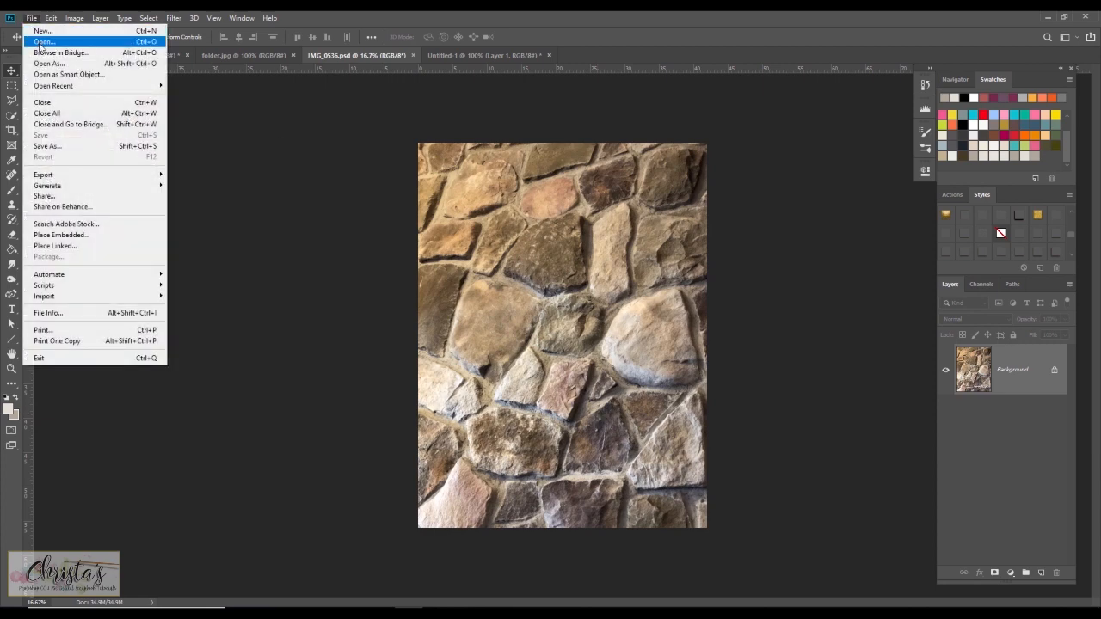
{"action": "left_click", "coordinate": [54, 147]}
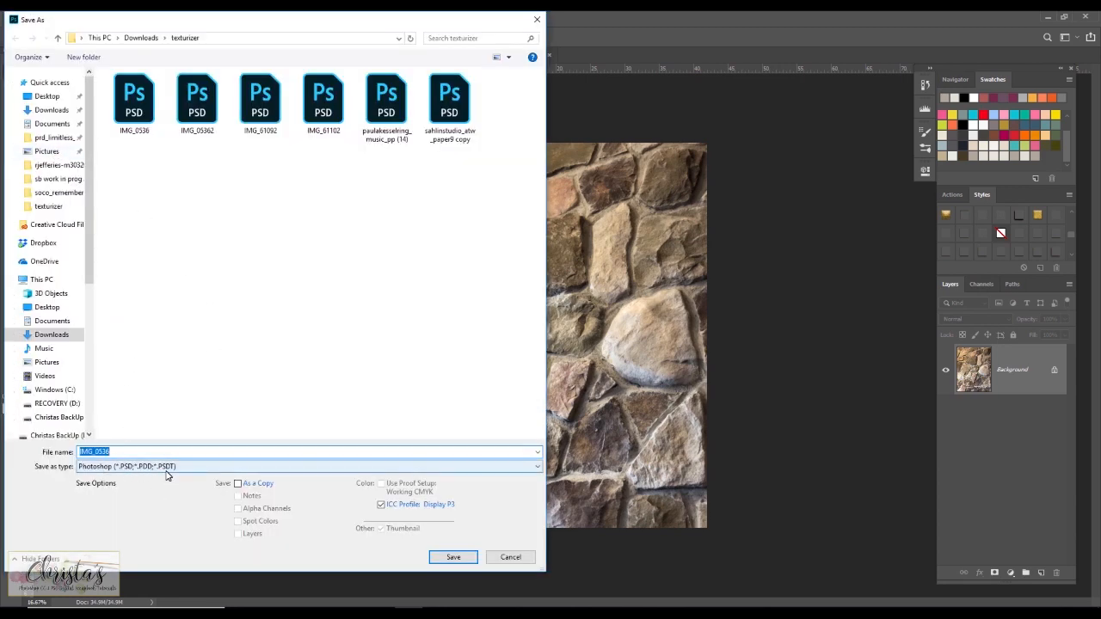
{"action": "left_click", "coordinate": [451, 558]}
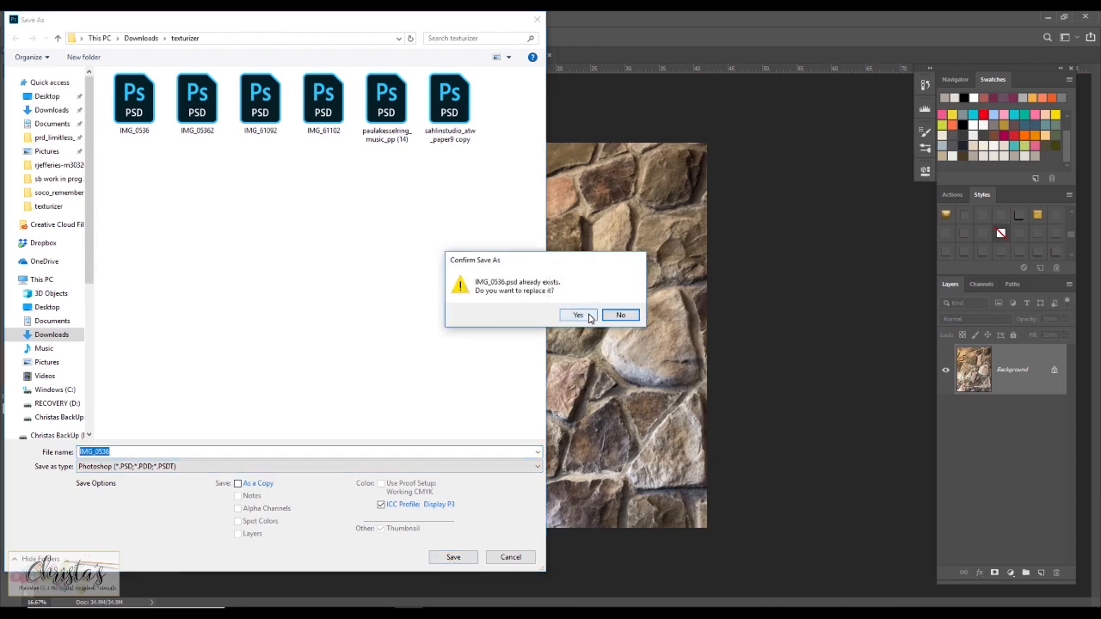
{"action": "left_click", "coordinate": [583, 316]}
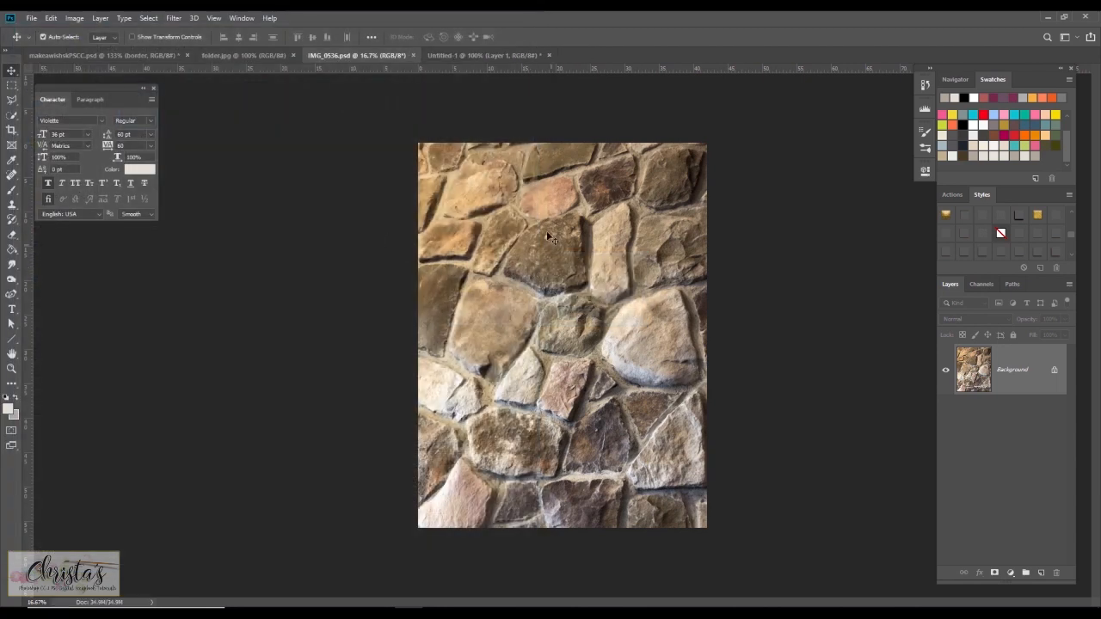
Open the Filter Gallery on the clouds document and load IMG_0536 as the Texturizer texture.
{"action": "left_click", "coordinate": [442, 55]}
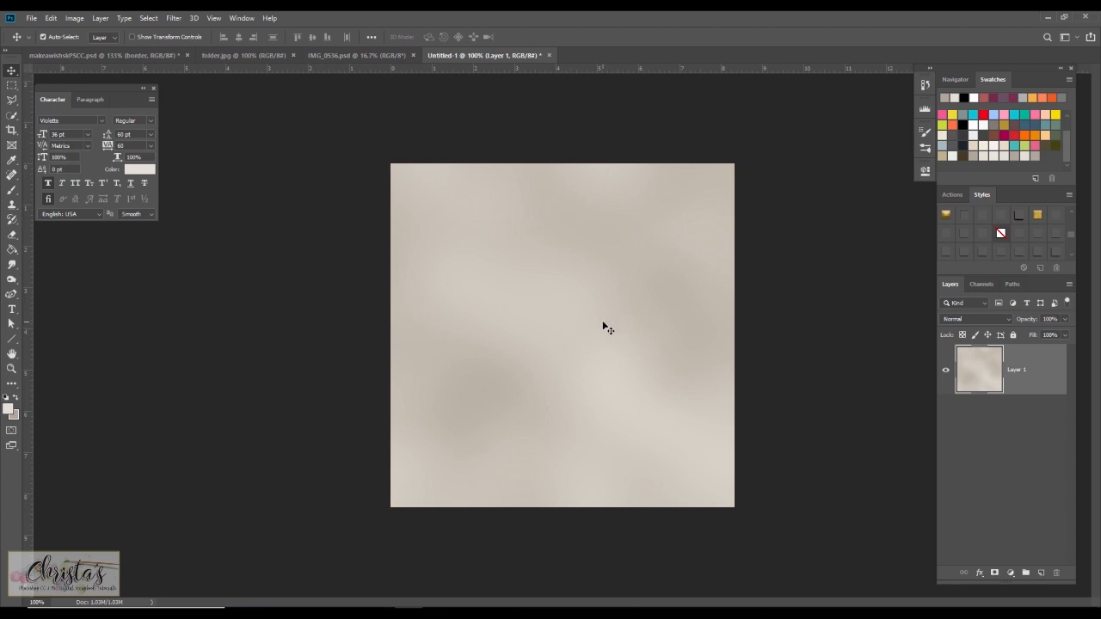
{"action": "left_click", "coordinate": [172, 19]}
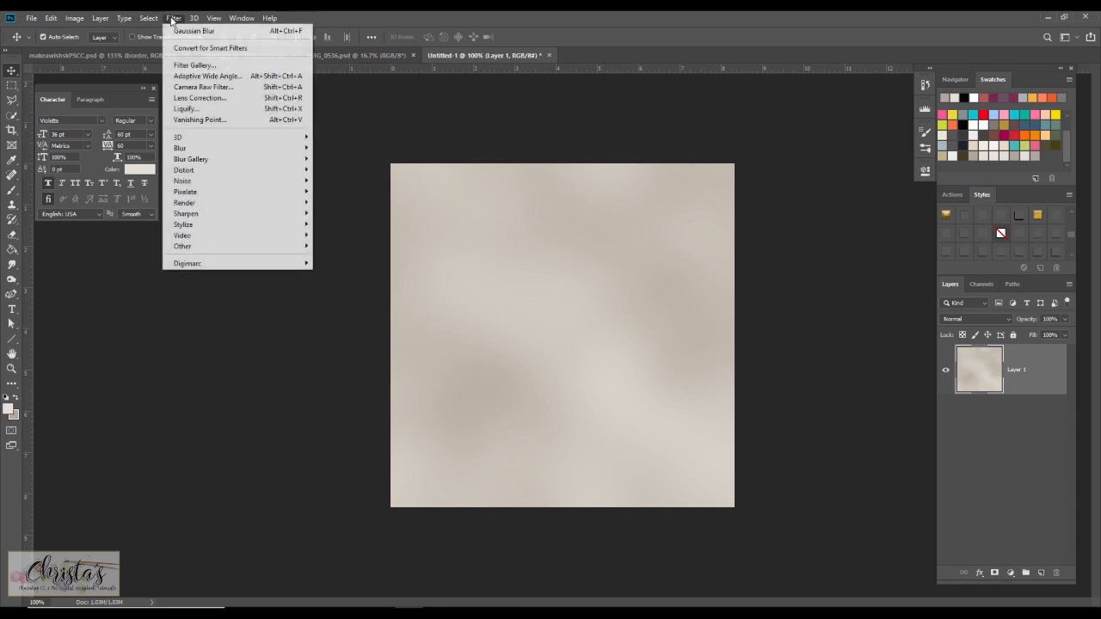
{"action": "left_click", "coordinate": [194, 67]}
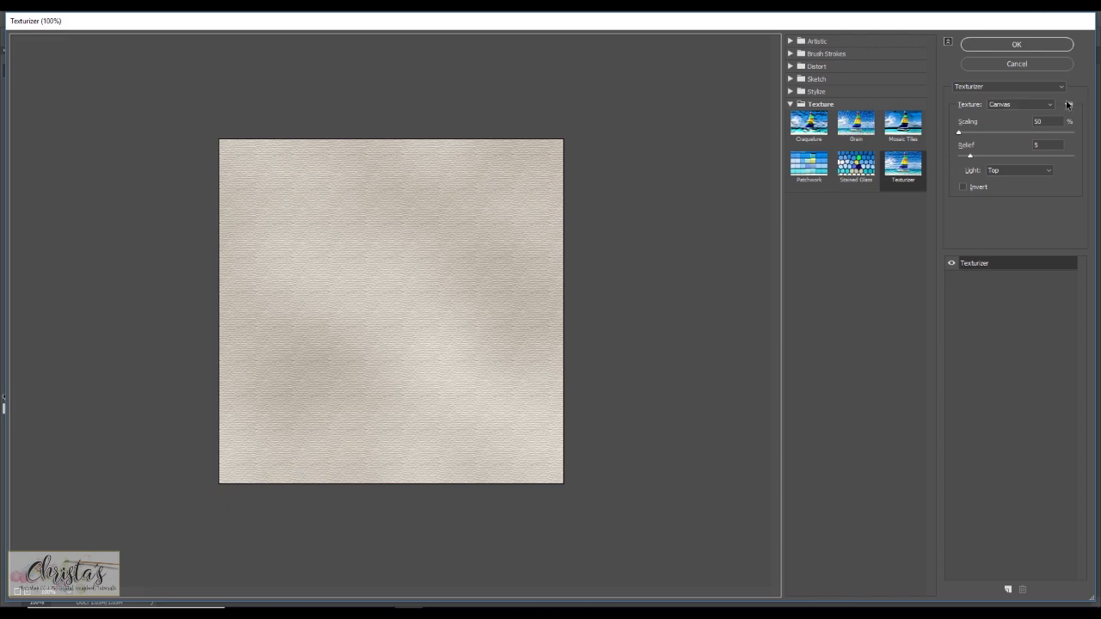
{"action": "left_click", "coordinate": [1069, 105]}
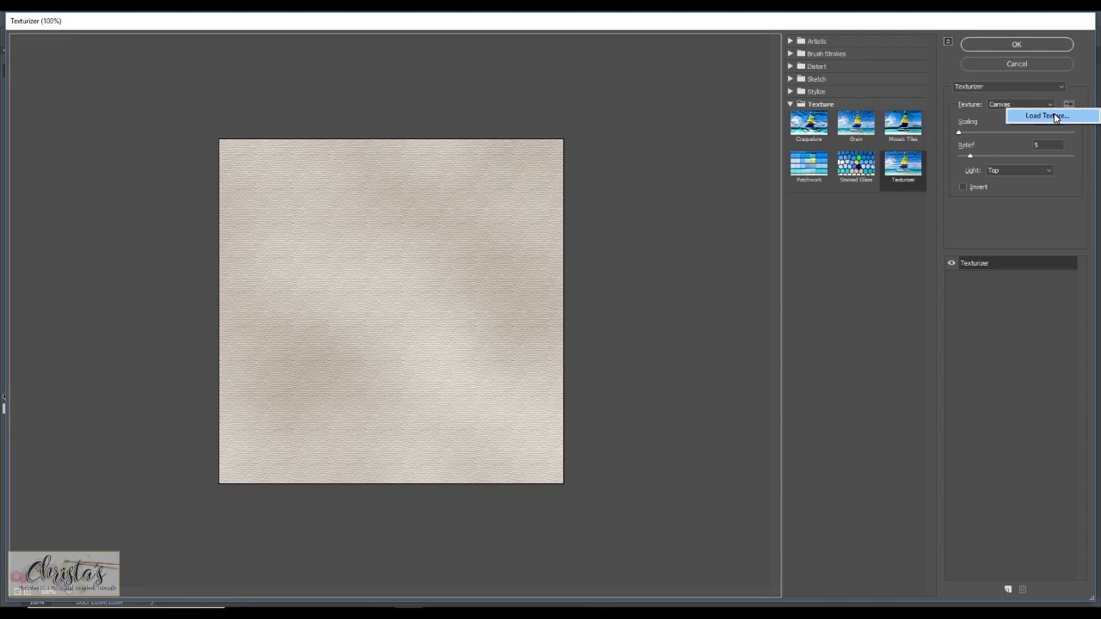
{"action": "left_click", "coordinate": [1054, 115]}
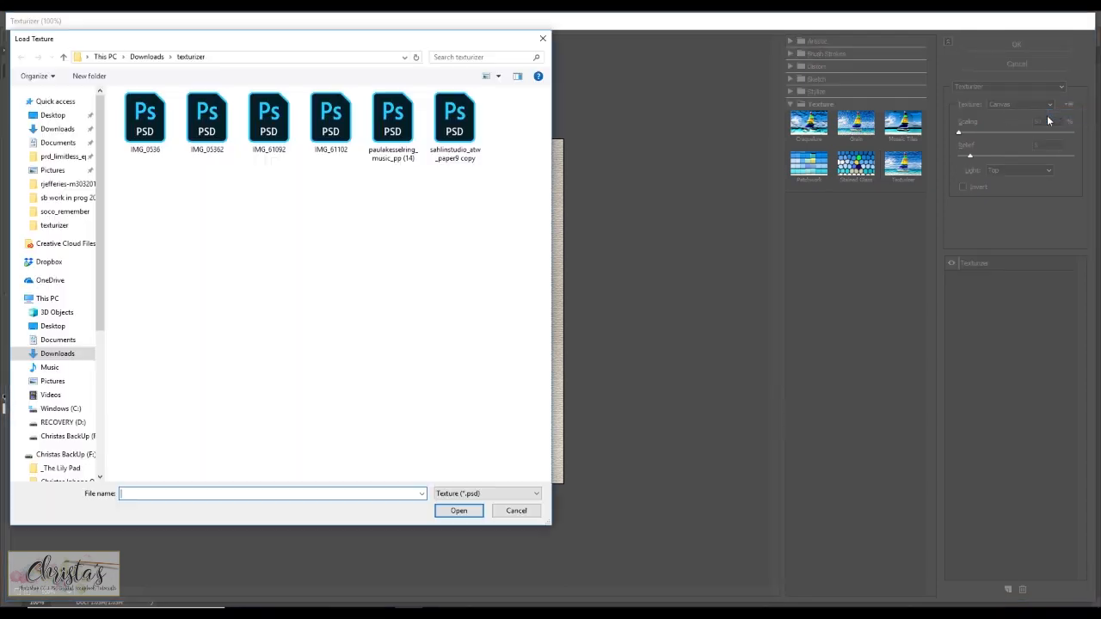
{"action": "left_click", "coordinate": [148, 131]}
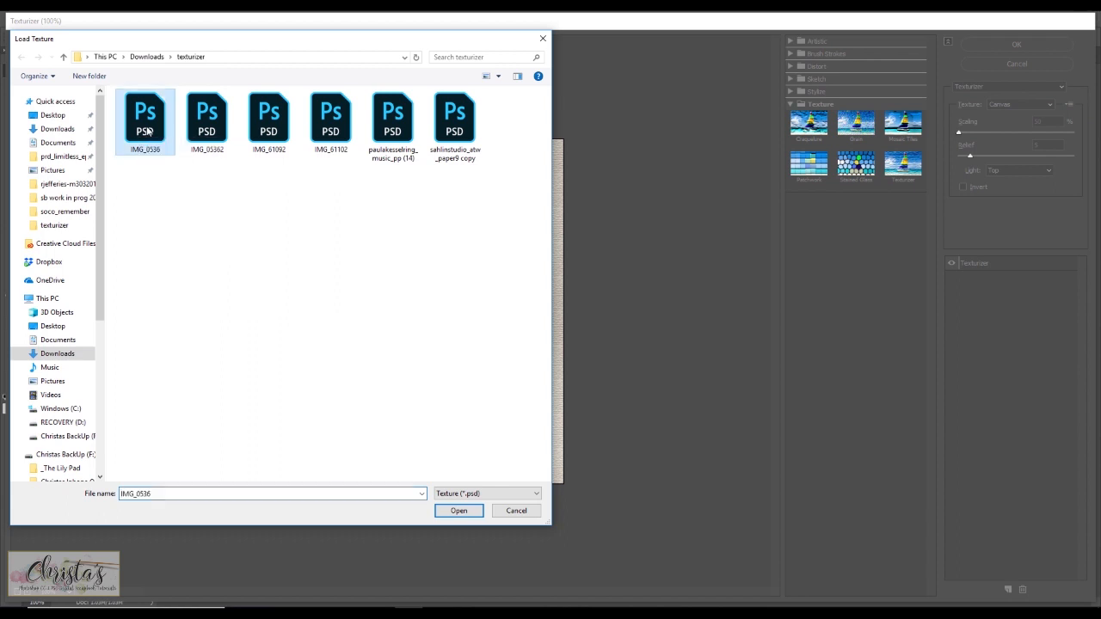
{"action": "left_click", "coordinate": [463, 513]}
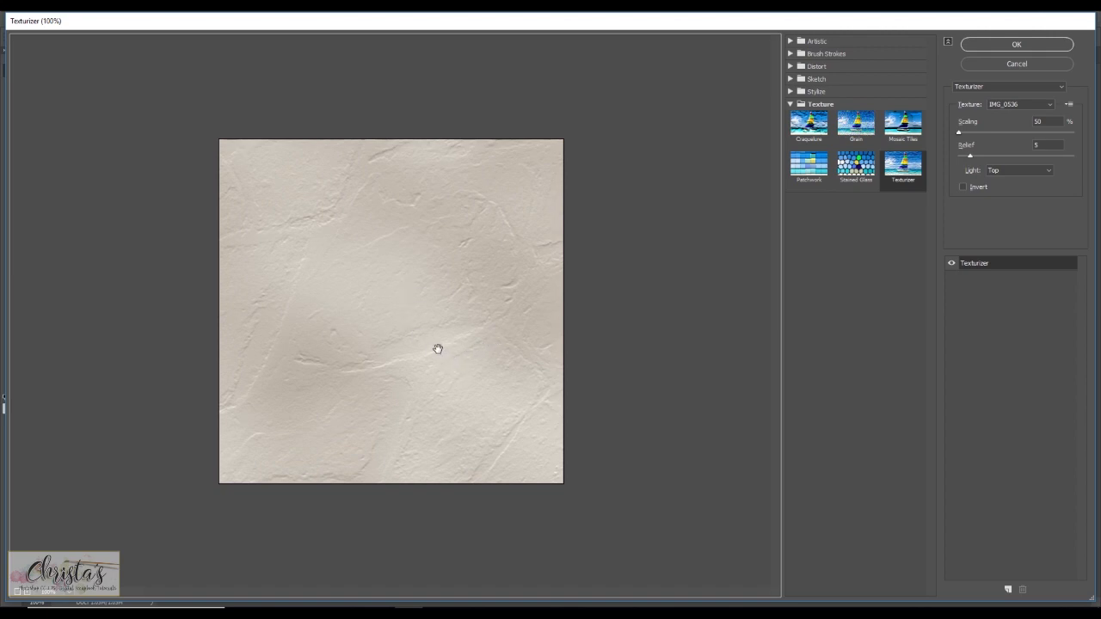
Try different Relief strengths for the stone texture, leaving Relief at 5, and switch the texture back to Canvas.
{"action": "left_click", "coordinate": [959, 133]}
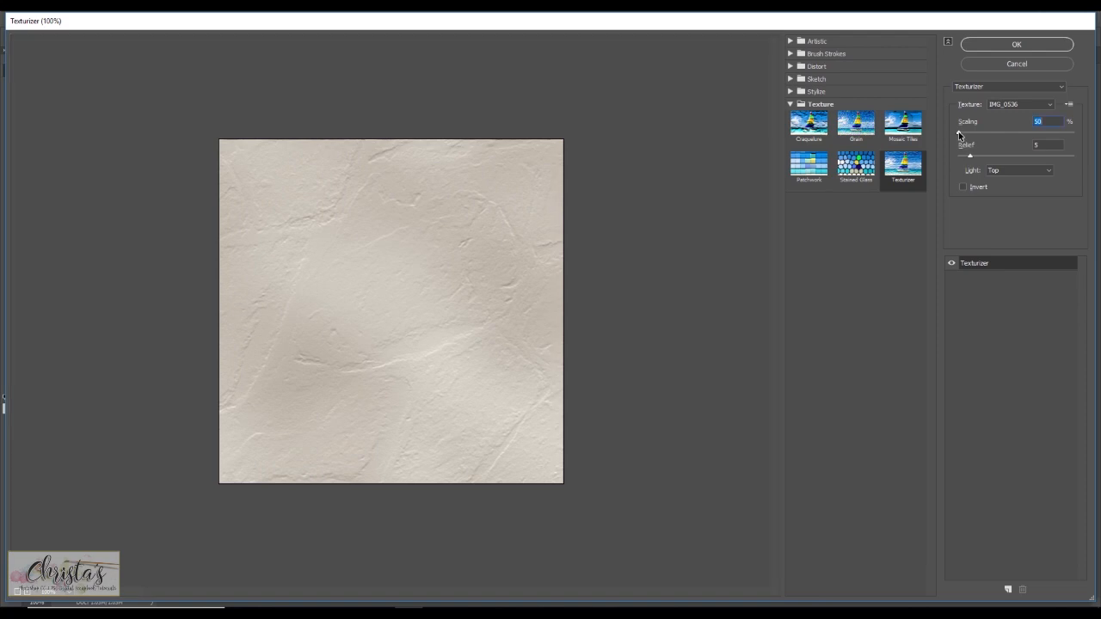
{"action": "mouse_move", "coordinate": [959, 133]}
{"action": "left_mouse_down"}
{"action": "mouse_move", "coordinate": [1012, 134]}
{"action": "mouse_move", "coordinate": [957, 140]}
{"action": "left_mouse_up"}
{"action": "left_click_drag", "start_coordinate": [970, 157], "coordinate": [950, 156]}
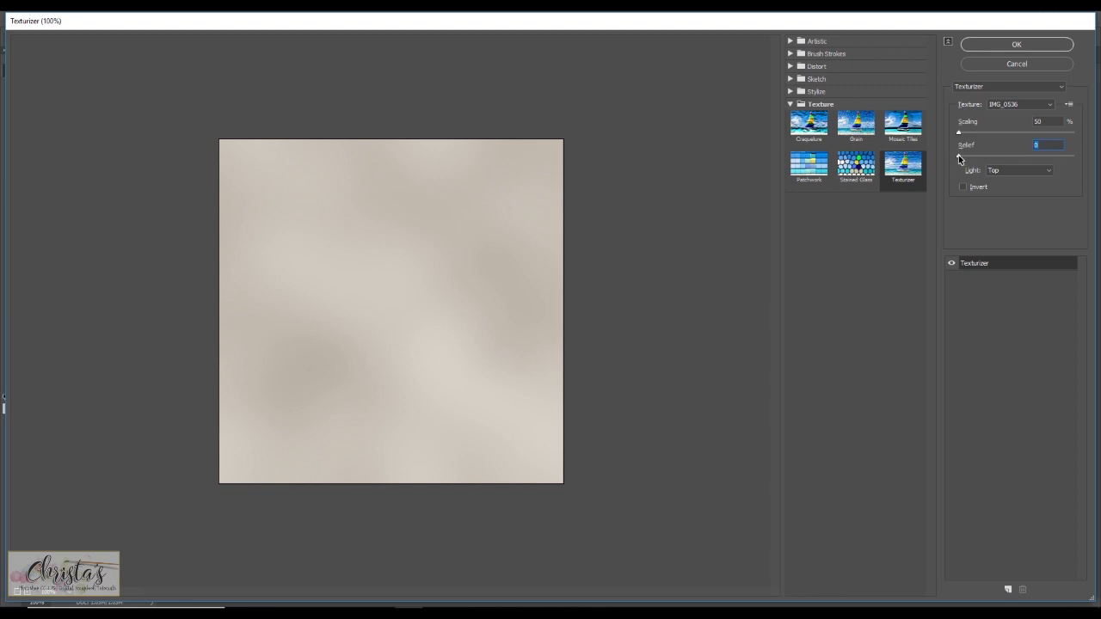
{"action": "left_click_drag", "start_coordinate": [958, 156], "coordinate": [988, 160]}
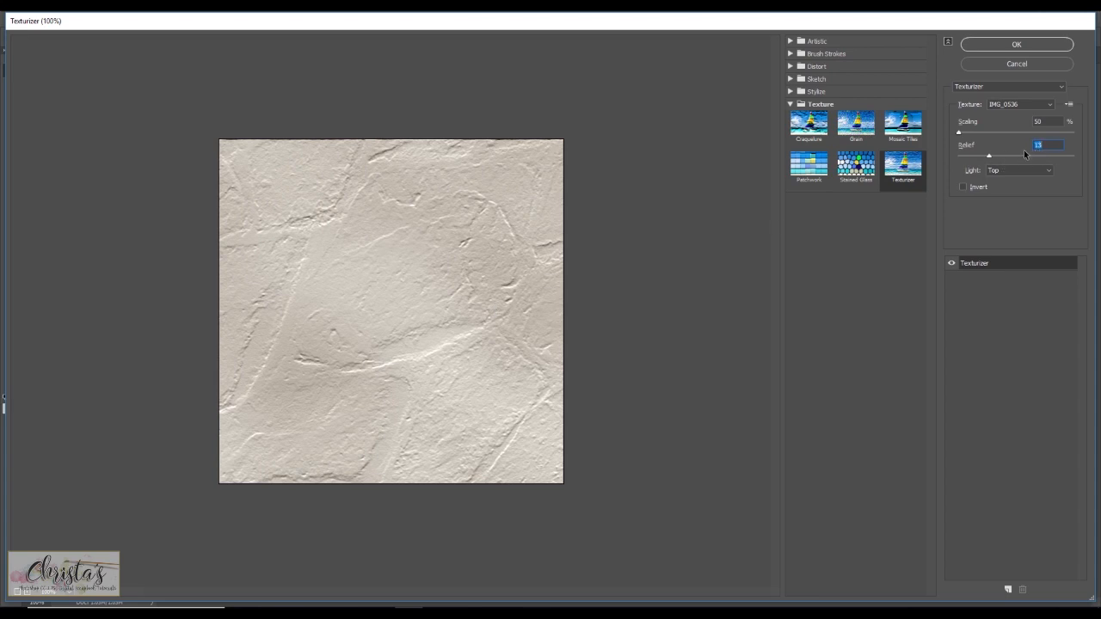
{"action": "left_click_drag", "start_coordinate": [989, 160], "coordinate": [970, 160]}
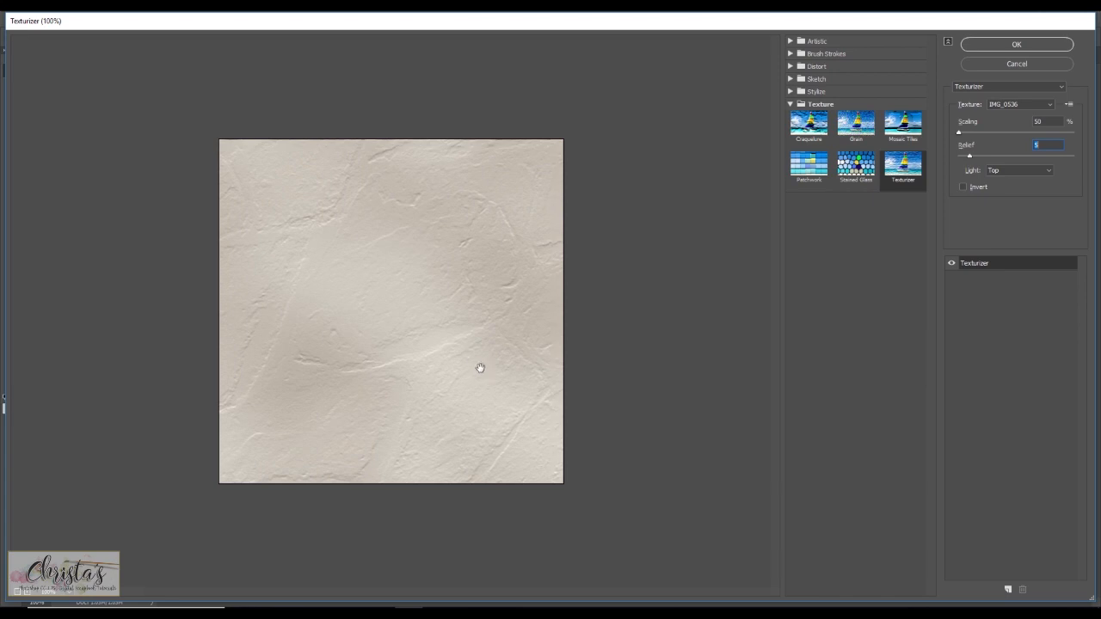
{"action": "left_click", "coordinate": [1053, 108]}
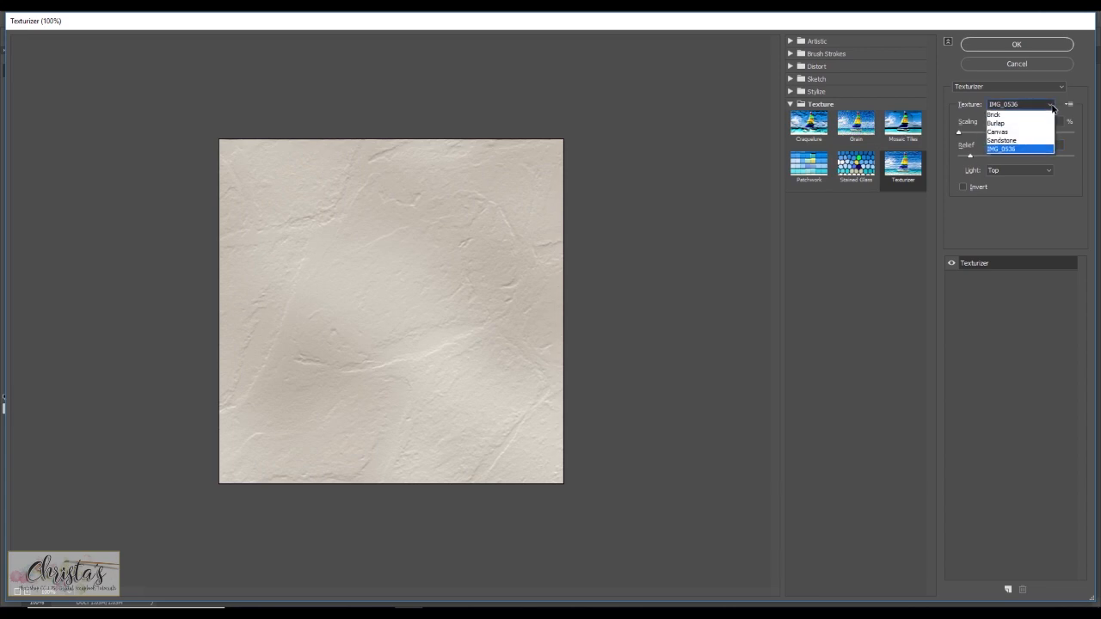
{"action": "left_click", "coordinate": [1021, 128]}
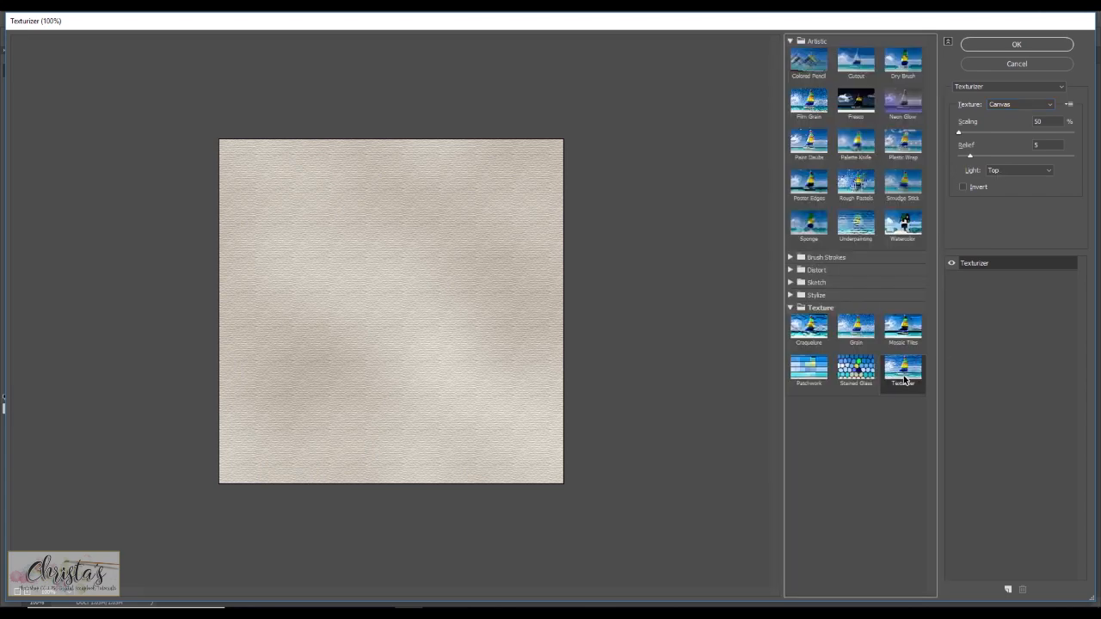
Try a second Texturizer effect layer loaded with IMG_0536, delete it, and apply the Canvas Texturizer filter.
{"action": "left_click", "coordinate": [1008, 591]}
{"action": "left_click", "coordinate": [1069, 105]}
{"action": "left_click", "coordinate": [1052, 115]}
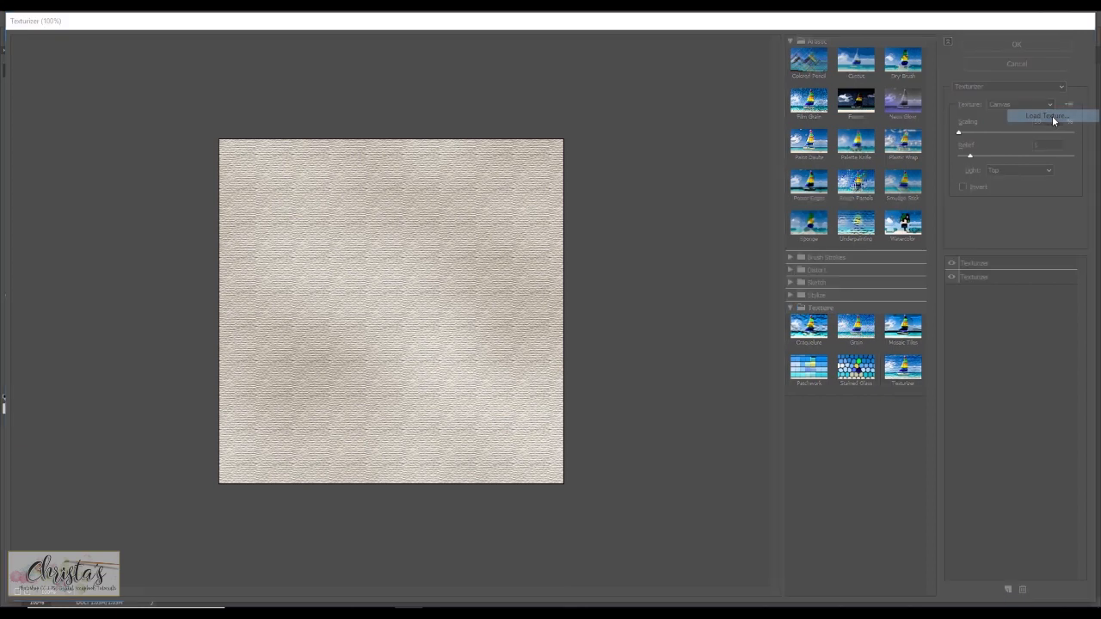
{"action": "left_click", "coordinate": [145, 120]}
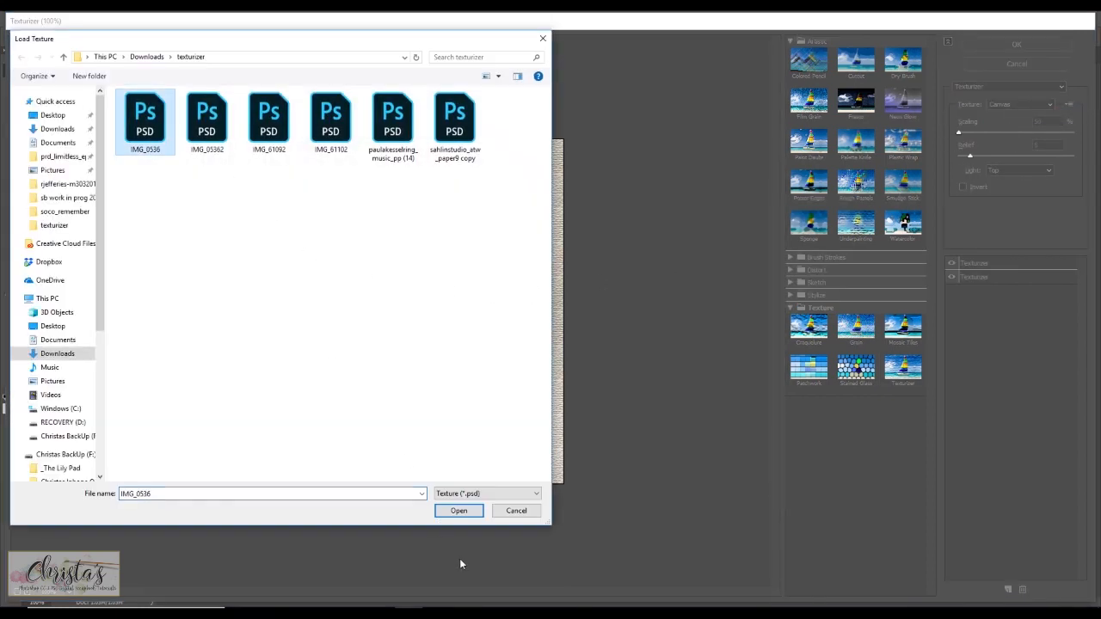
{"action": "left_click", "coordinate": [454, 511]}
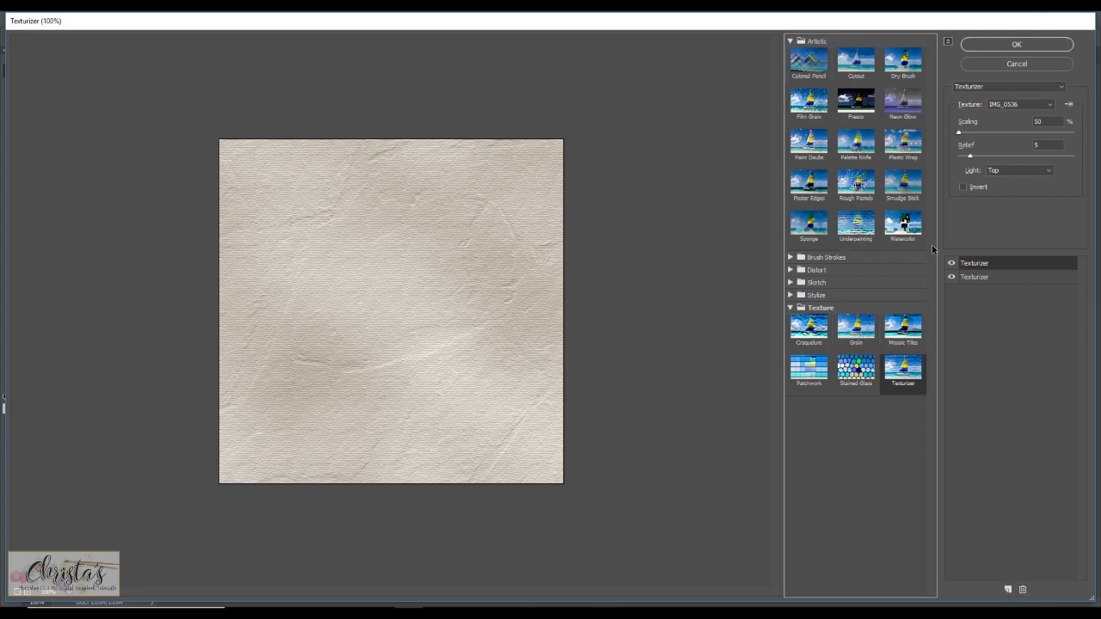
{"action": "left_click", "coordinate": [994, 263]}
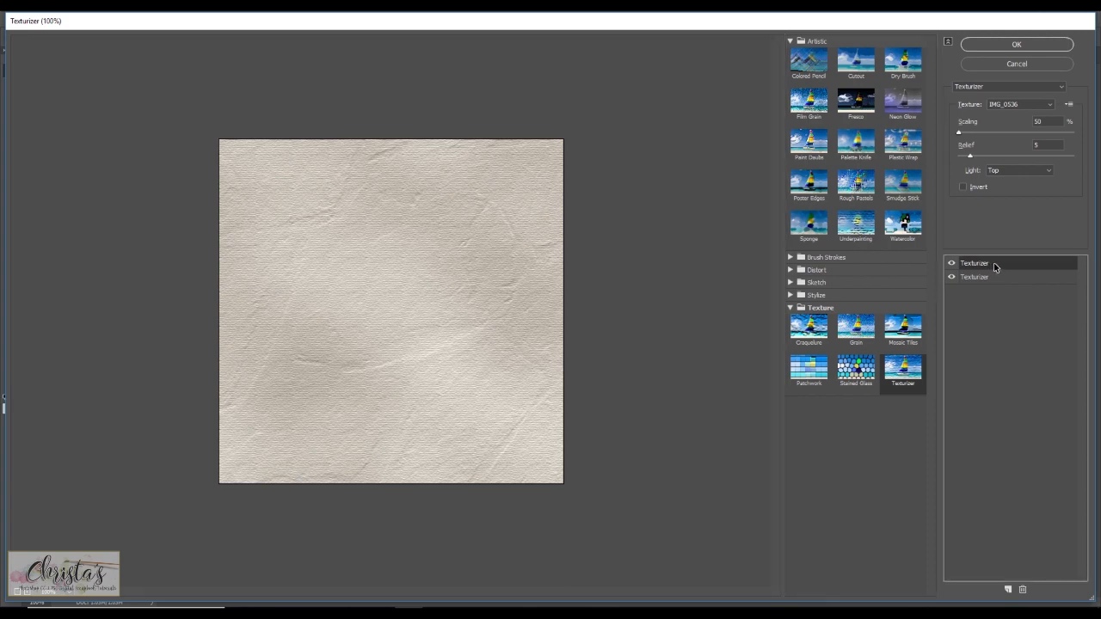
{"action": "left_click", "coordinate": [1021, 590]}
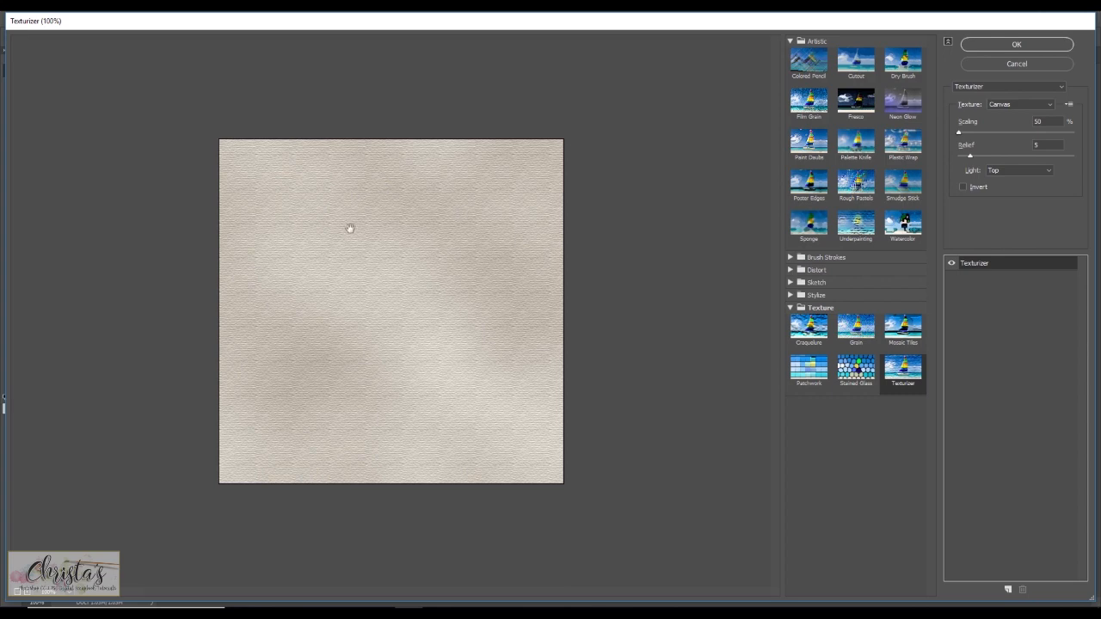
{"action": "left_click", "coordinate": [1009, 47]}
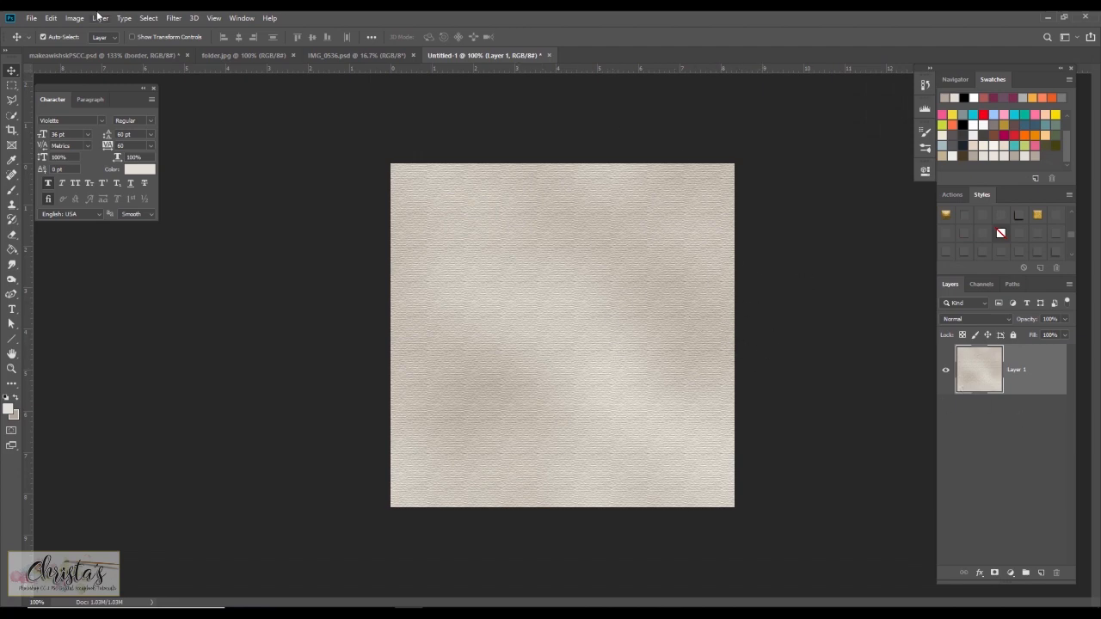
Open the rabbit photo JPG file.
{"action": "left_click", "coordinate": [31, 19]}
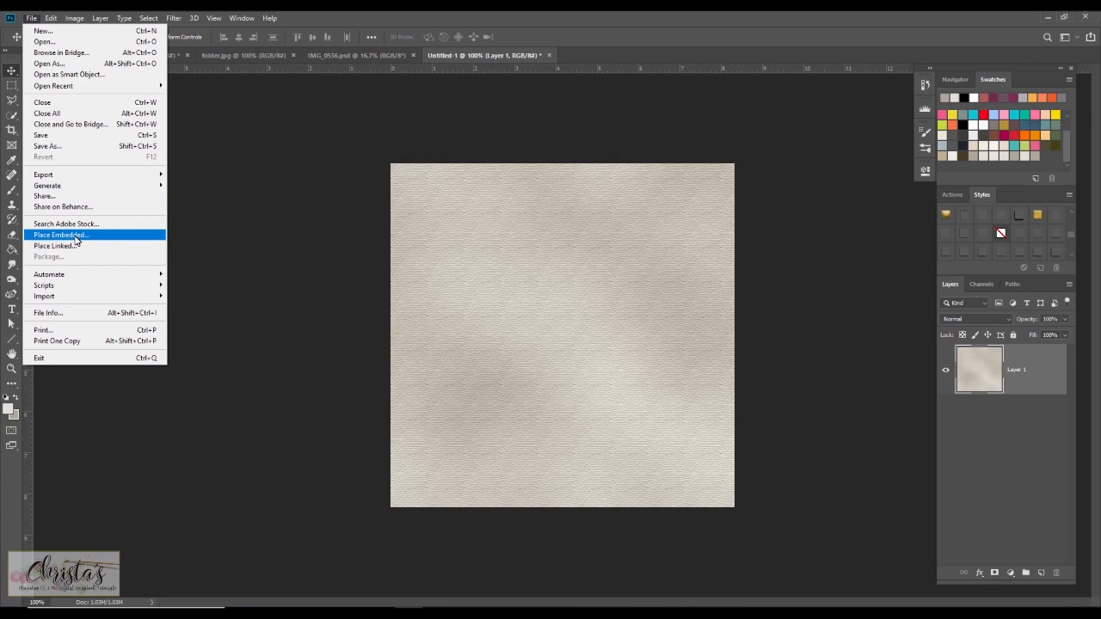
{"action": "left_click", "coordinate": [43, 41]}
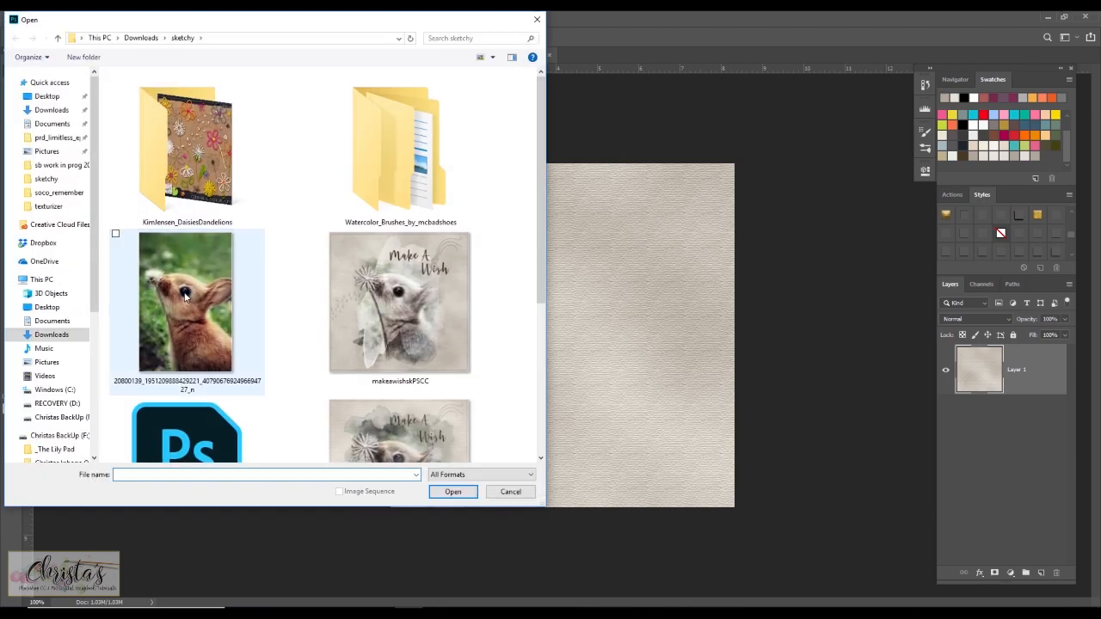
{"action": "double_click", "coordinate": [185, 296]}
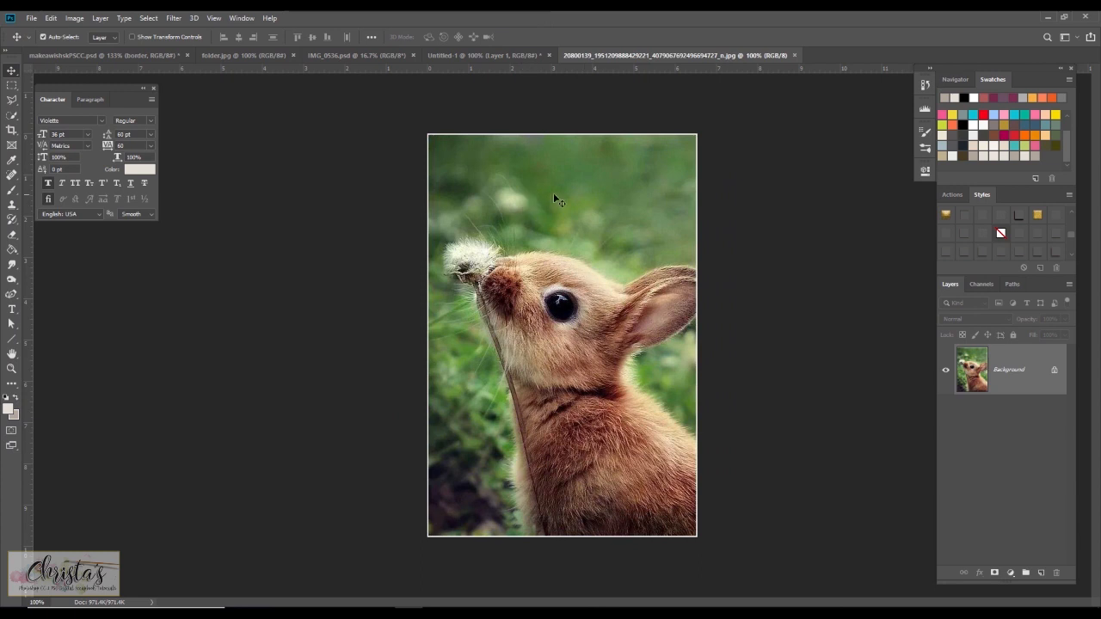
Paste the rabbit photo into the textured document and move it to the canvas center.
{"action": "left_click", "coordinate": [469, 57]}
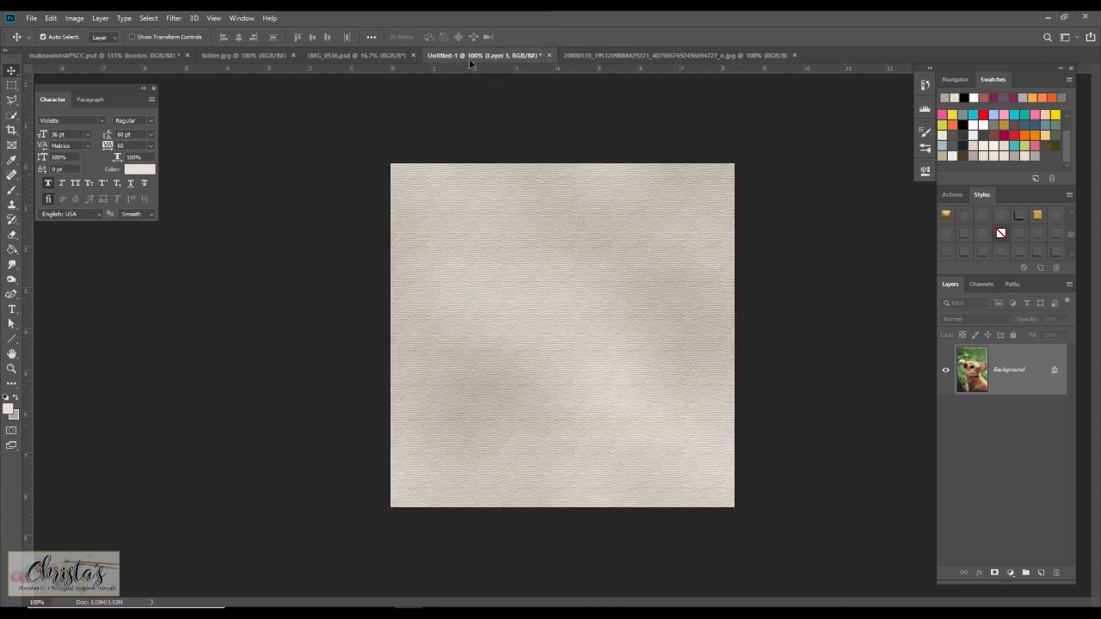
{"action": "key", "text": "ctrl+v"}
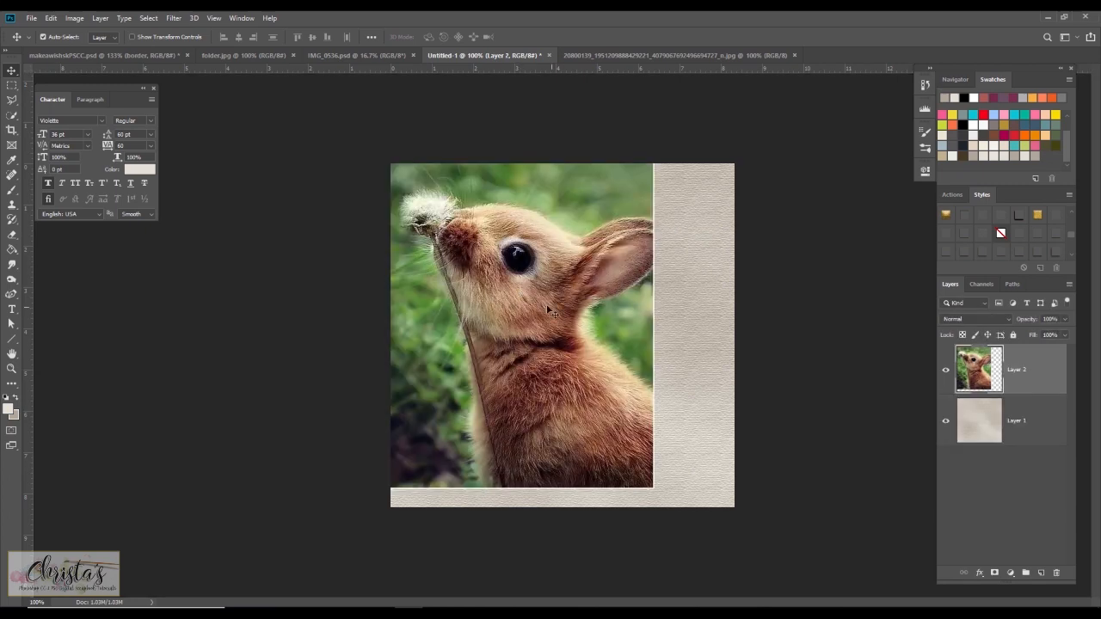
{"action": "left_click_drag", "start_coordinate": [543, 306], "coordinate": [581, 328]}
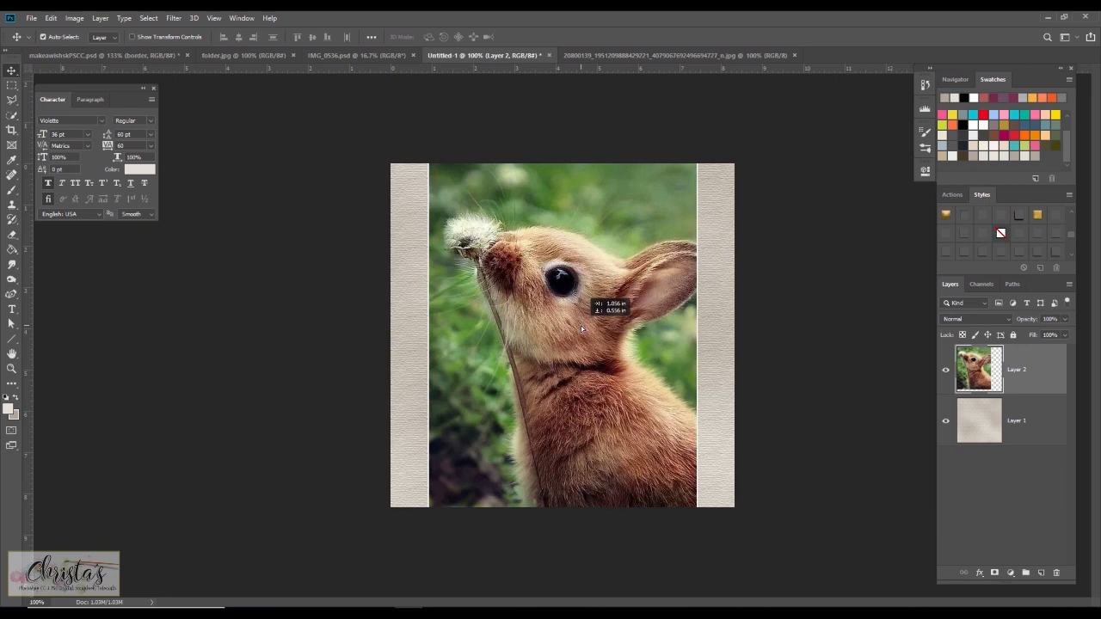
Scale the rabbit layer proportionally to about 86.6% so it fits the canvas height.
{"action": "left_click", "coordinate": [50, 18]}
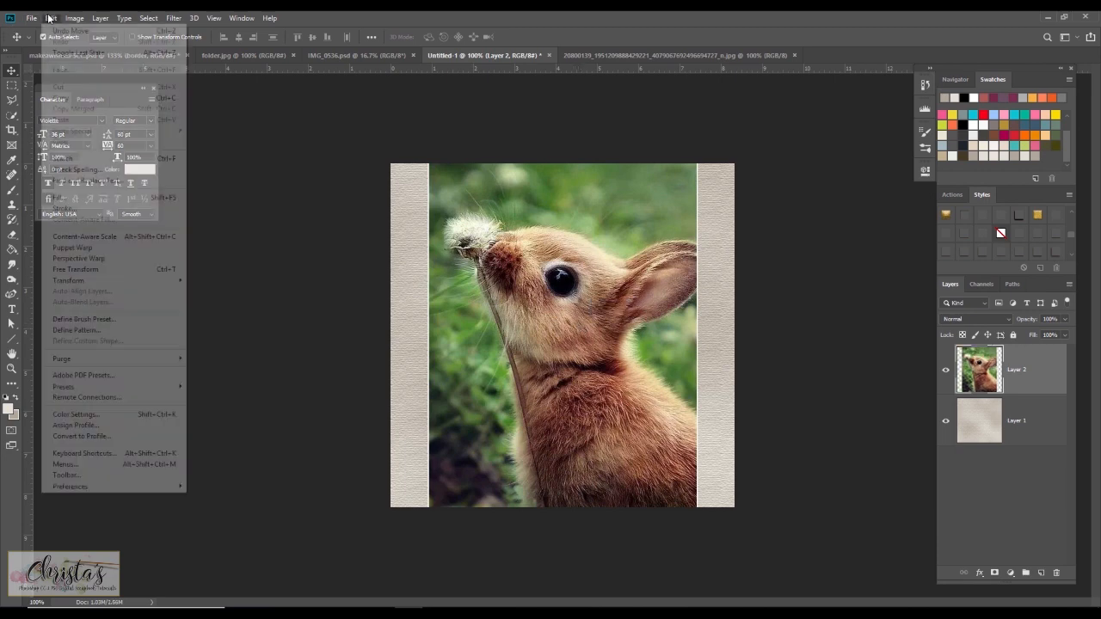
{"action": "mouse_move", "coordinate": [123, 280]}
{"action": "left_click", "coordinate": [213, 298]}
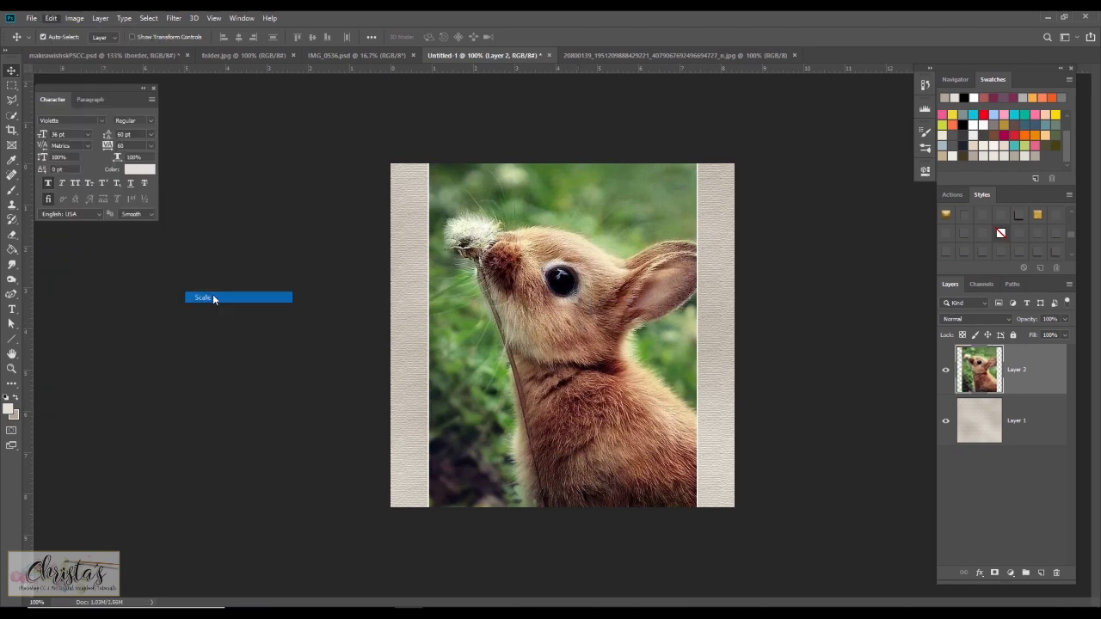
{"action": "left_click_drag", "start_coordinate": [428, 110], "coordinate": [460, 165]}
{"action": "left_click_drag", "start_coordinate": [526, 206], "coordinate": [516, 204]}
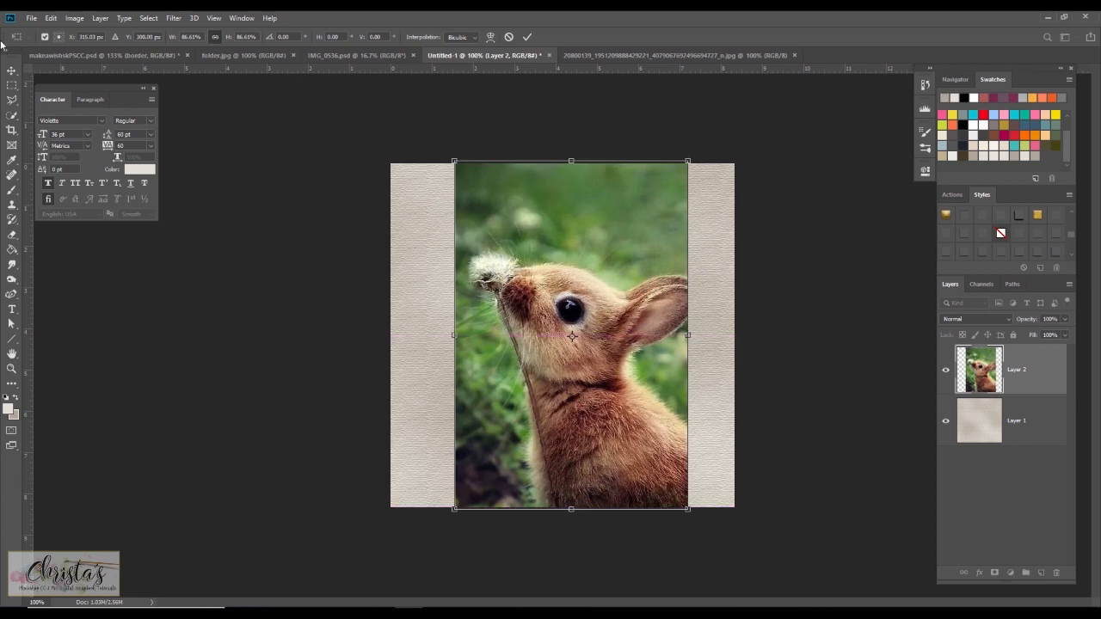
{"action": "left_click", "coordinate": [12, 71]}
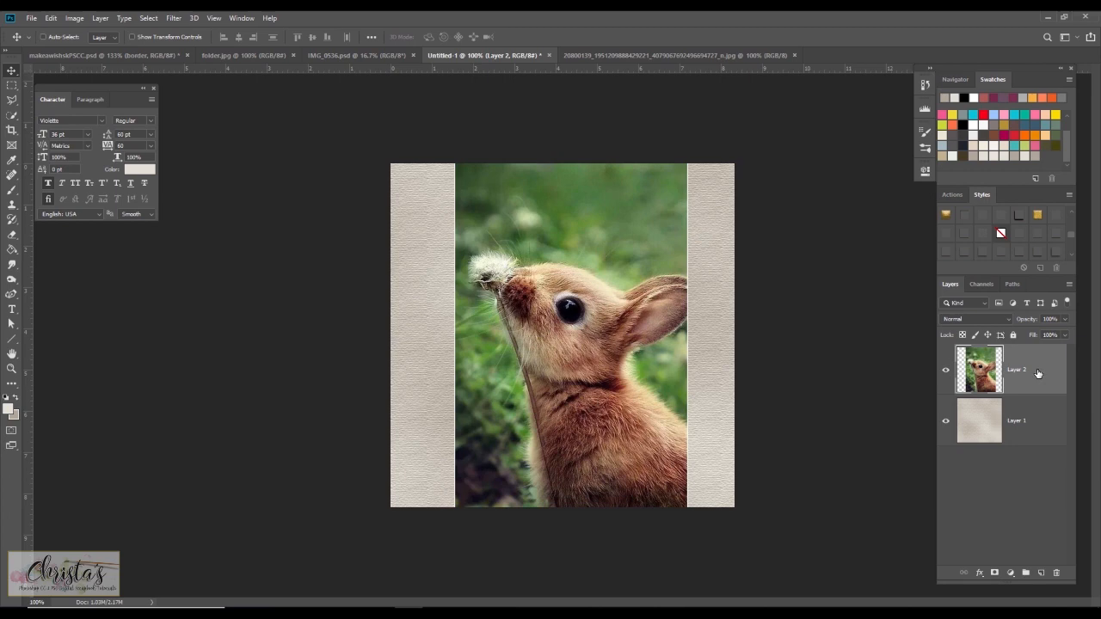
Duplicate the rabbit layer, try desaturating the copy, and undo the desaturation.
{"action": "key", "text": "ctrl+j"}
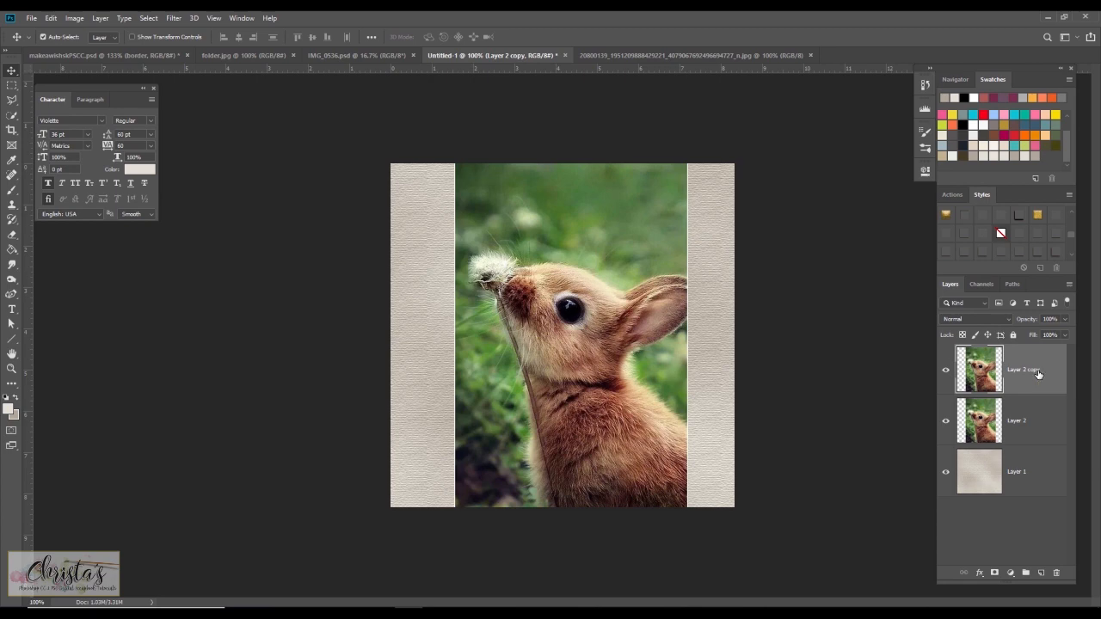
{"action": "key", "text": "ctrl"}
{"action": "key", "text": "ctrl+shift+u"}
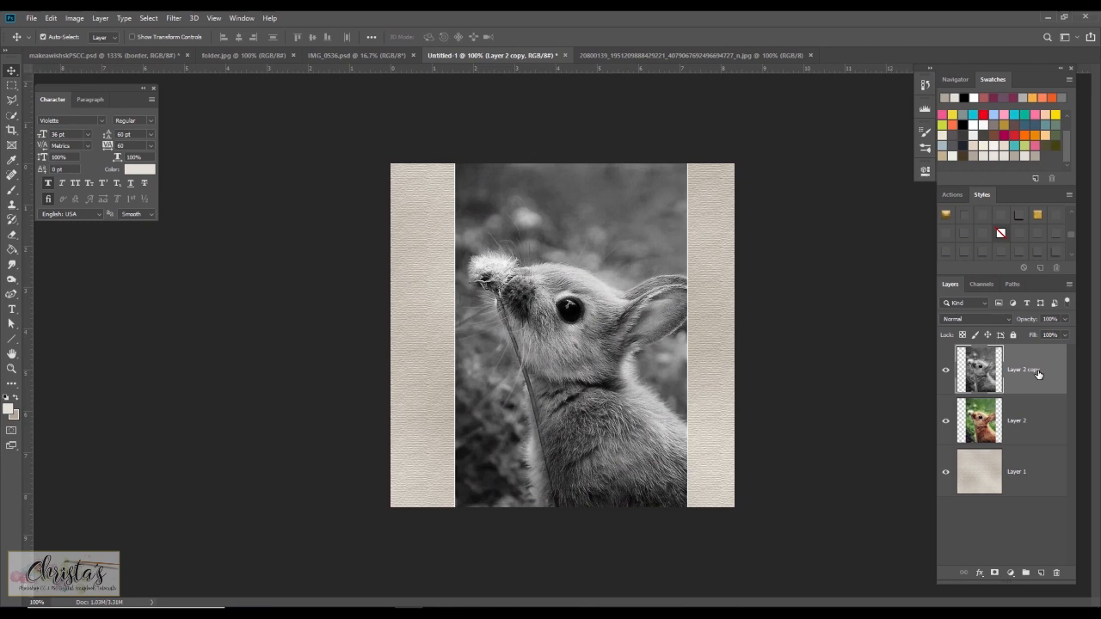
{"action": "left_click", "coordinate": [51, 18]}
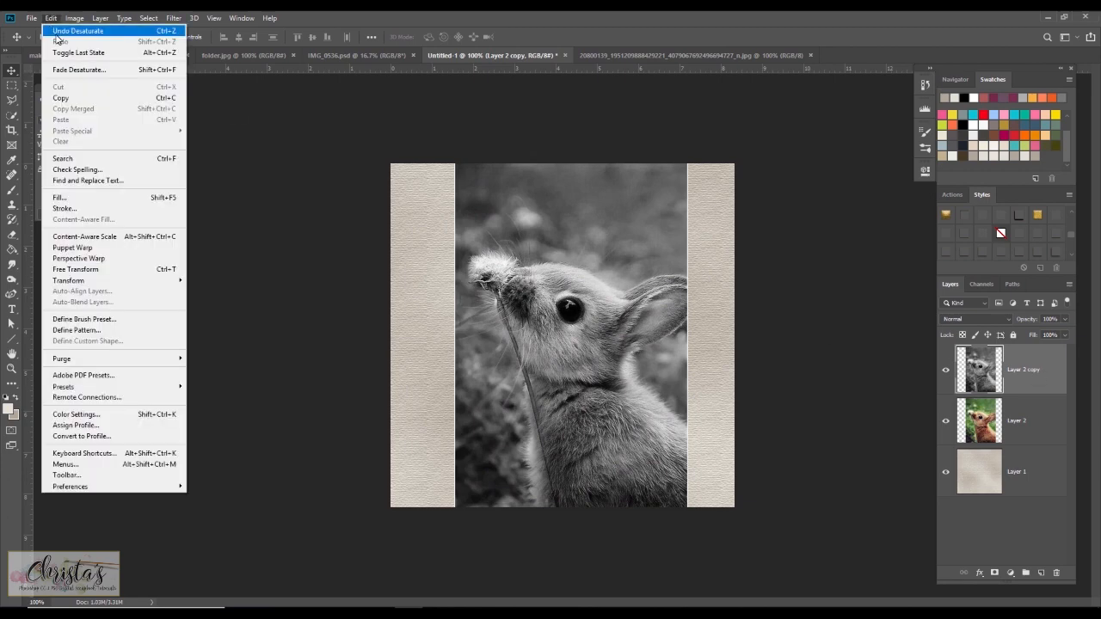
{"action": "left_click", "coordinate": [78, 31]}
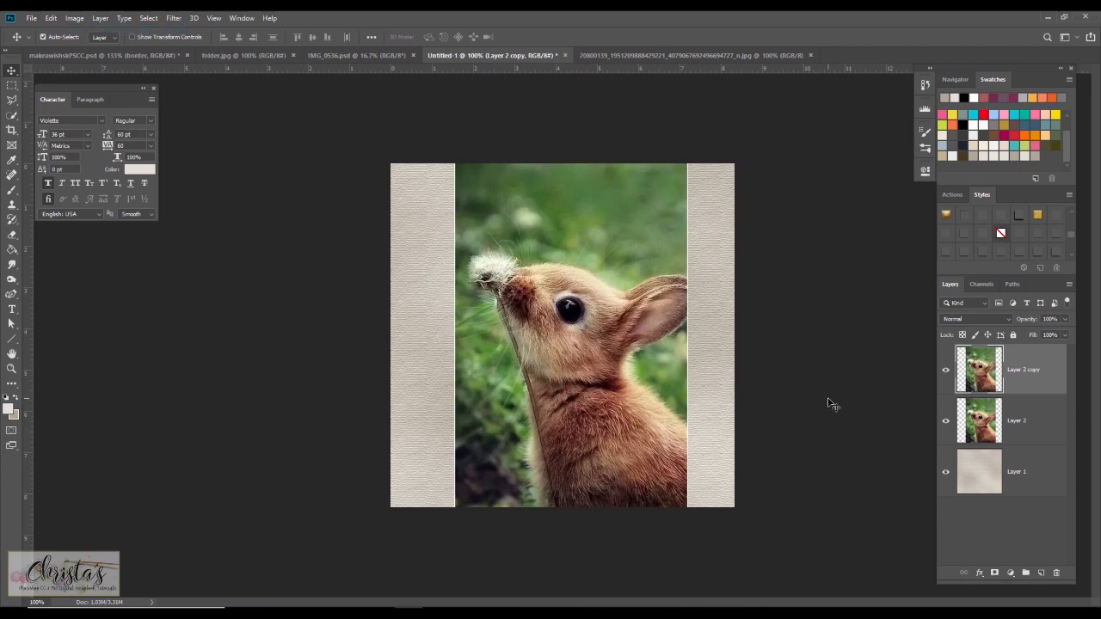
Add a Black & White adjustment layer clipped to the rabbit copy, with Yellows at 106 and Greens at 79.
{"action": "left_click", "coordinate": [1010, 573]}
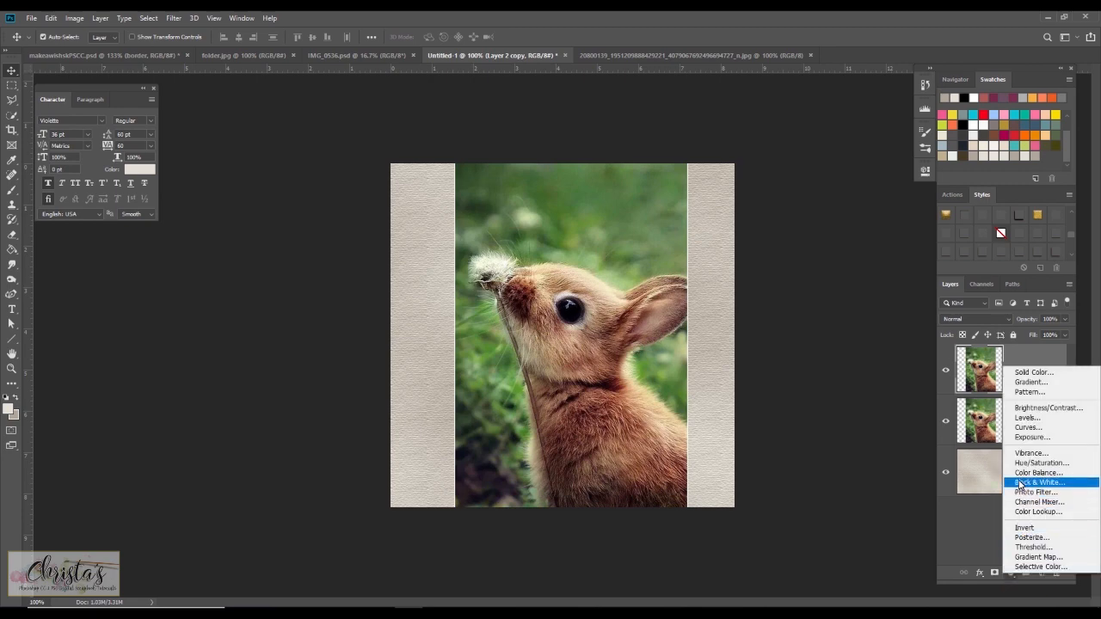
{"action": "left_click", "coordinate": [1020, 483]}
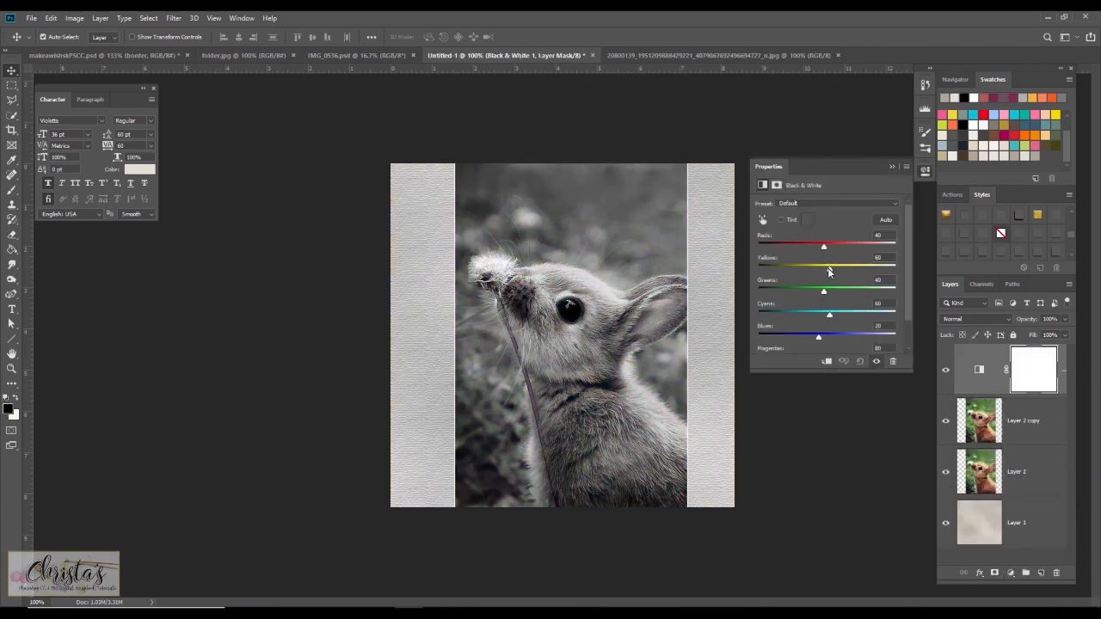
{"action": "left_click_drag", "start_coordinate": [829, 270], "coordinate": [835, 297]}
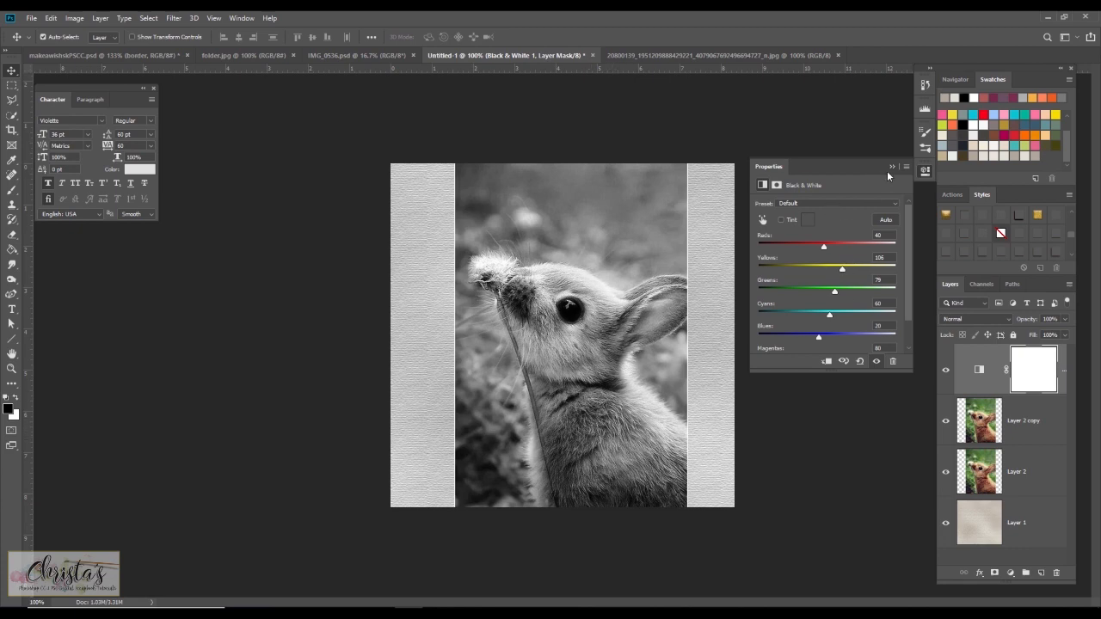
{"action": "left_click", "coordinate": [827, 363]}
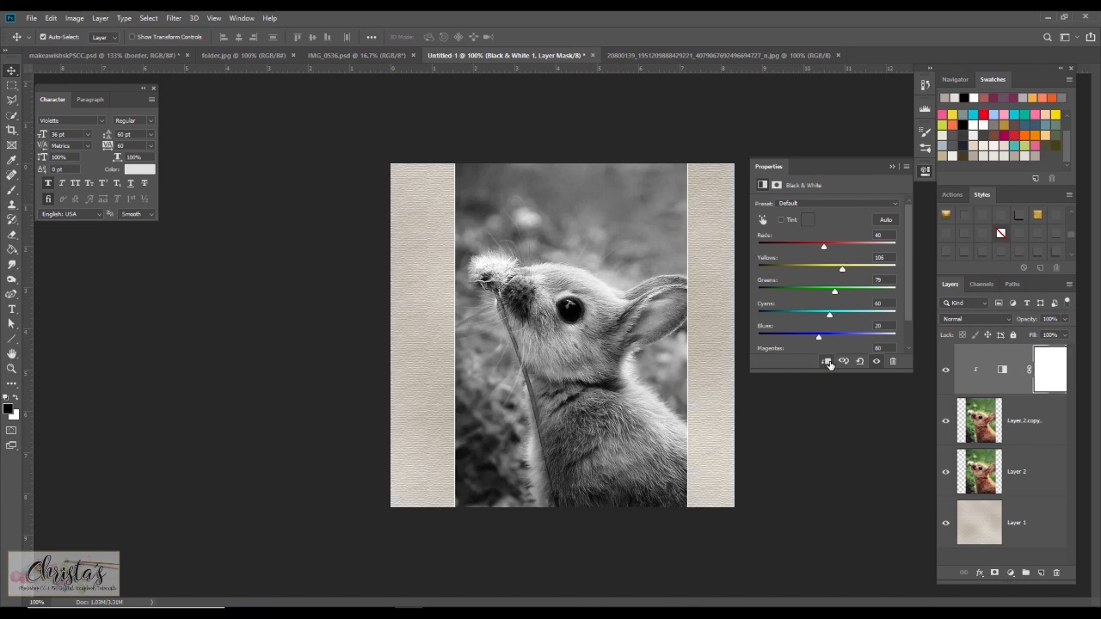
{"action": "left_click", "coordinate": [892, 167]}
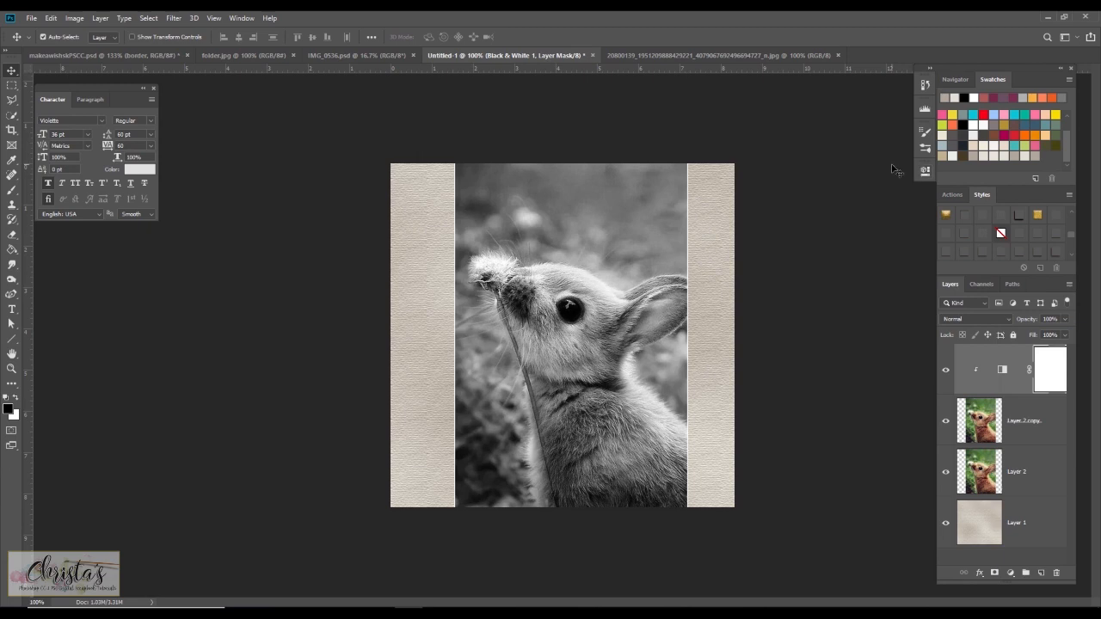
Merge the Black & White adjustment layer into the rabbit copy layer.
{"action": "left_click", "coordinate": [1025, 424]}
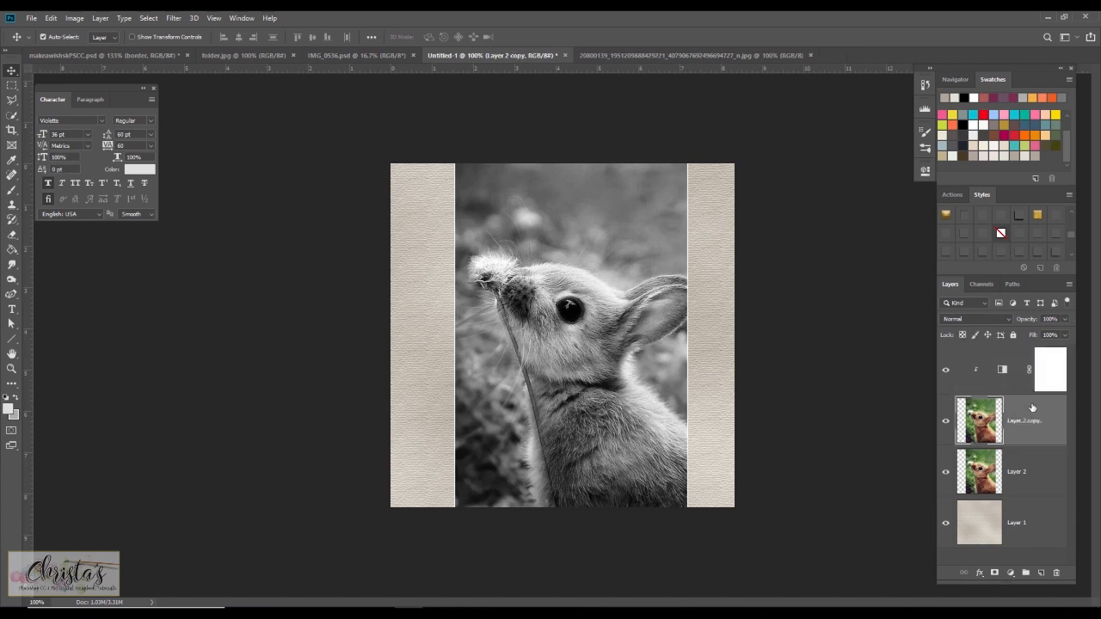
{"action": "left_click", "coordinate": [1009, 388]}
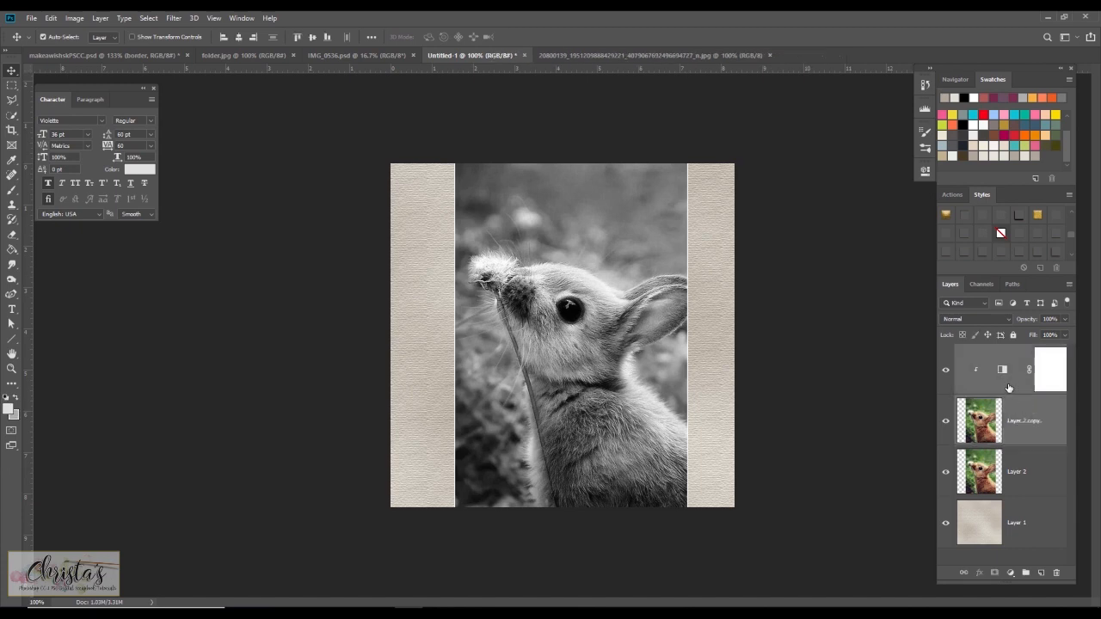
{"action": "right_click", "coordinate": [1024, 424]}
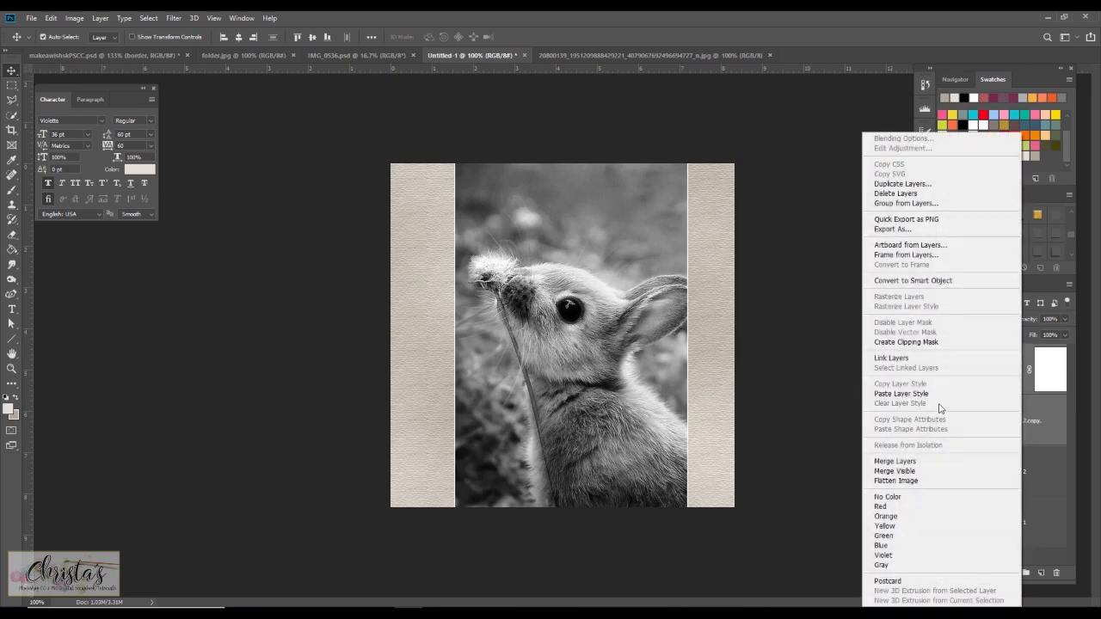
{"action": "left_click", "coordinate": [928, 465]}
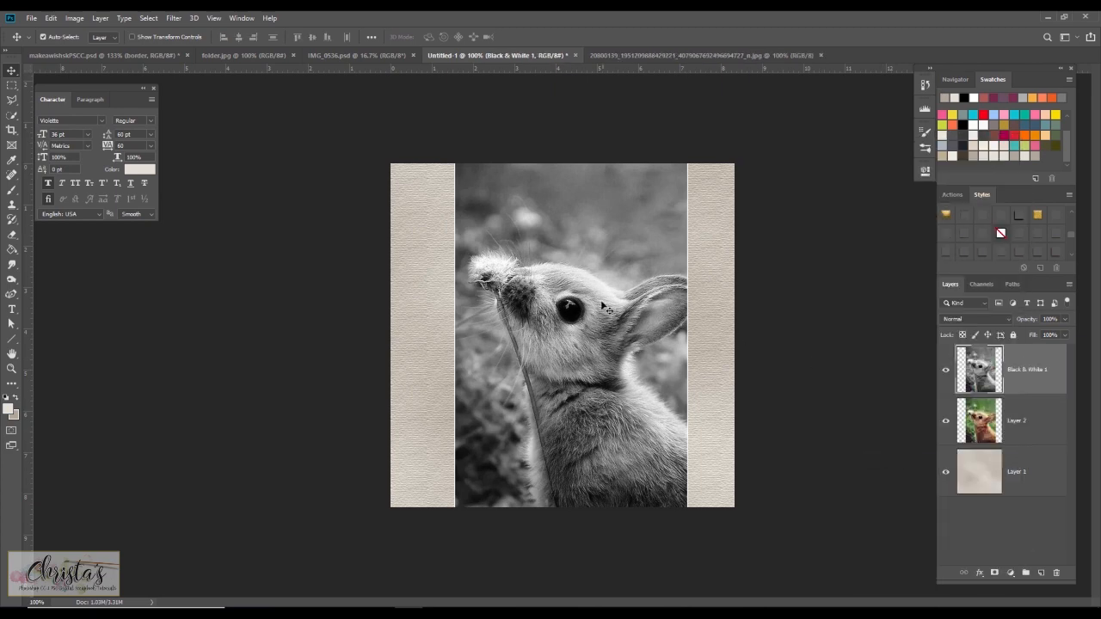
Duplicate the merged Black & White 1 layer.
{"action": "right_click", "coordinate": [1022, 364]}
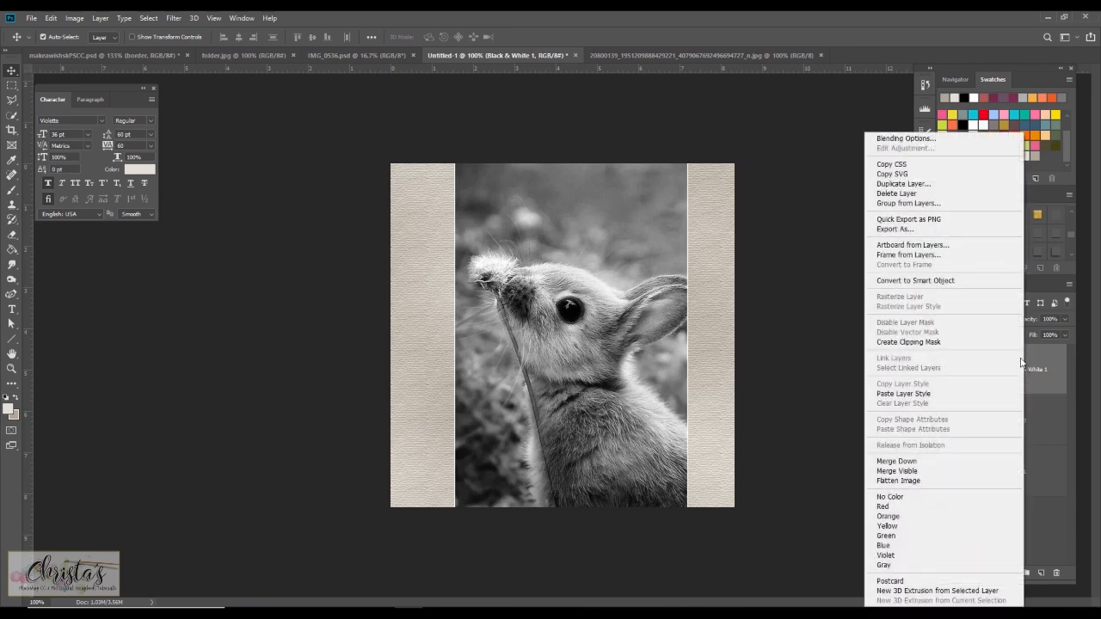
{"action": "left_click", "coordinate": [935, 187]}
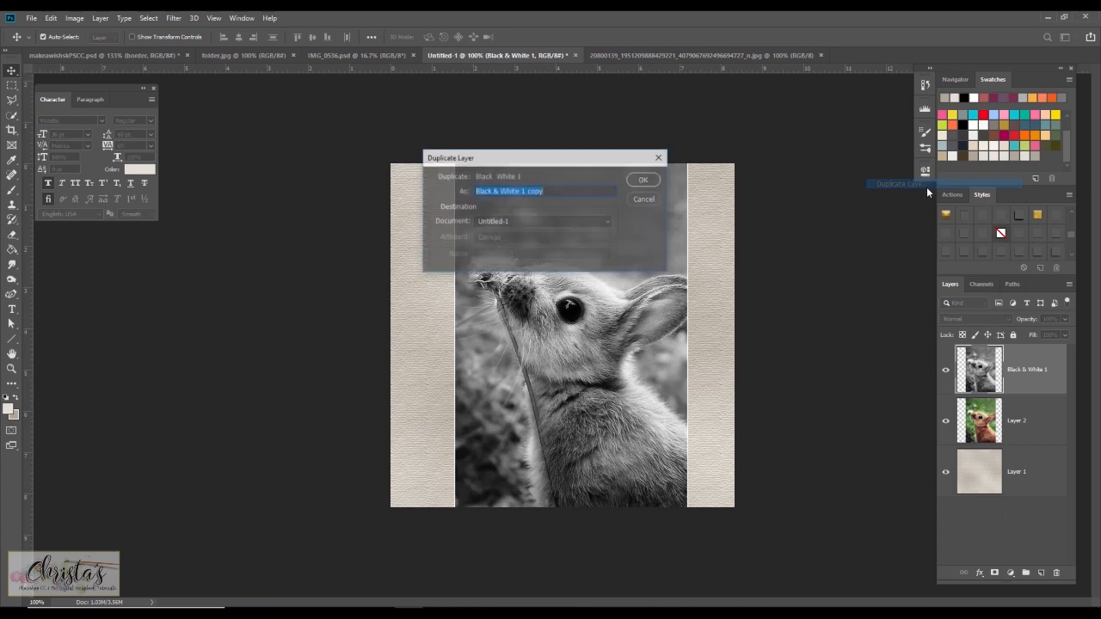
{"action": "left_click", "coordinate": [645, 181]}
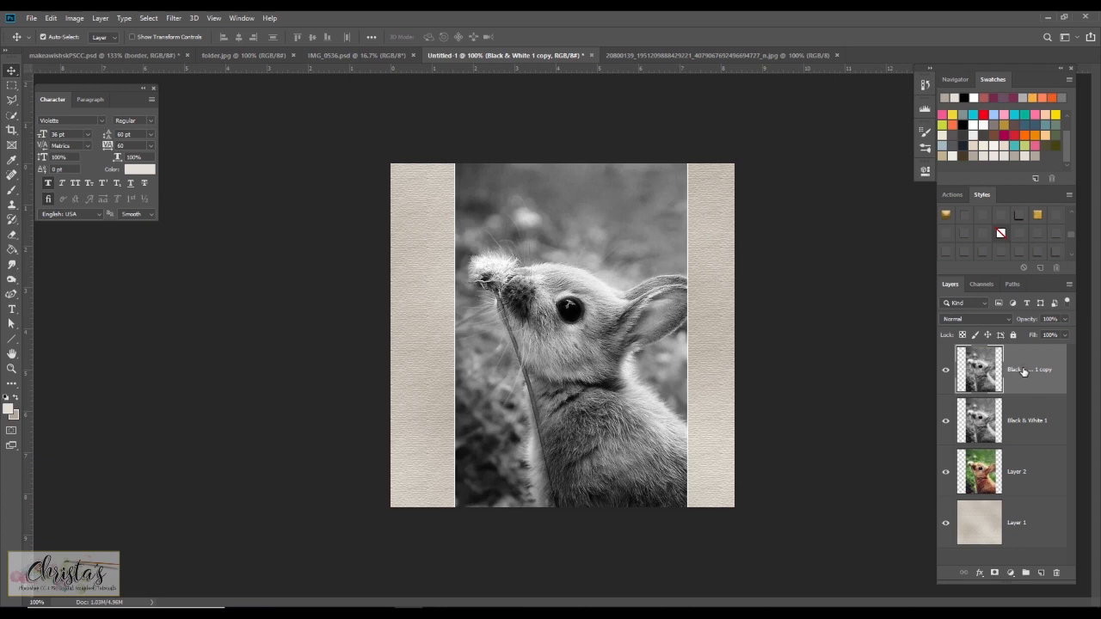
Invert the duplicated layer and set its blend mode to Color Dodge.
{"action": "key", "text": "ctrl"}
{"action": "key", "text": "ctrl+i"}
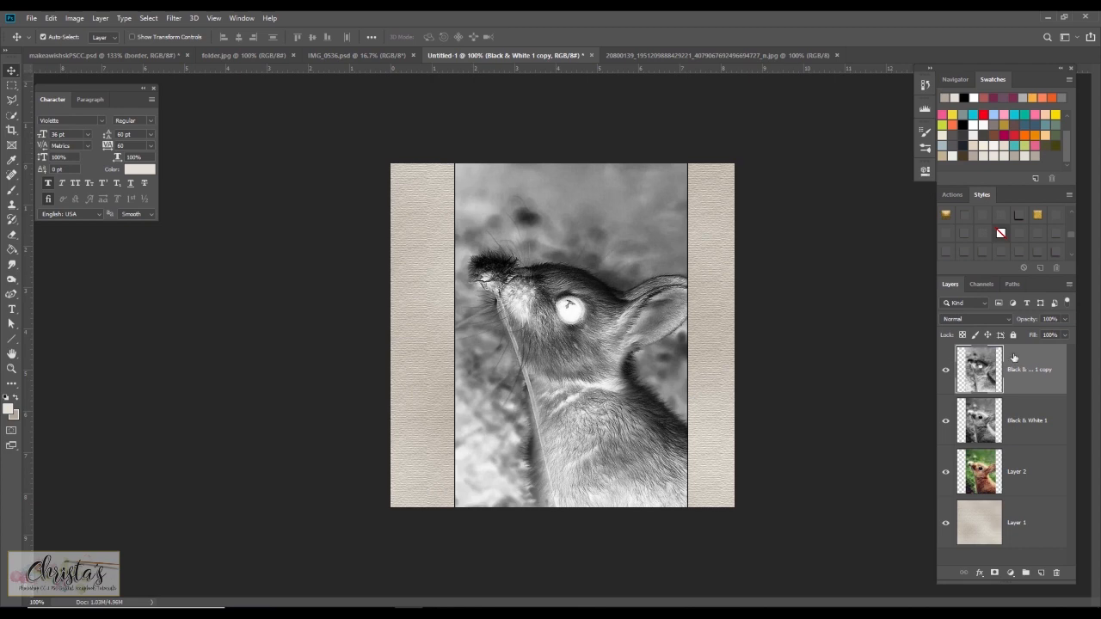
{"action": "left_click", "coordinate": [974, 317]}
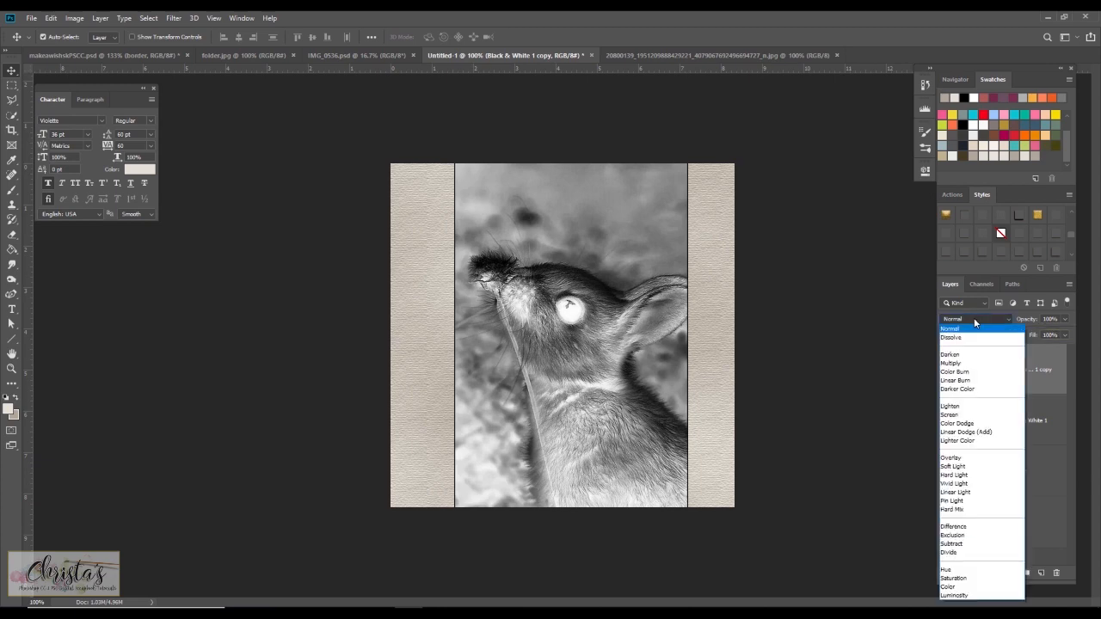
{"action": "left_click", "coordinate": [960, 425]}
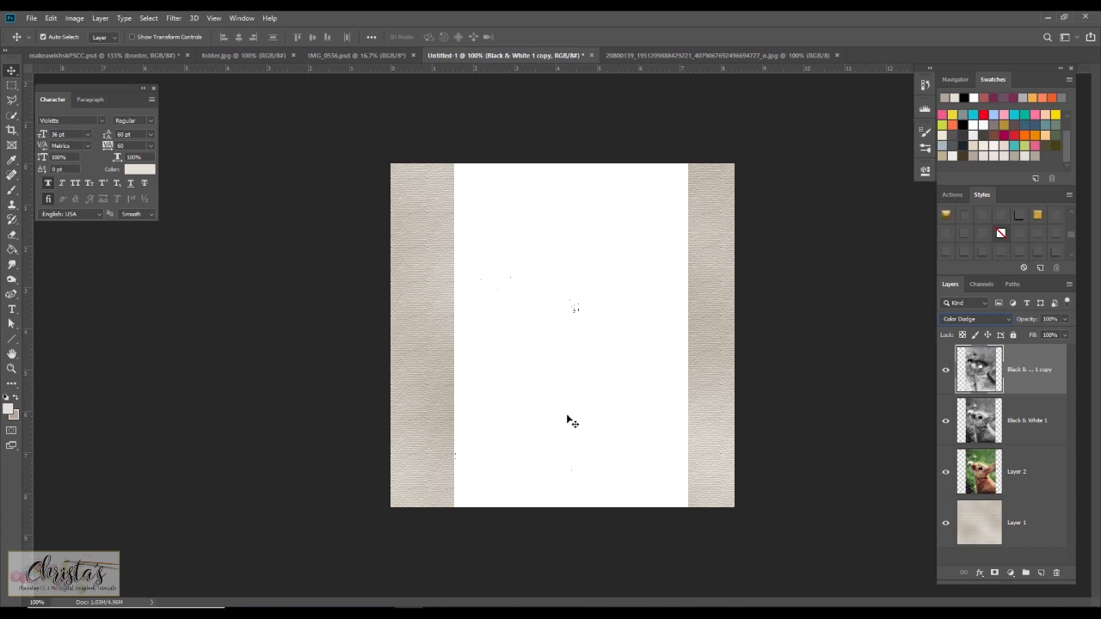
Apply the Minimum filter with a 1-pixel radius to the inverted Color Dodge layer.
{"action": "left_click", "coordinate": [173, 18]}
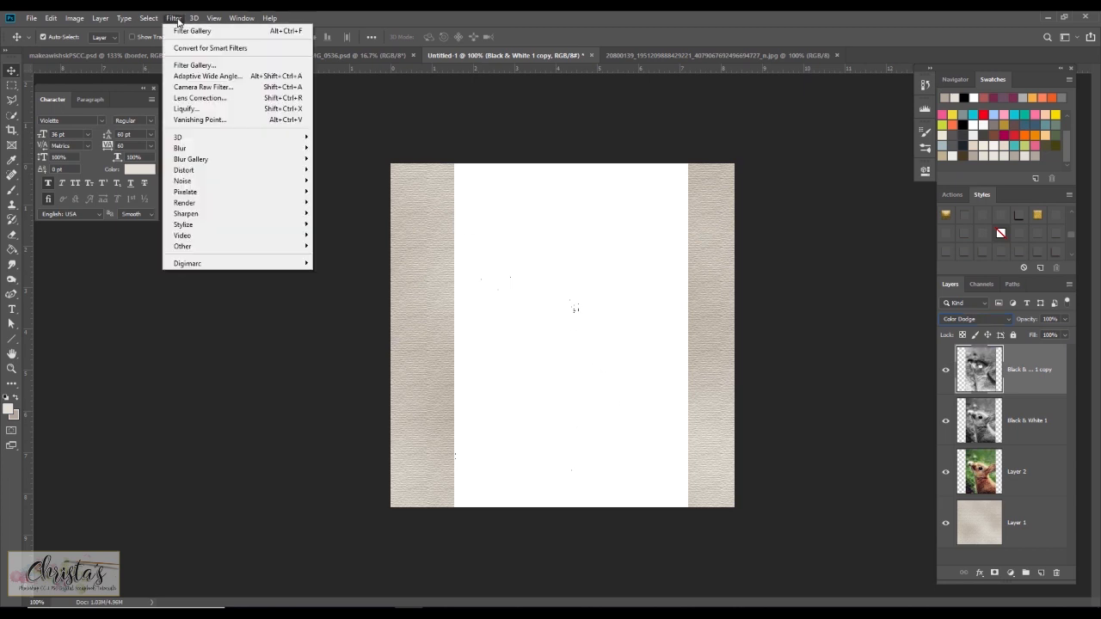
{"action": "mouse_move", "coordinate": [242, 251]}
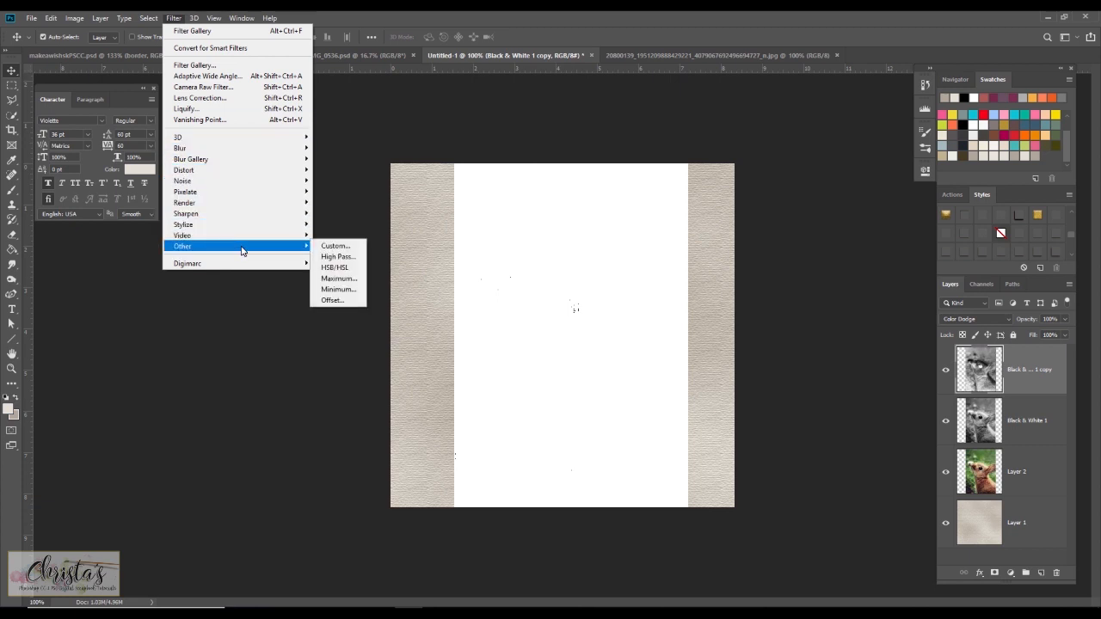
{"action": "left_click", "coordinate": [341, 291]}
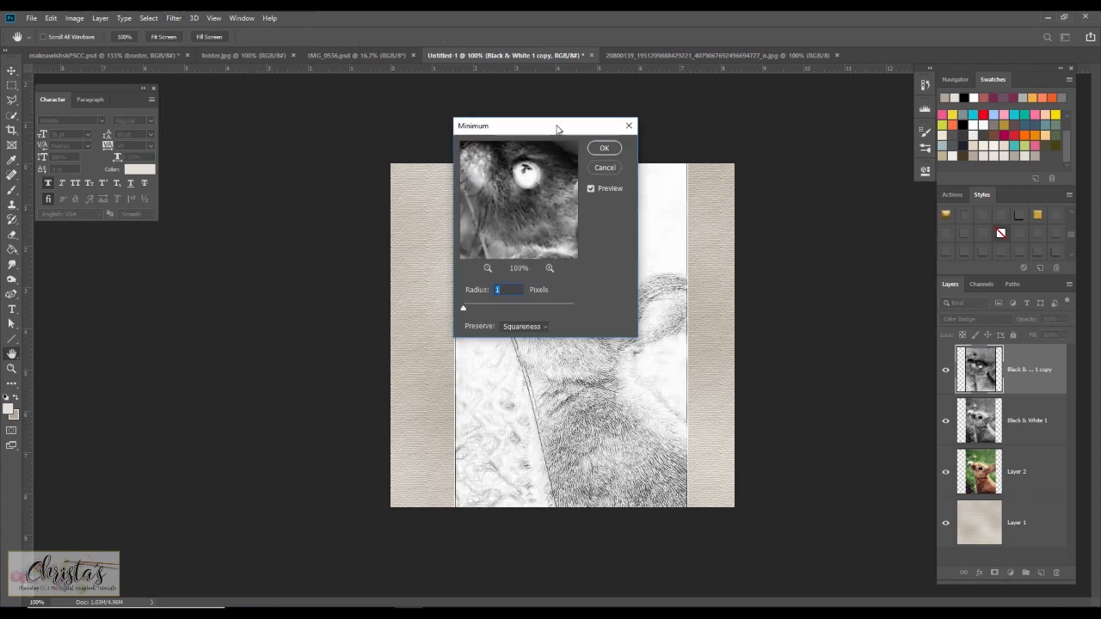
{"action": "left_click_drag", "start_coordinate": [556, 129], "coordinate": [341, 204]}
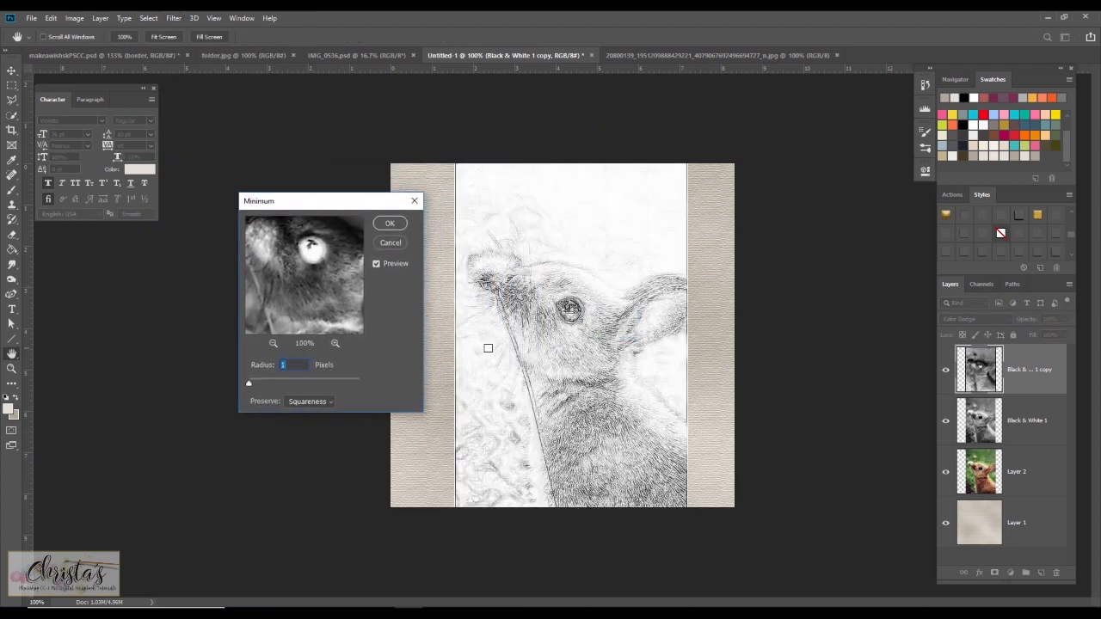
{"action": "left_click_drag", "start_coordinate": [250, 387], "coordinate": [251, 383]}
{"action": "left_click", "coordinate": [388, 225]}
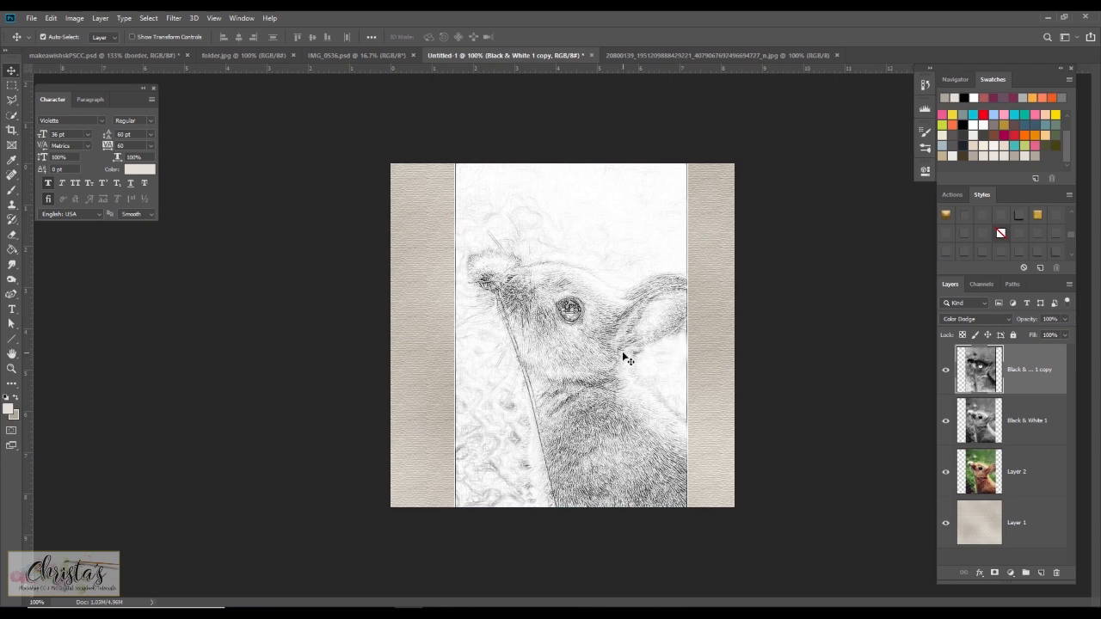
Hide the original rabbit layer and add black layer masks to both black-and-white rabbit layers.
{"action": "left_click", "coordinate": [1025, 423]}
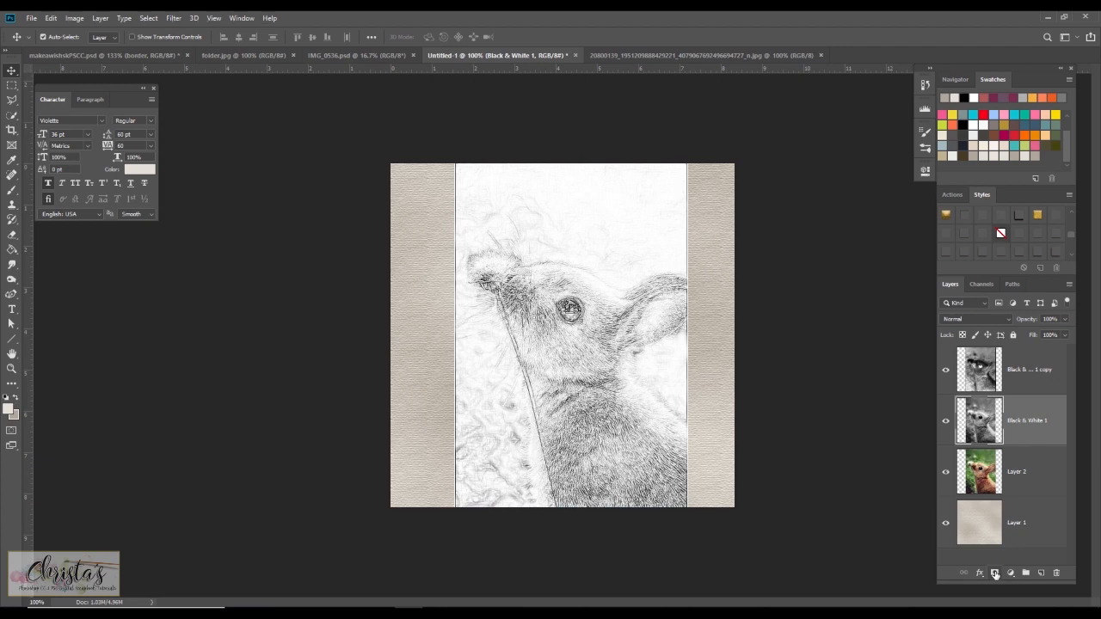
{"action": "left_click", "coordinate": [995, 574], "text": "alt"}
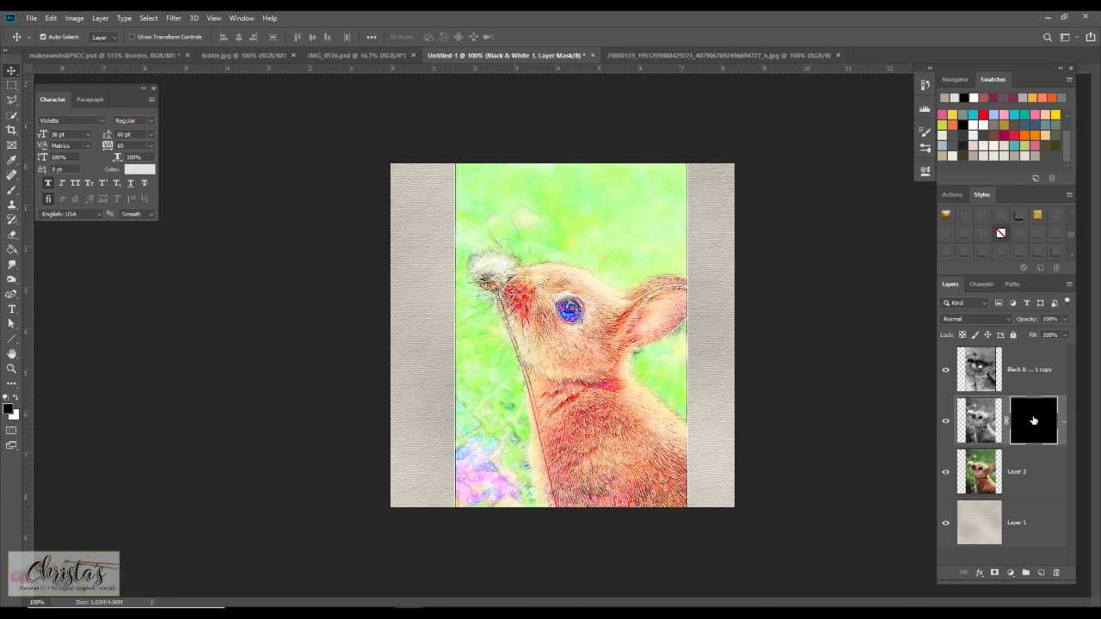
{"action": "left_click", "coordinate": [946, 475]}
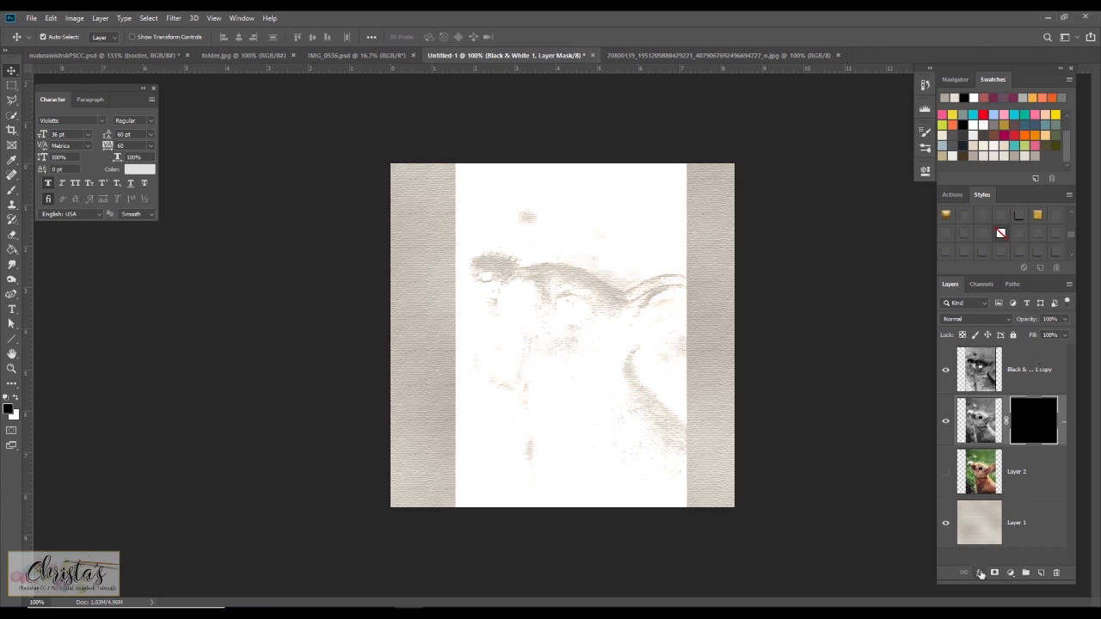
{"action": "left_click", "coordinate": [1029, 367]}
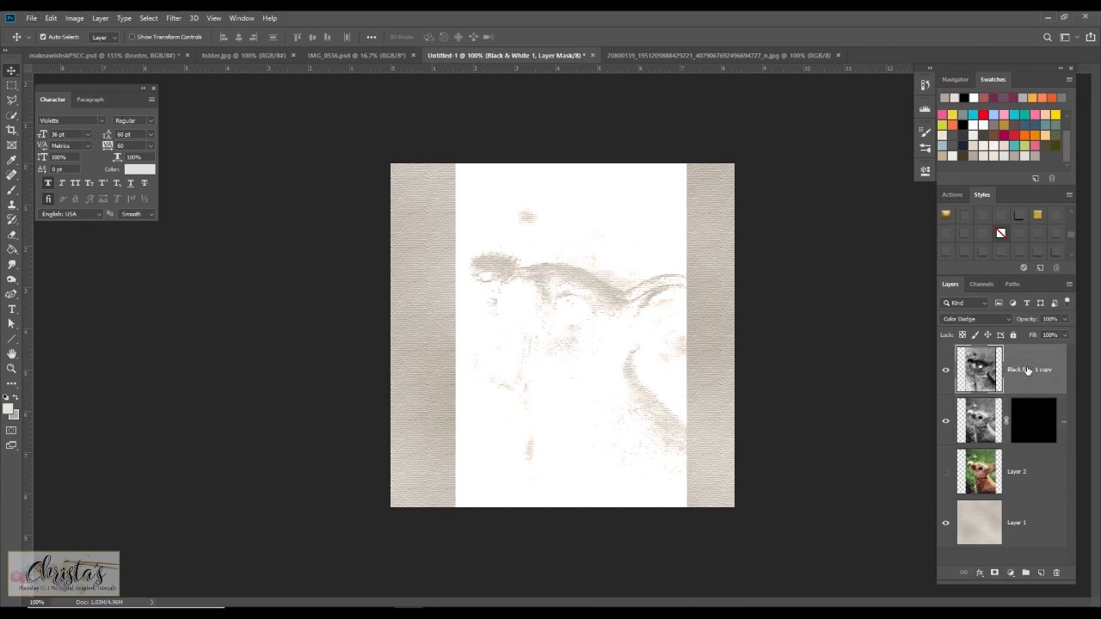
{"action": "left_click", "coordinate": [994, 573], "text": "alt"}
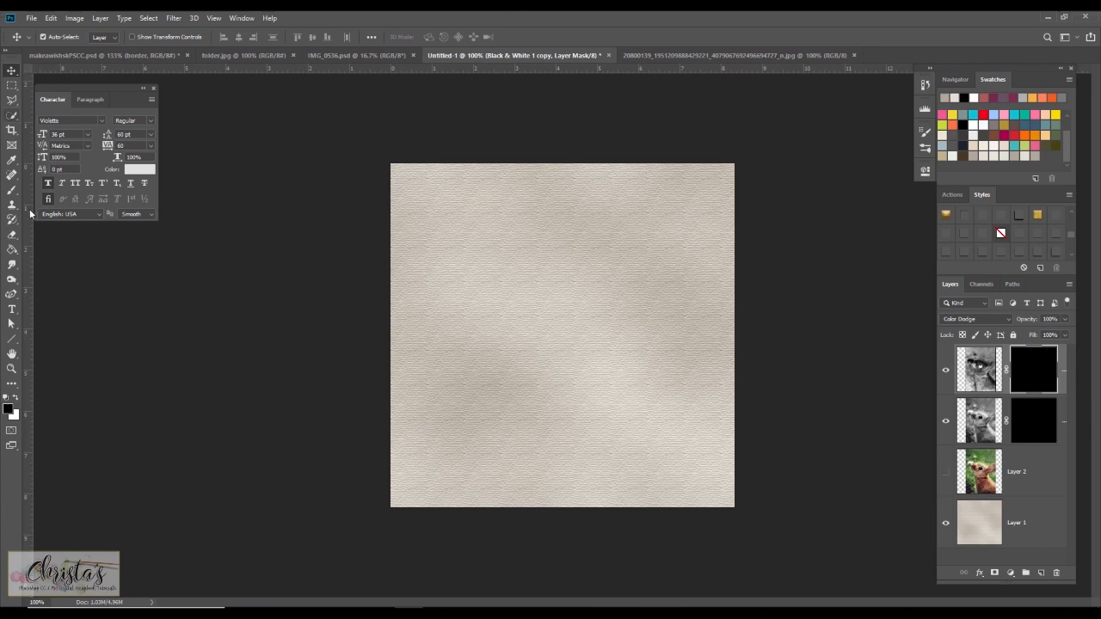
Switch to the Brush tool and pick a 400 px watercolor brush preset.
{"action": "left_click", "coordinate": [12, 190]}
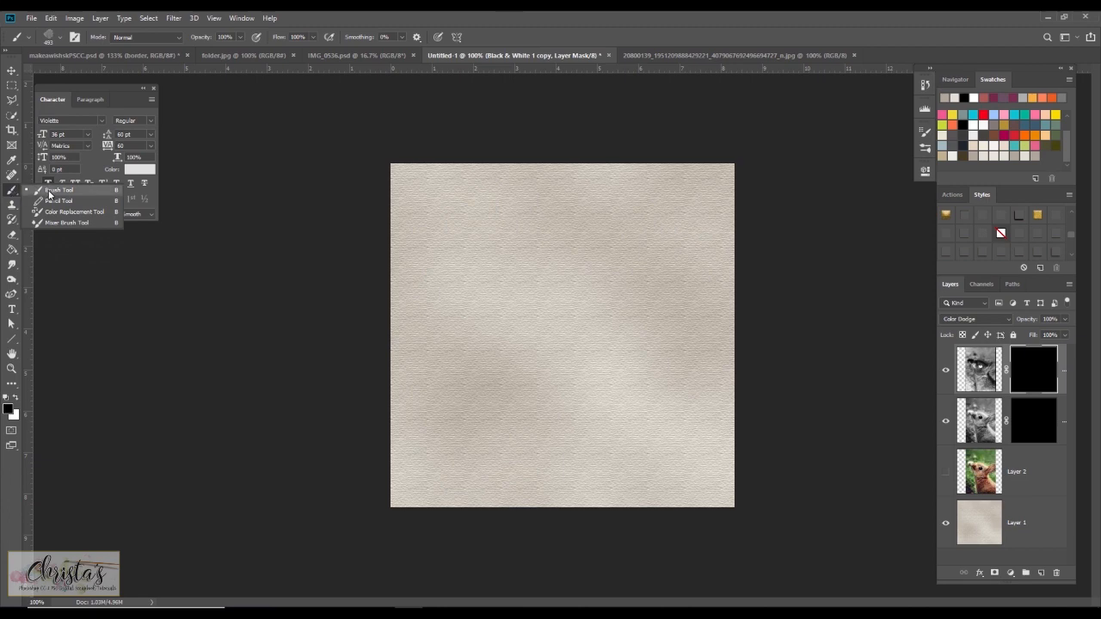
{"action": "left_click", "coordinate": [49, 195]}
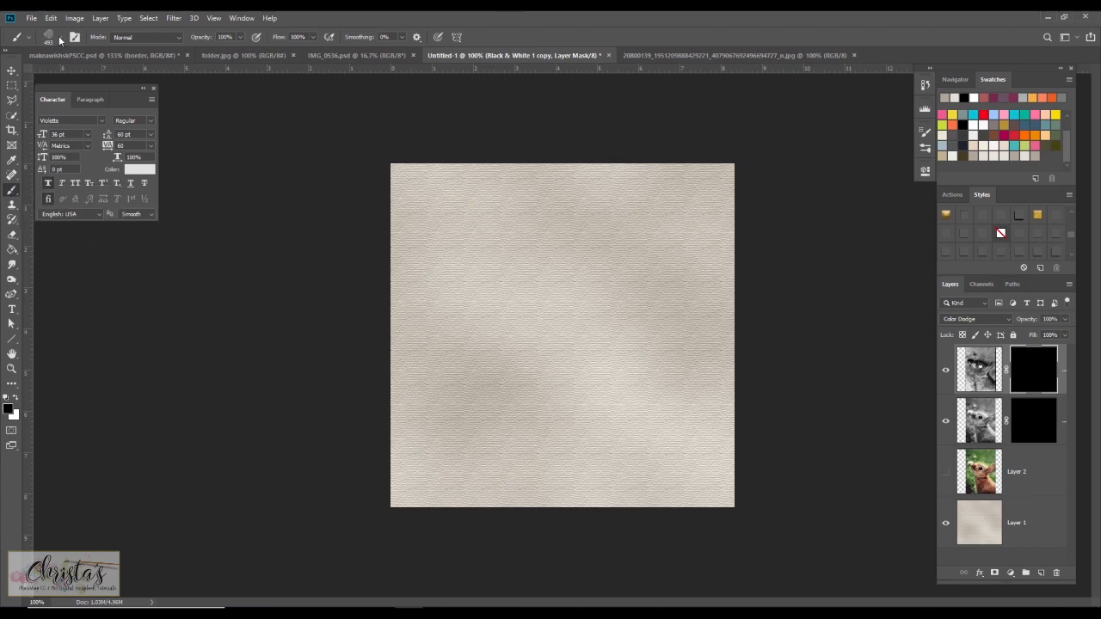
{"action": "left_click", "coordinate": [59, 39]}
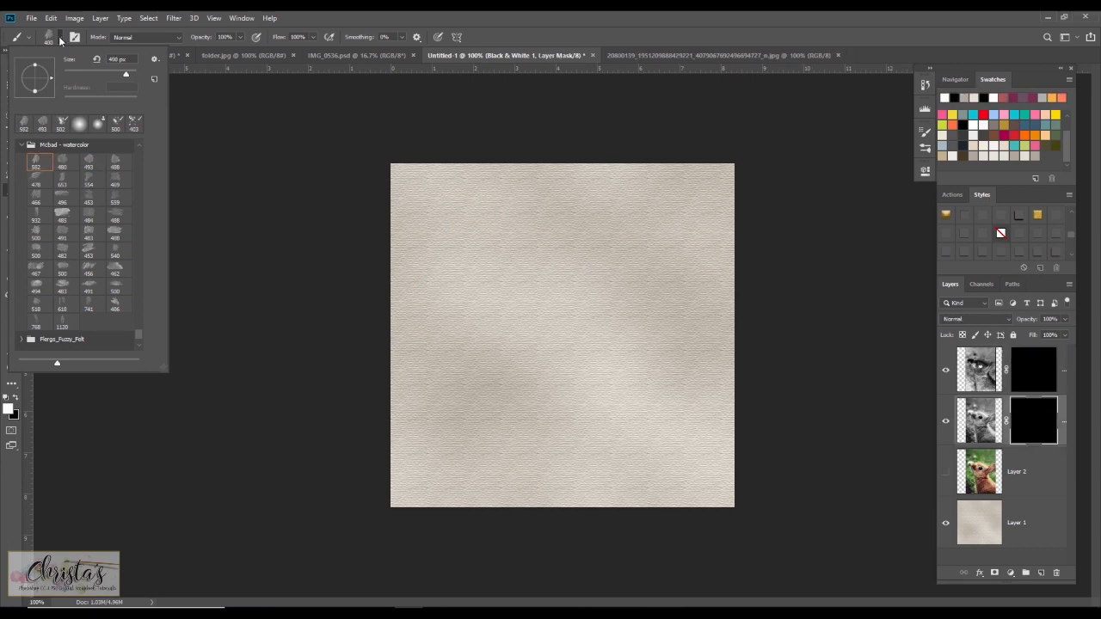
{"action": "left_click", "coordinate": [74, 40]}
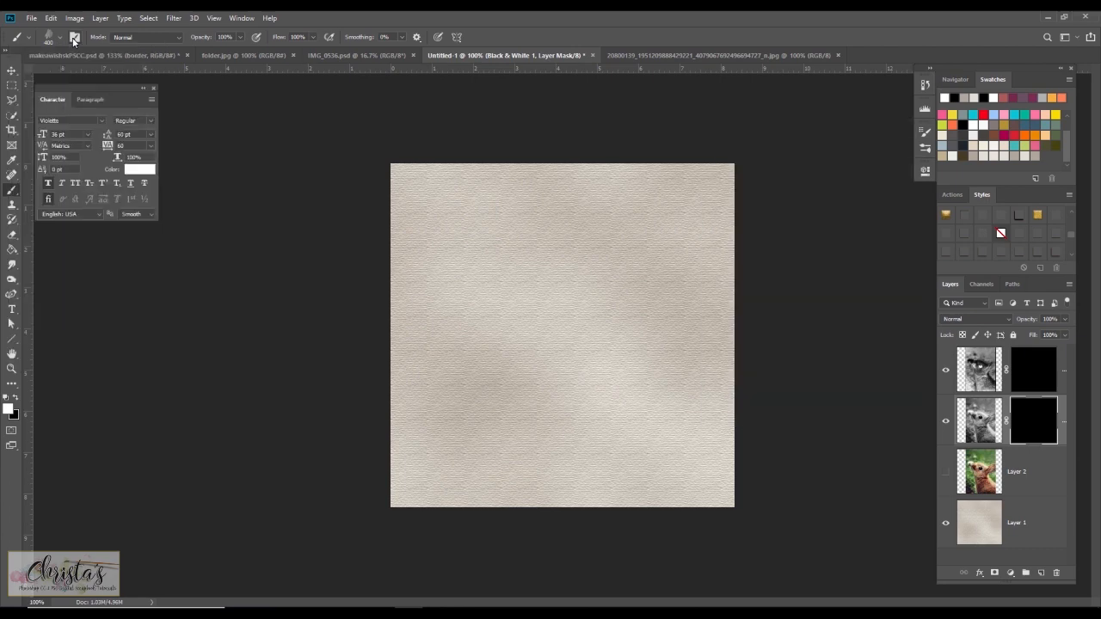
Enable Shape Dynamics on the brush with 80% size jitter and 35% angle jitter.
{"action": "left_click", "coordinate": [74, 40]}
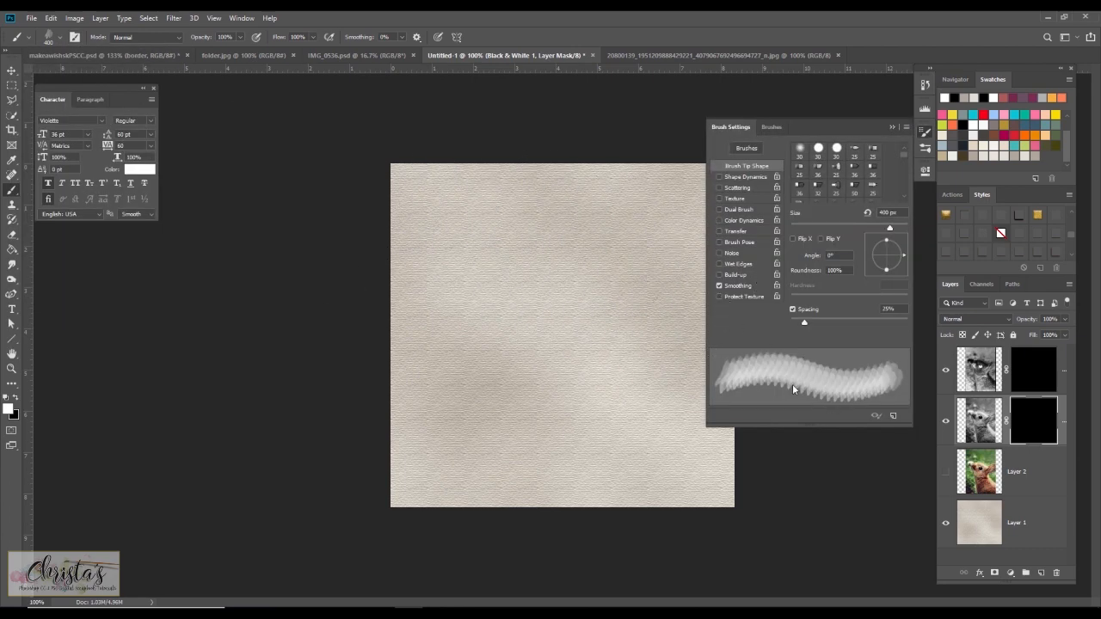
{"action": "left_click", "coordinate": [739, 175]}
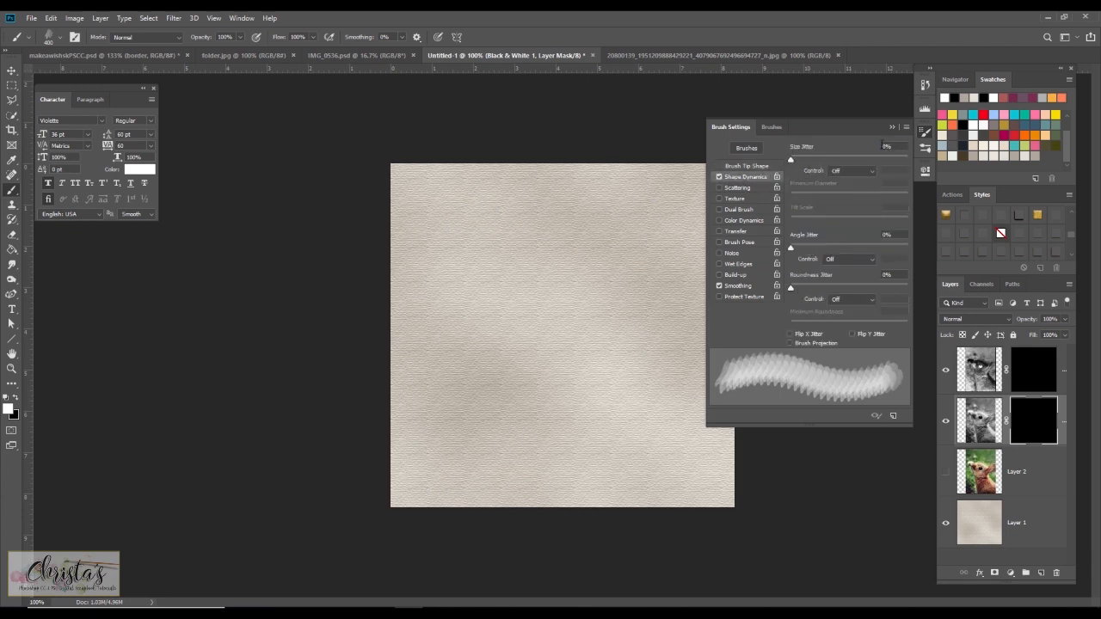
{"action": "type", "text": "80"}
{"action": "key", "text": "Return"}
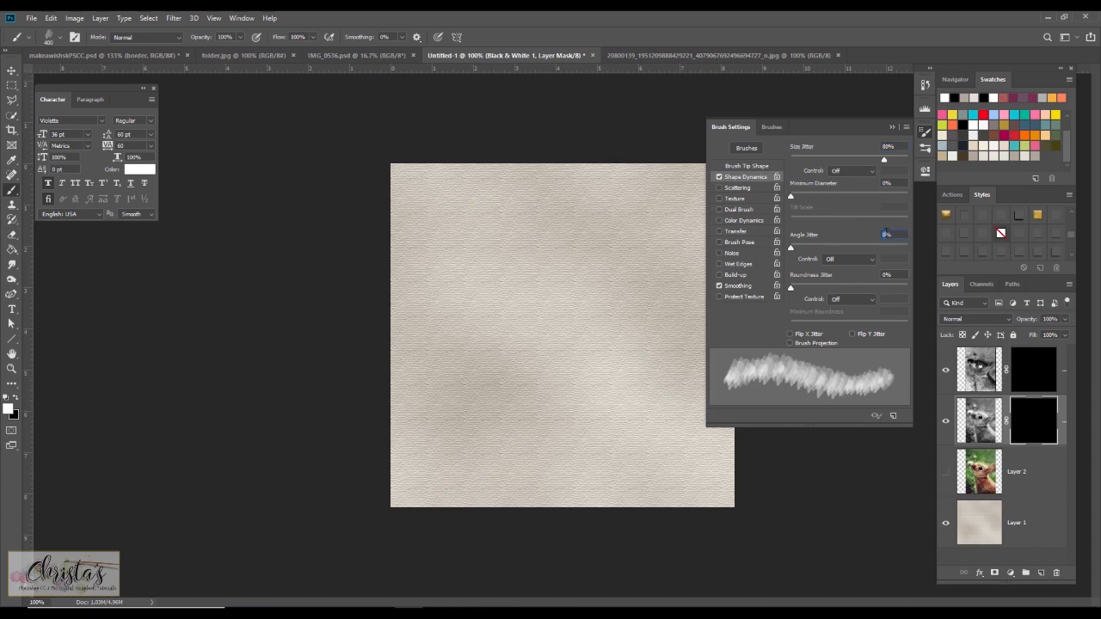
{"action": "type", "text": "35"}
{"action": "key", "text": "Return"}
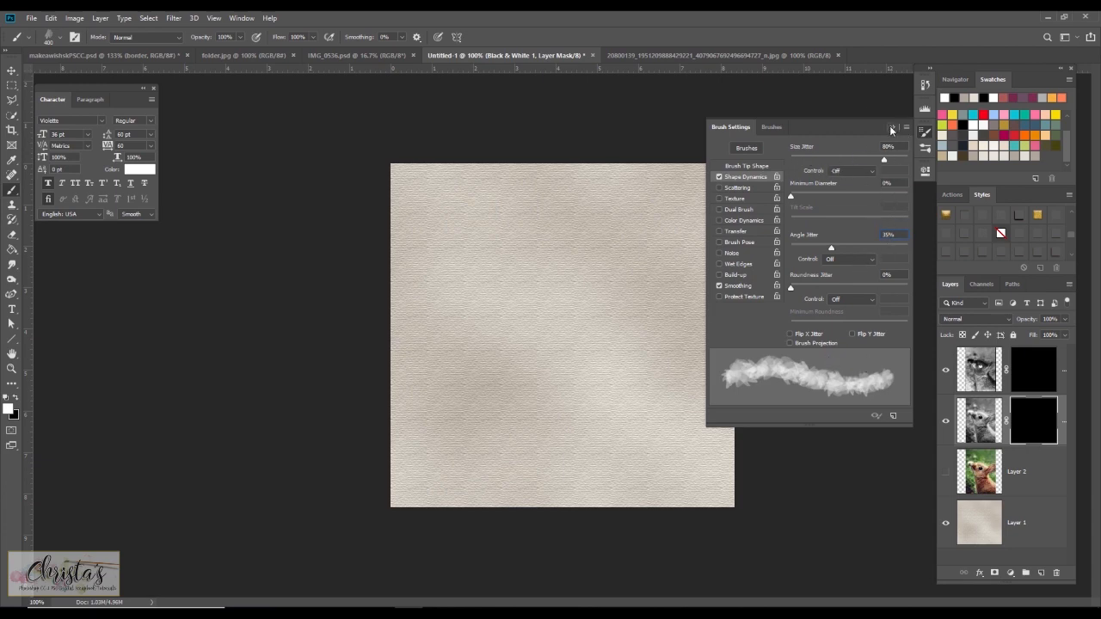
{"action": "left_click", "coordinate": [892, 129]}
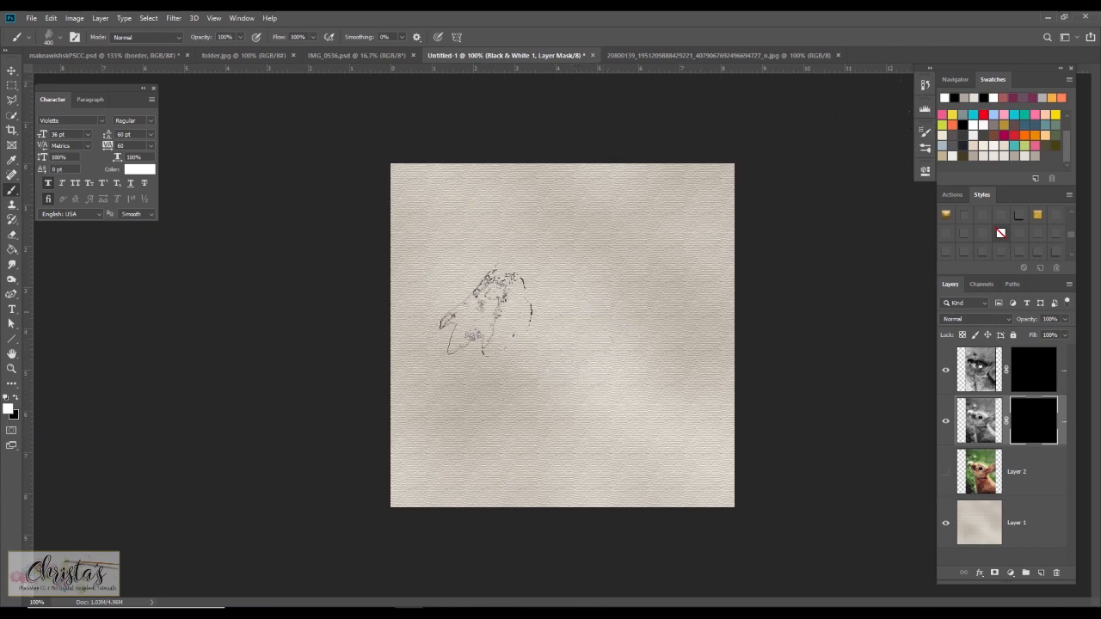
Paint white with the watercolor brush on the Black & White 1 layer mask to reveal the rabbit's head and body.
{"action": "left_click", "coordinate": [572, 339]}
{"action": "left_click", "coordinate": [562, 304]}
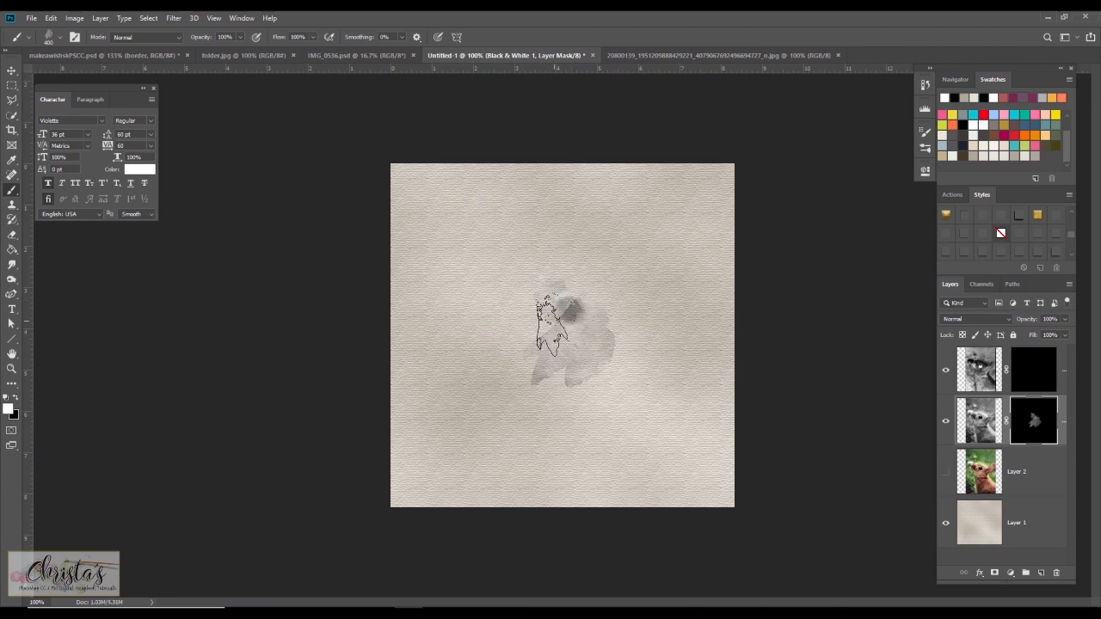
{"action": "left_click", "coordinate": [547, 323]}
{"action": "left_click", "coordinate": [559, 330]}
{"action": "left_click", "coordinate": [564, 332]}
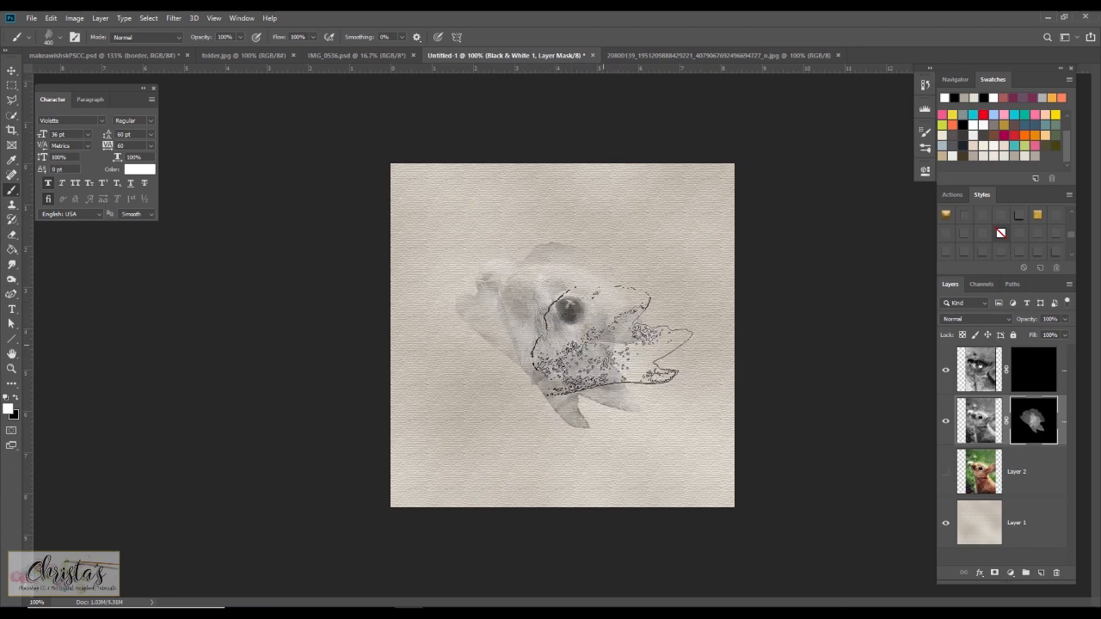
{"action": "left_click", "coordinate": [585, 345]}
{"action": "left_click", "coordinate": [557, 358]}
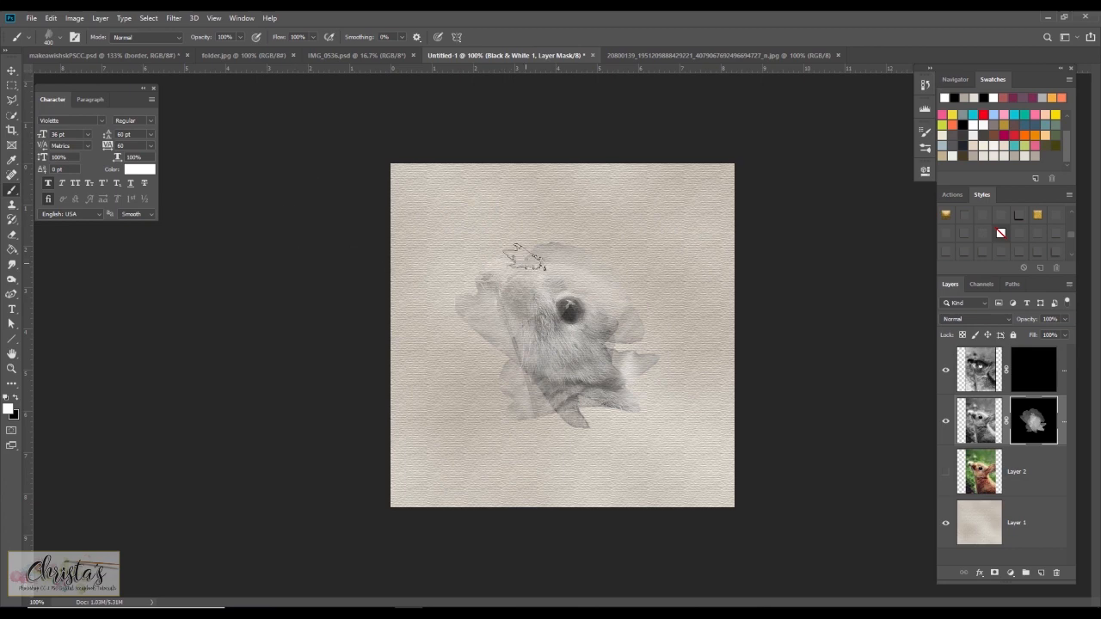
{"action": "left_click", "coordinate": [525, 258]}
{"action": "left_click", "coordinate": [566, 290]}
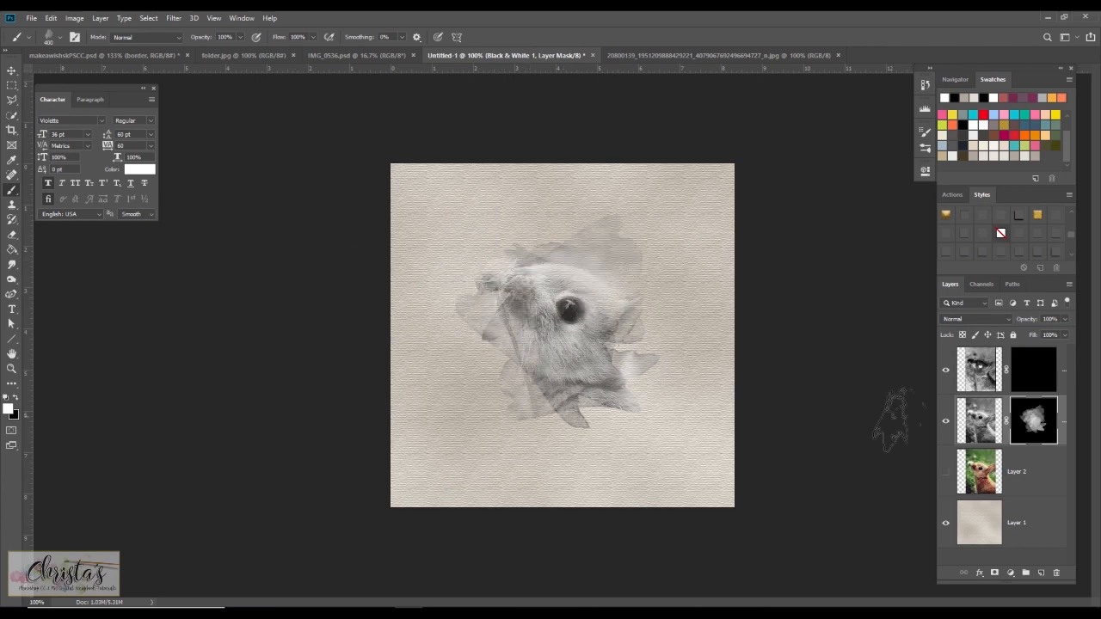
{"action": "left_click", "coordinate": [1037, 424], "text": "ctrl"}
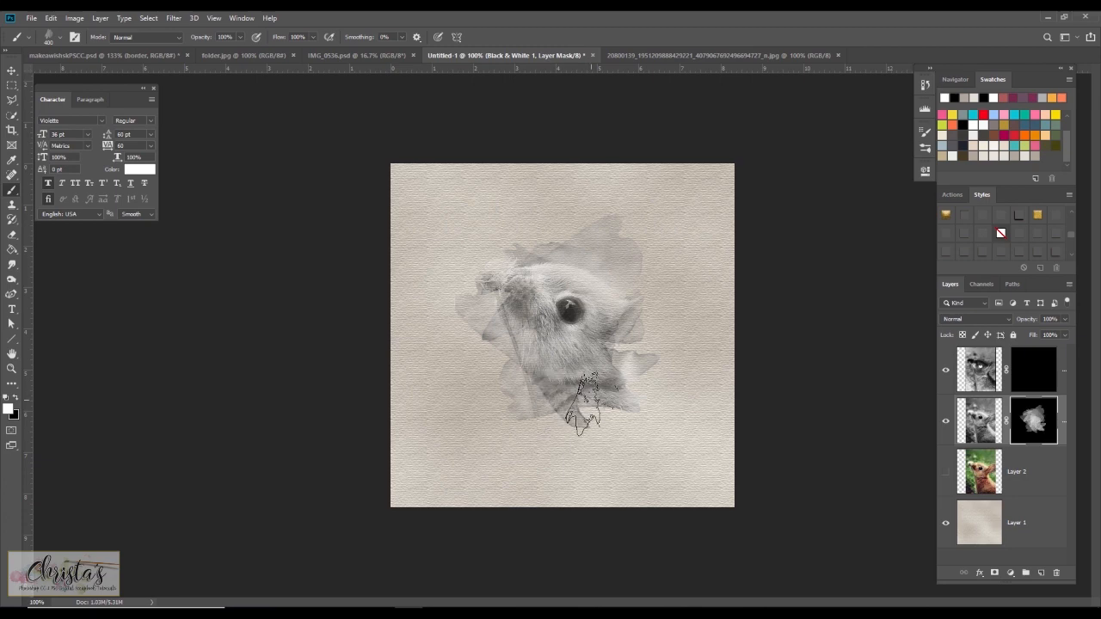
{"action": "left_click", "coordinate": [580, 393]}
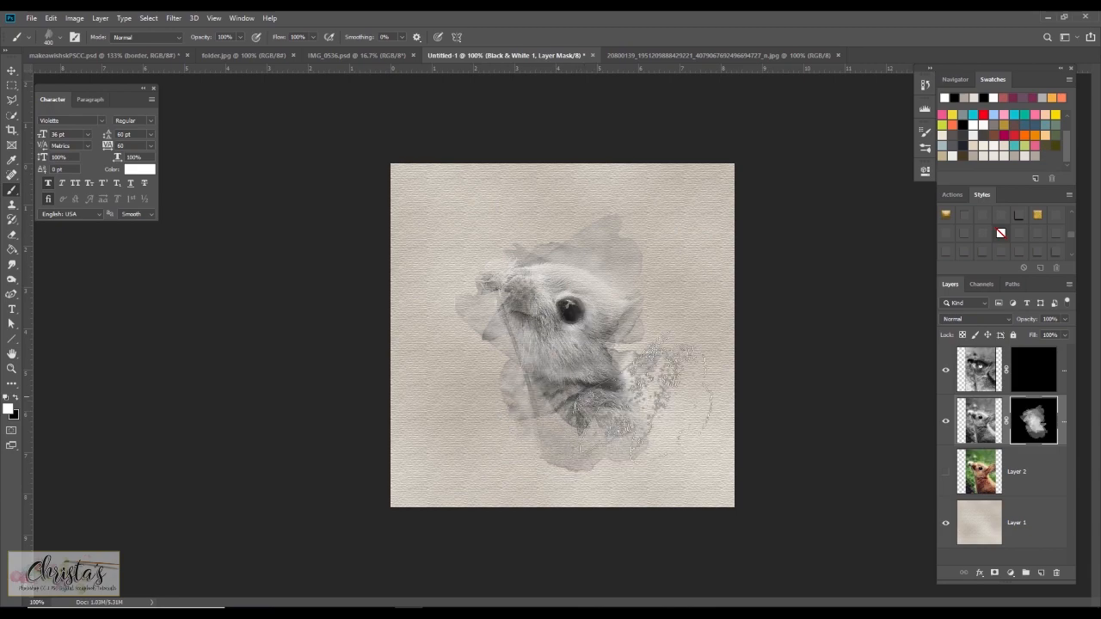
{"action": "left_click", "coordinate": [606, 373]}
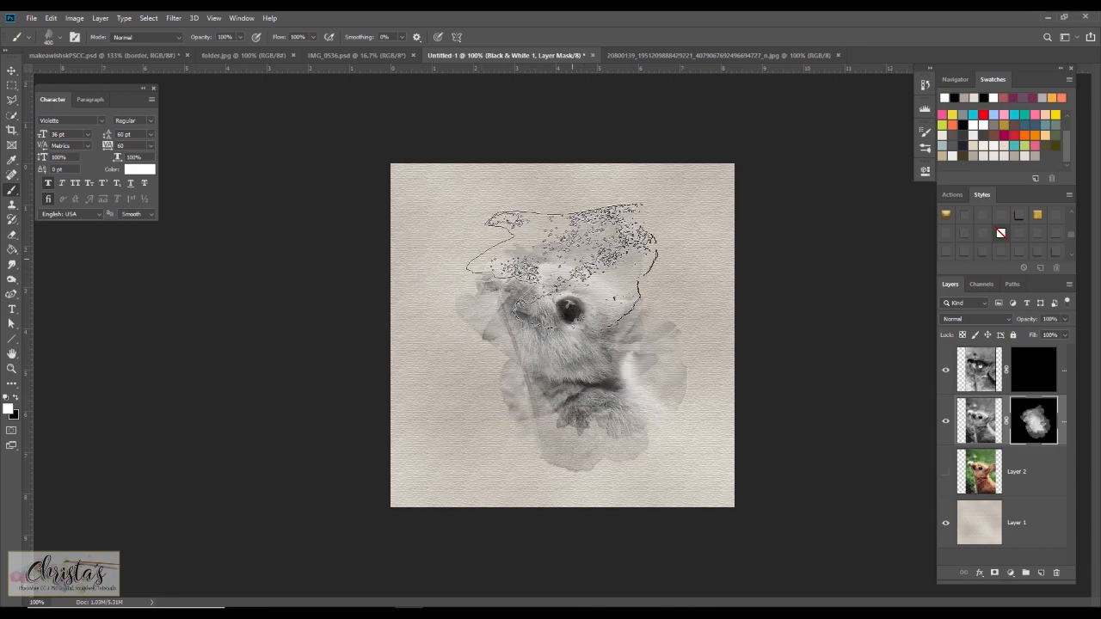
{"action": "left_click", "coordinate": [570, 263]}
{"action": "left_click", "coordinate": [487, 300]}
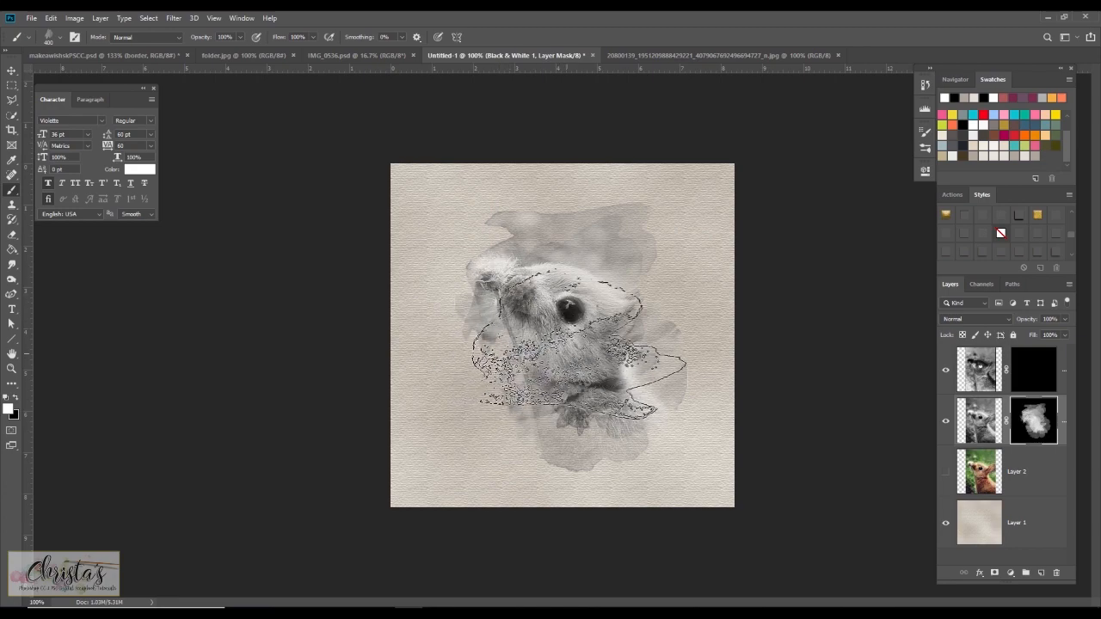
{"action": "left_click", "coordinate": [567, 378]}
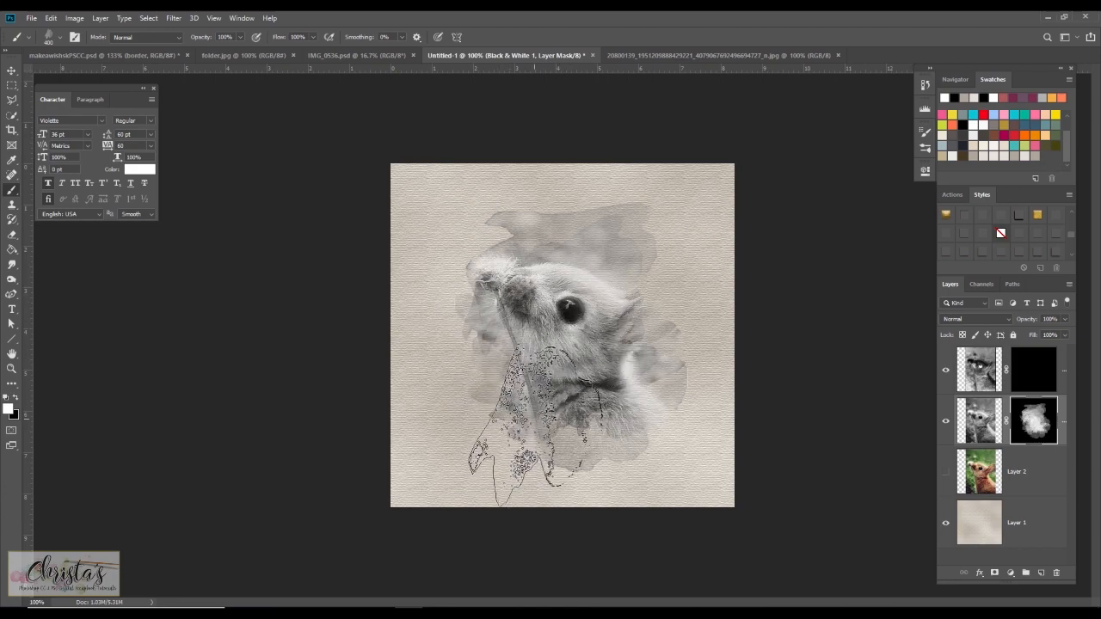
{"action": "left_click", "coordinate": [581, 430]}
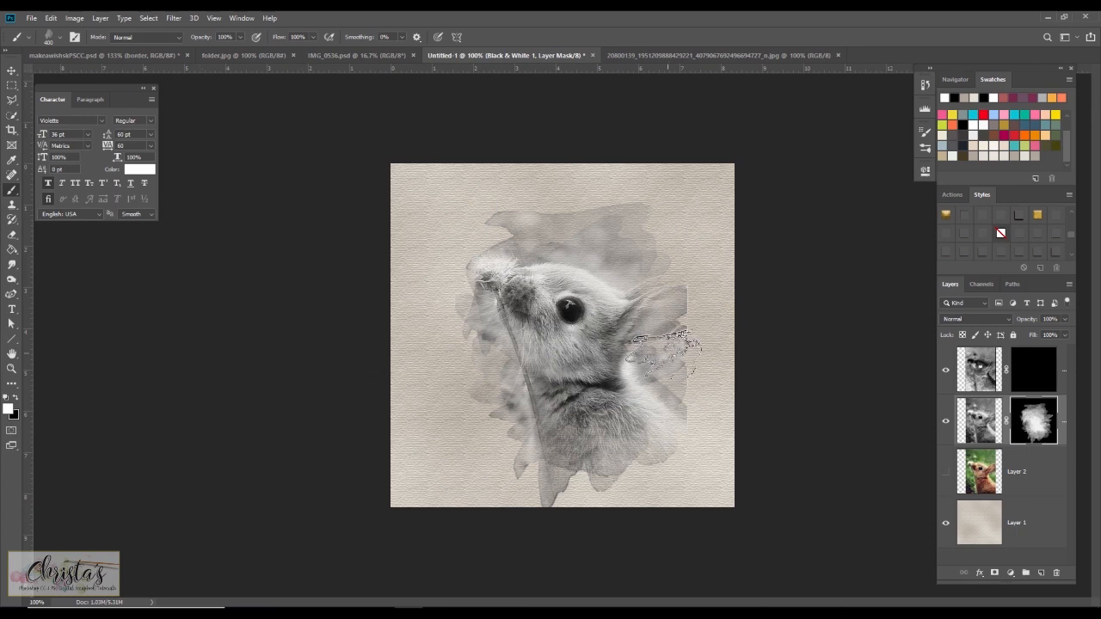
Touch up the Black & White 1 mask, swapping between white and black and adjusting the brush size.
{"action": "key", "text": "x"}
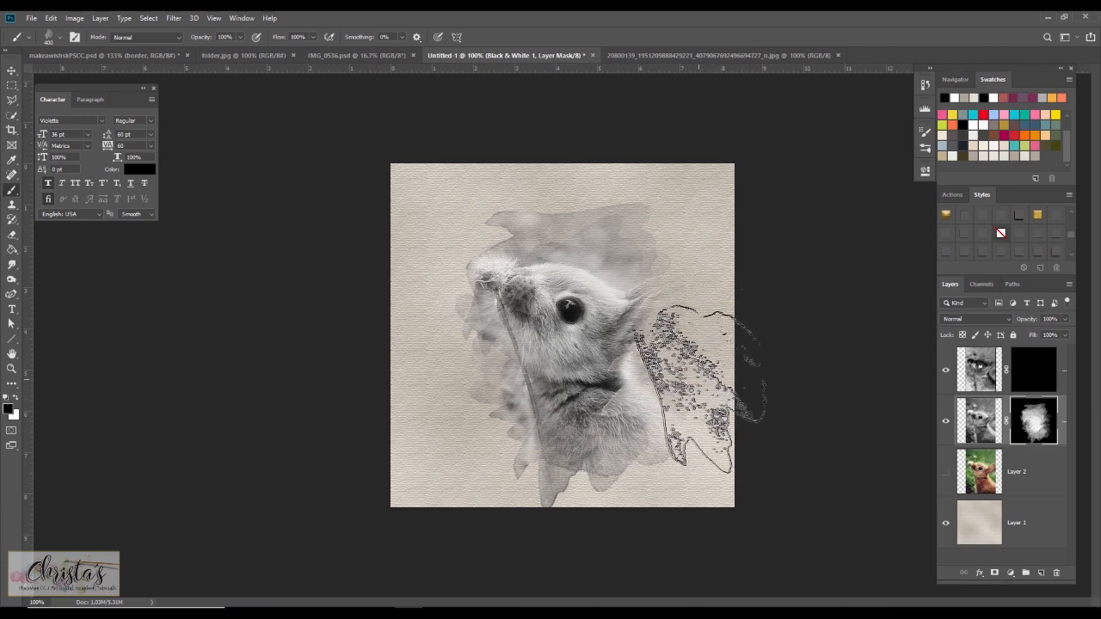
{"action": "key", "text": "x"}
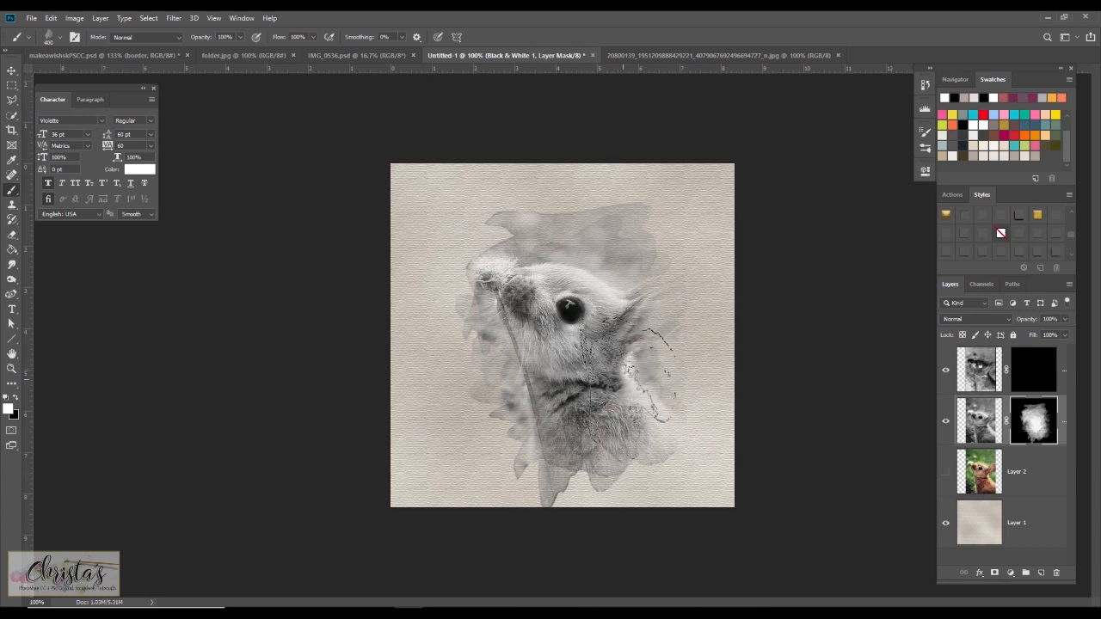
{"action": "left_click", "coordinate": [618, 380]}
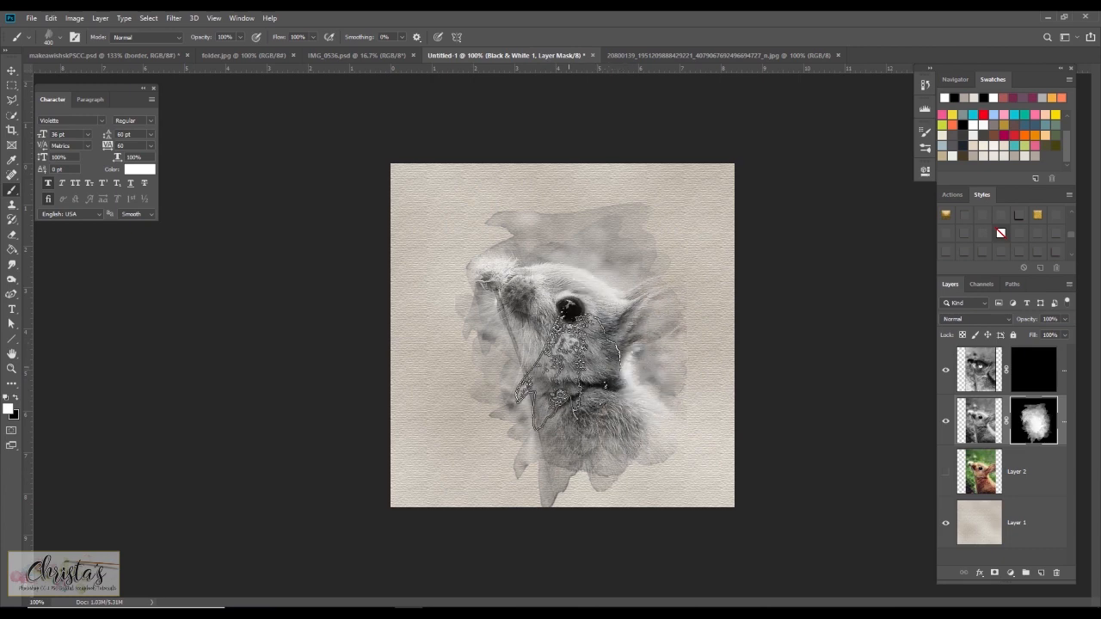
{"action": "key", "text": "x"}
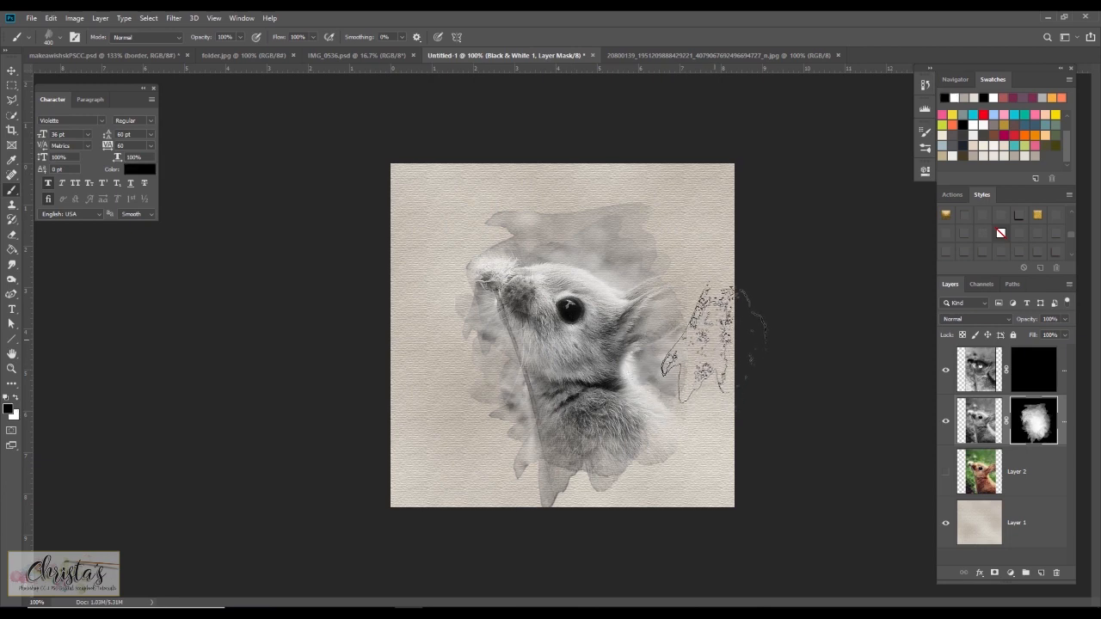
{"action": "key", "text": "bracketright"}
{"action": "key", "text": "bracketright"}
{"action": "key", "text": "bracketright"}
{"action": "key", "text": "bracketright"}
{"action": "key", "text": "bracketright"}
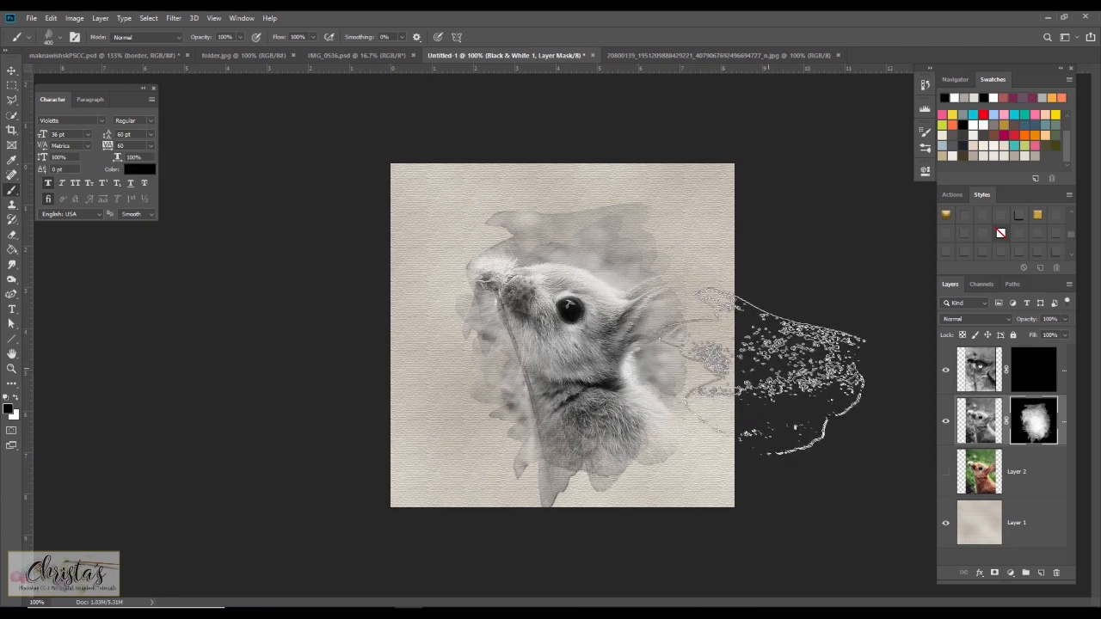
{"action": "key", "text": "bracketleft"}
{"action": "key", "text": "bracketleft"}
{"action": "key", "text": "bracketleft"}
{"action": "key", "text": "bracketleft"}
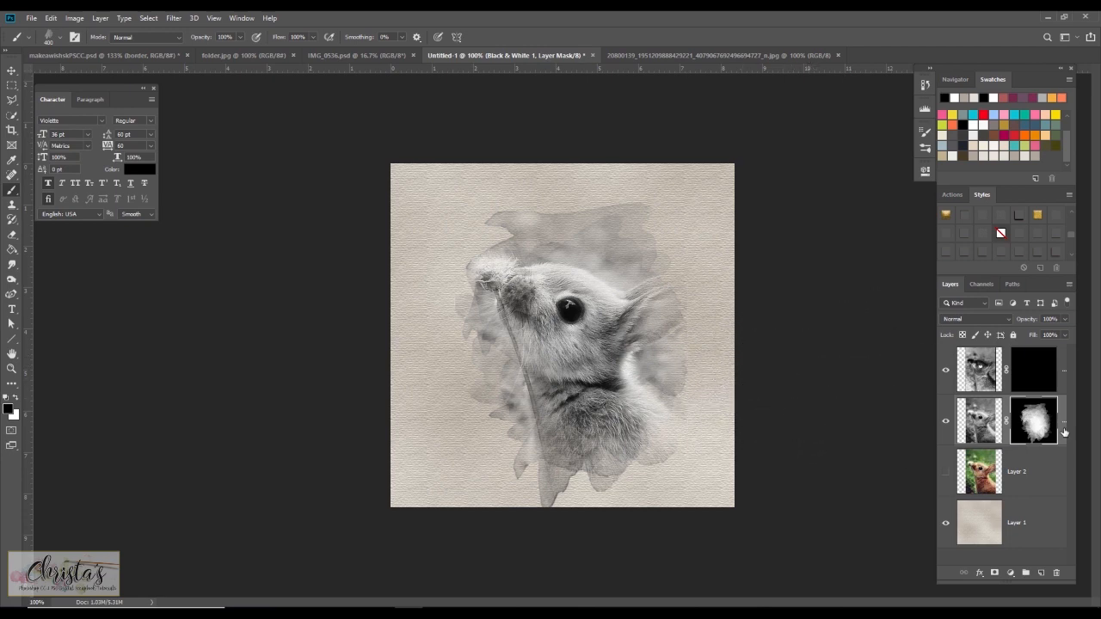
Paint white on the Black & White 1 copy layer mask to reveal the sketch lines over the rabbit.
{"action": "left_click", "coordinate": [1035, 371]}
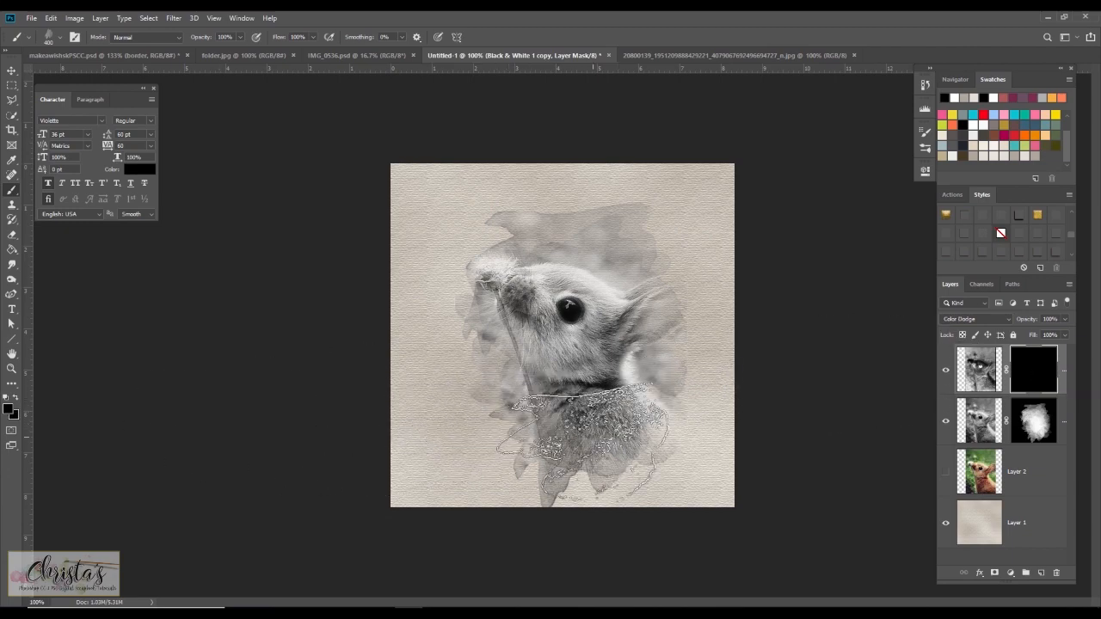
{"action": "key", "text": "x"}
{"action": "left_click_drag", "start_coordinate": [555, 434], "coordinate": [618, 424]}
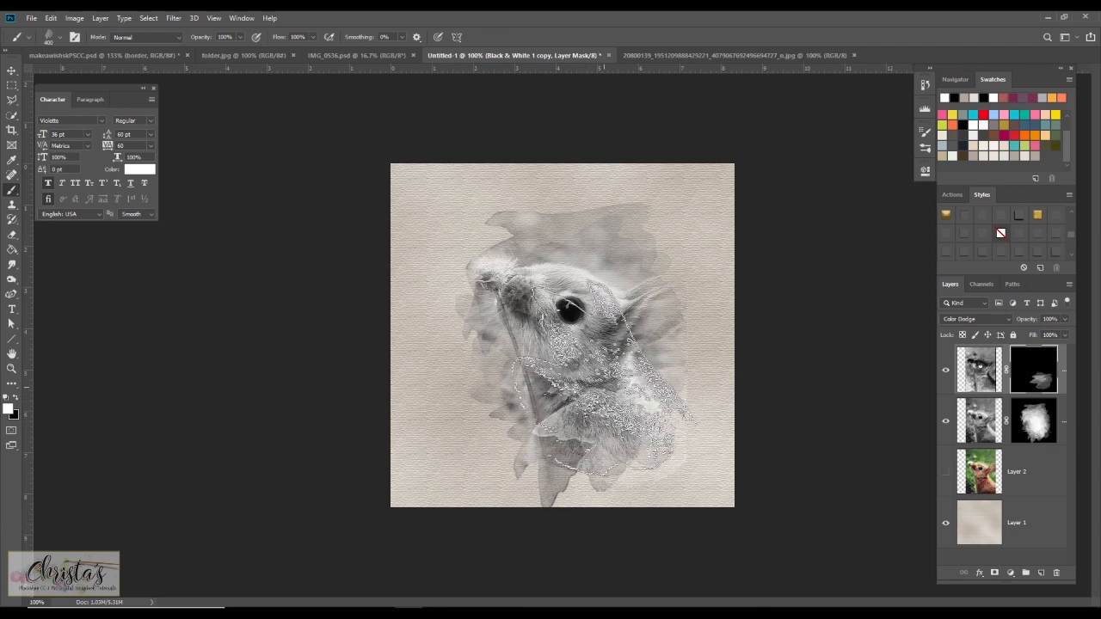
{"action": "mouse_move", "coordinate": [597, 376]}
{"action": "left_mouse_down"}
{"action": "mouse_move", "coordinate": [541, 379]}
{"action": "mouse_move", "coordinate": [522, 331]}
{"action": "mouse_move", "coordinate": [520, 275]}
{"action": "mouse_move", "coordinate": [578, 271]}
{"action": "mouse_move", "coordinate": [576, 258]}
{"action": "mouse_move", "coordinate": [605, 264]}
{"action": "mouse_move", "coordinate": [625, 301]}
{"action": "mouse_move", "coordinate": [551, 275]}
{"action": "mouse_move", "coordinate": [516, 287]}
{"action": "mouse_move", "coordinate": [535, 348]}
{"action": "left_mouse_up"}
{"action": "key", "text": "bracketright"}
{"action": "key", "text": "bracketright"}
{"action": "key", "text": "bracketright"}
{"action": "key", "text": "bracketright"}
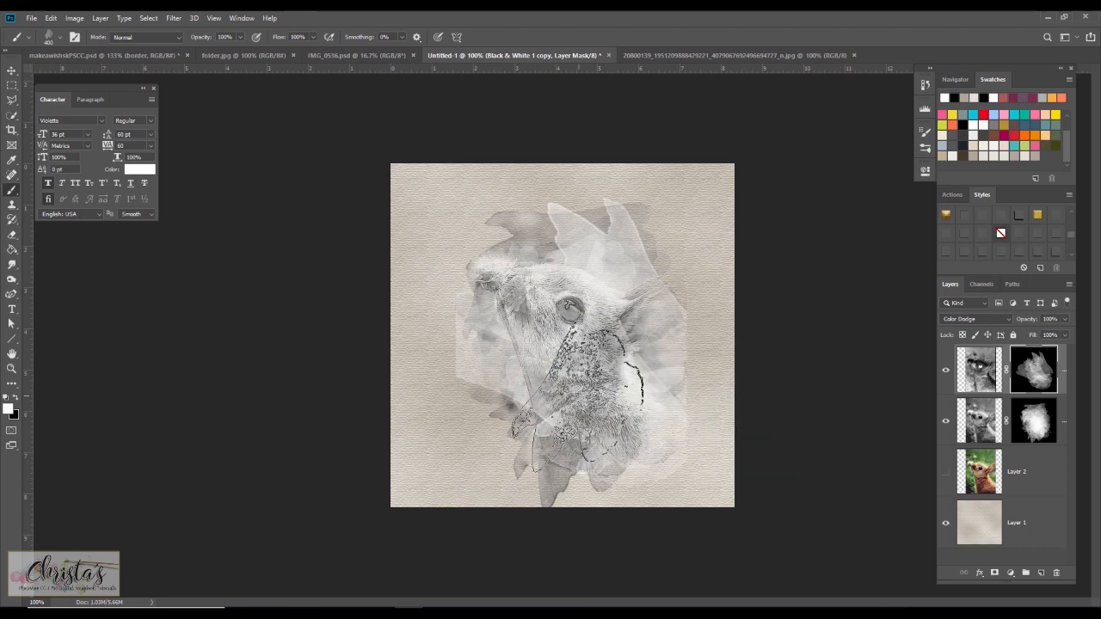
Paint black on the Black & White 1 copy mask to hide sketch lines around the rabbit's face.
{"action": "key", "text": "x"}
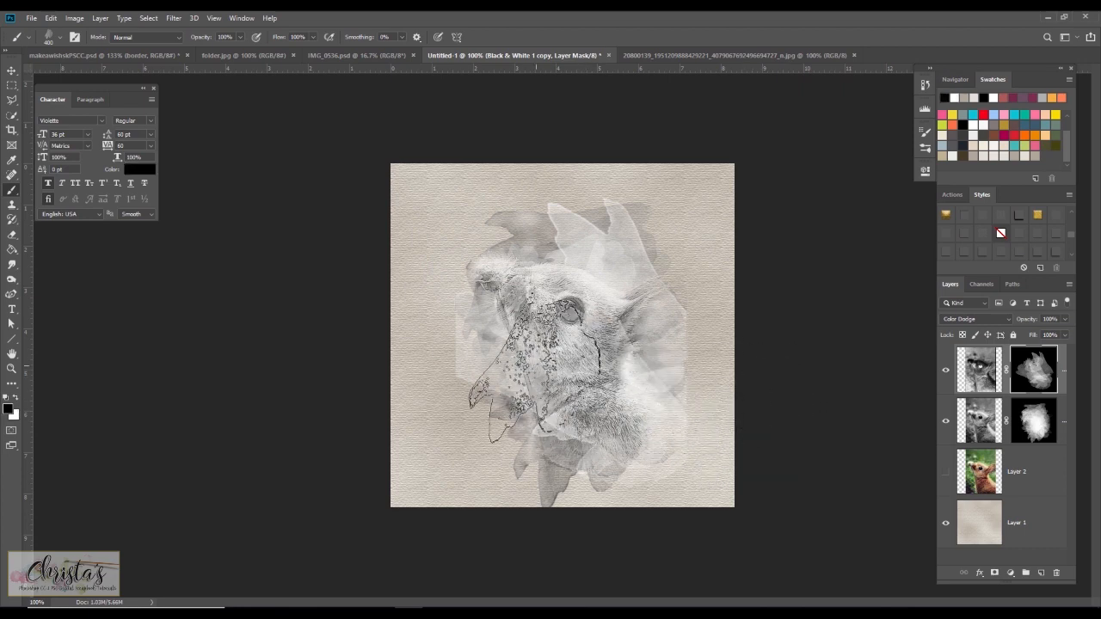
{"action": "left_click", "coordinate": [501, 333]}
{"action": "mouse_move", "coordinate": [501, 338]}
{"action": "left_mouse_down"}
{"action": "mouse_move", "coordinate": [489, 321]}
{"action": "mouse_move", "coordinate": [502, 319]}
{"action": "mouse_move", "coordinate": [491, 379]}
{"action": "left_mouse_up"}
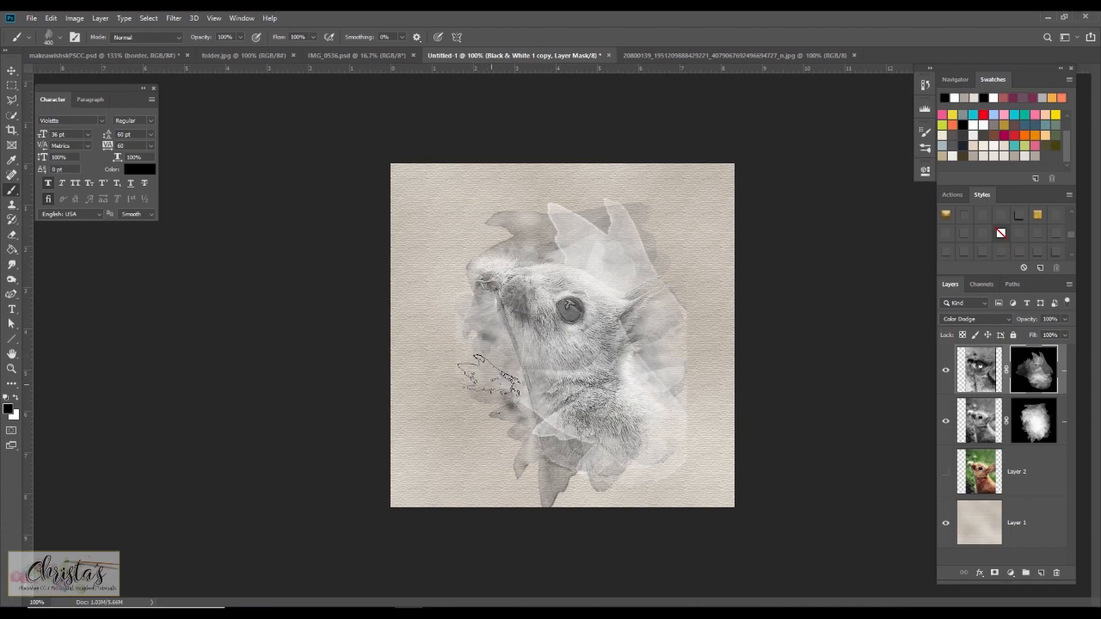
{"action": "mouse_move", "coordinate": [532, 256]}
{"action": "left_mouse_down"}
{"action": "mouse_move", "coordinate": [547, 239]}
{"action": "mouse_move", "coordinate": [607, 269]}
{"action": "left_mouse_up"}
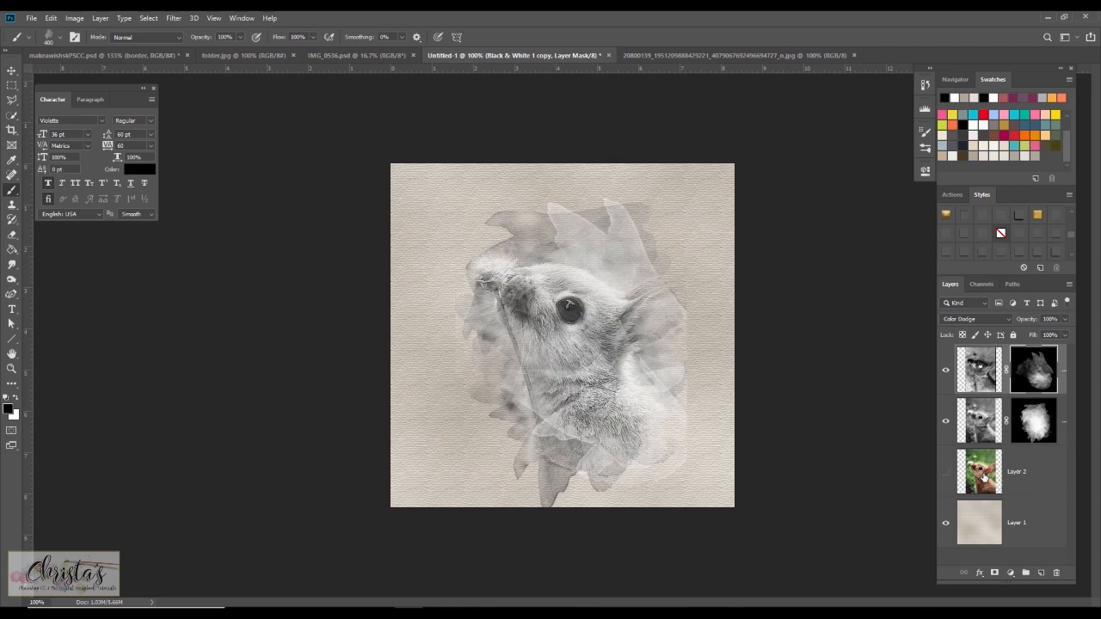
Duplicate Layer 2 and place the copy at the top of the layer stack.
{"action": "left_click_drag", "start_coordinate": [983, 476], "coordinate": [983, 353]}
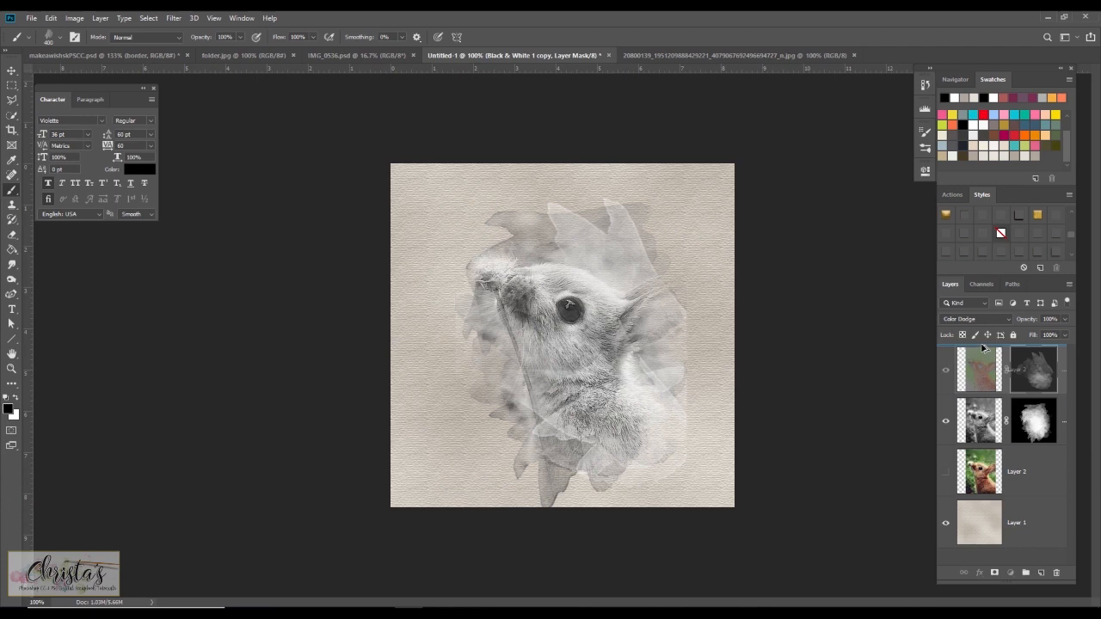
{"action": "left_click_drag", "start_coordinate": [983, 347], "coordinate": [983, 347]}
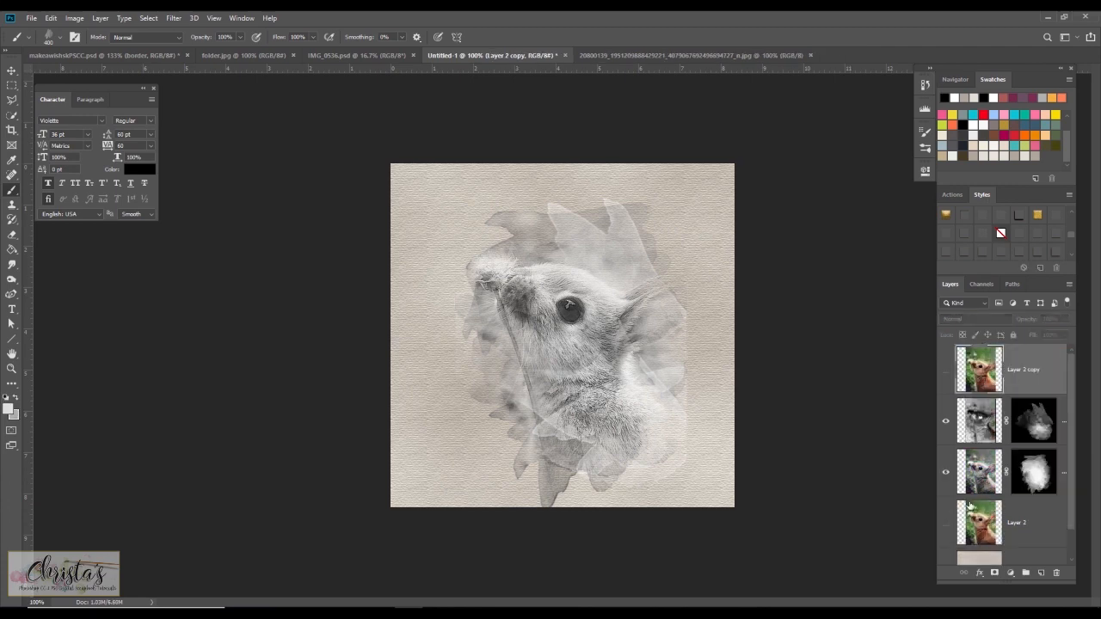
Show the Layer 2 copy and give it a black layer mask.
{"action": "left_click", "coordinate": [946, 371]}
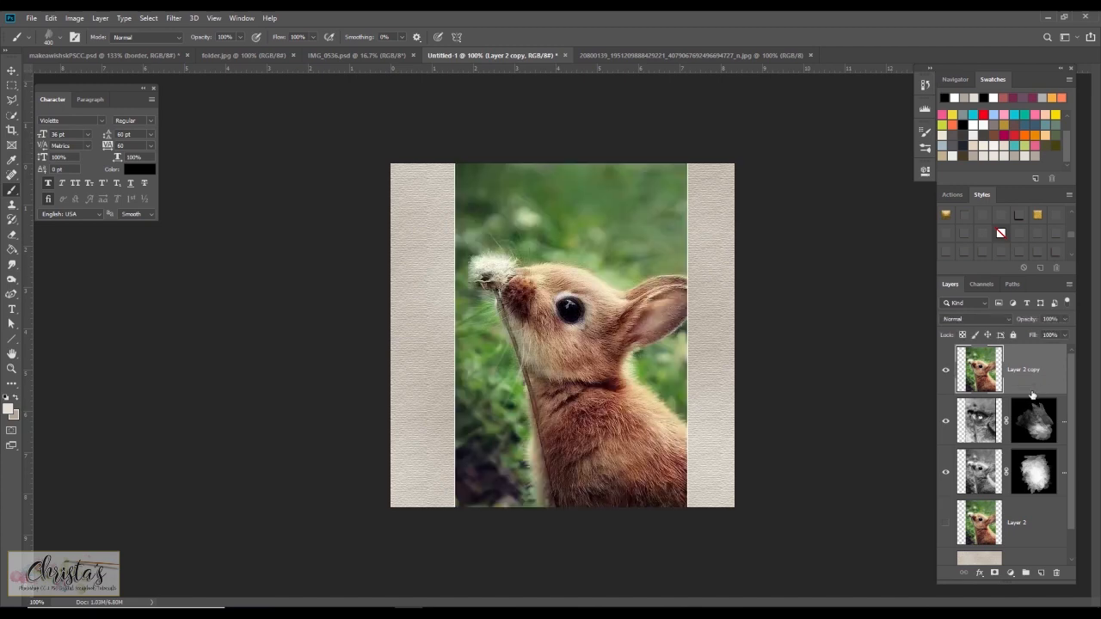
{"action": "left_click", "coordinate": [995, 575], "text": "alt"}
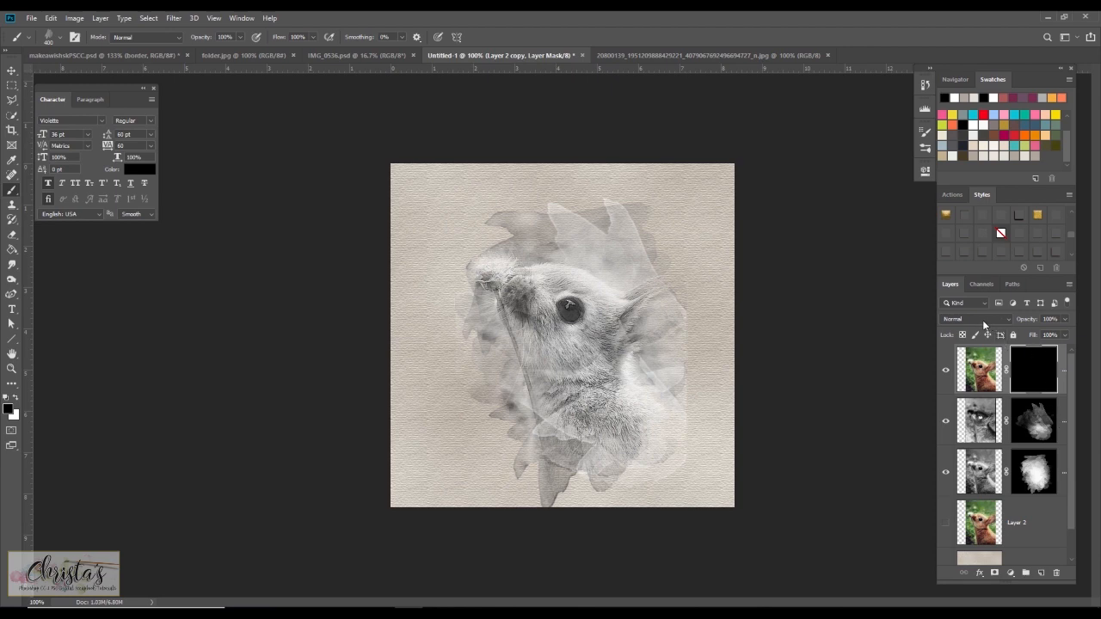
Choose the Brush Tool and pick the 493 px brush from the Mcbad - watercolor brush set.
{"action": "right_click", "coordinate": [17, 193]}
{"action": "left_click", "coordinate": [45, 190]}
{"action": "left_click", "coordinate": [60, 39]}
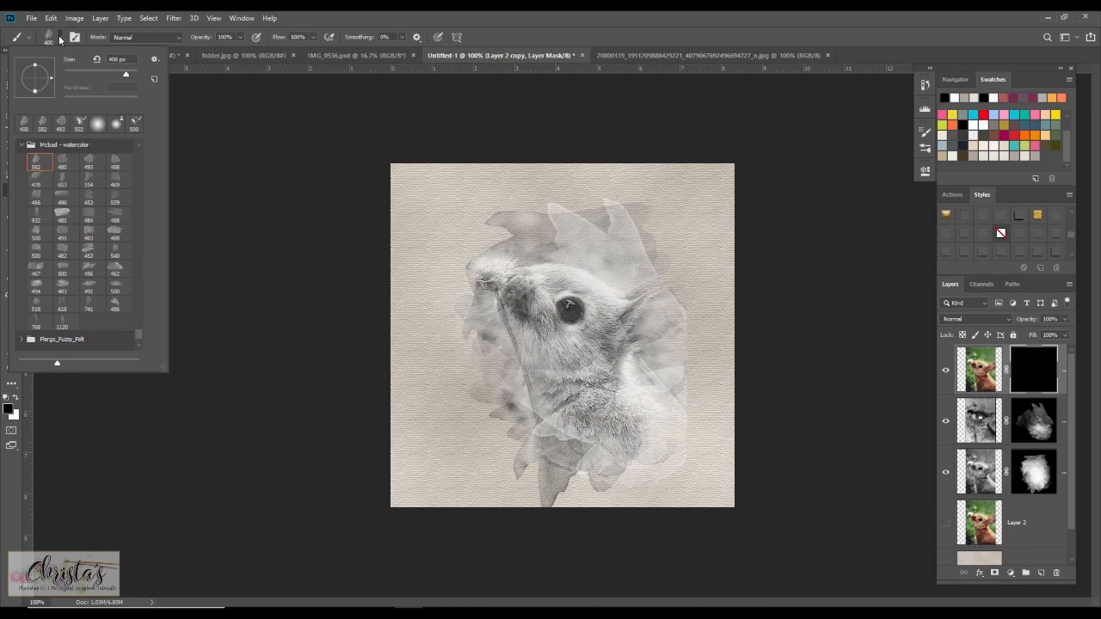
{"action": "left_click", "coordinate": [87, 159]}
Enable Shape Dynamics for the brush with 80% size jitter and 35% angle jitter.
{"action": "left_click", "coordinate": [74, 37]}
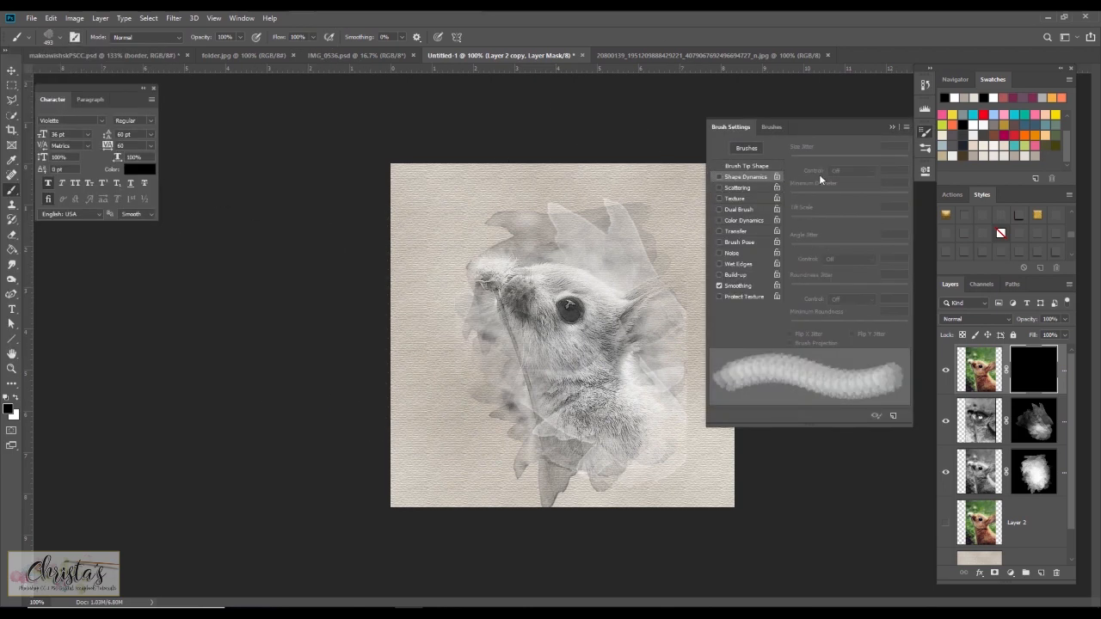
{"action": "left_click", "coordinate": [742, 177]}
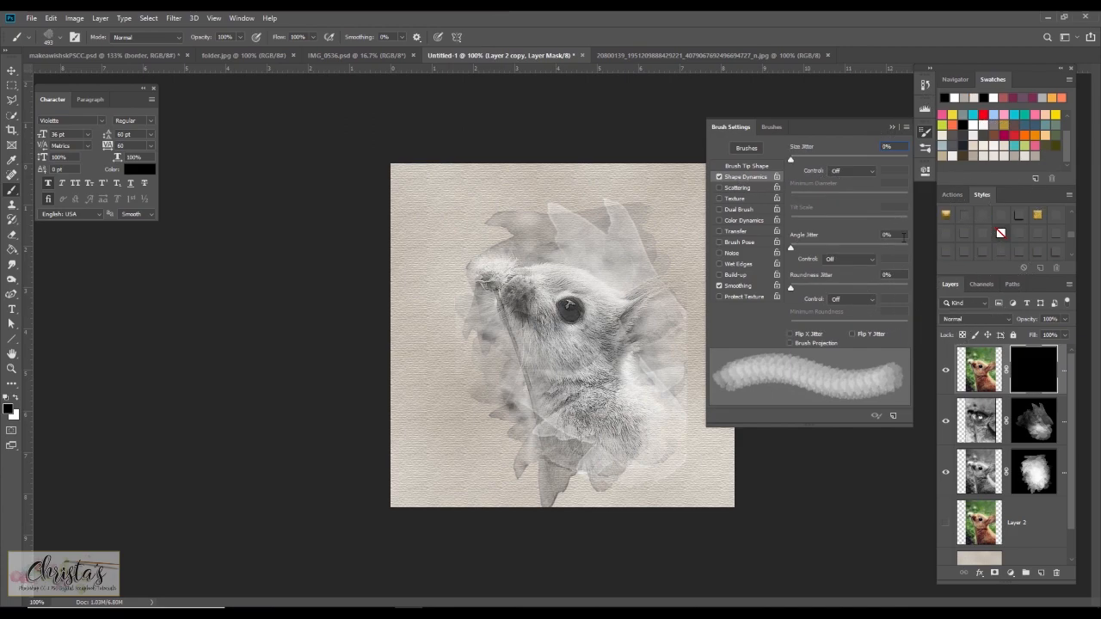
{"action": "type", "text": "80"}
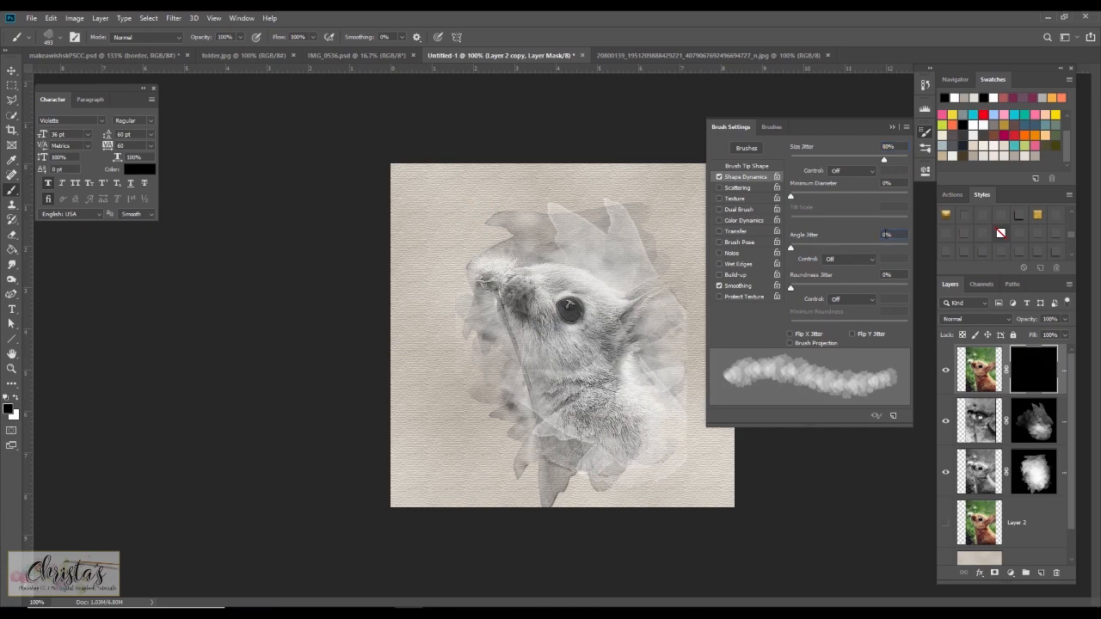
{"action": "type", "text": "35"}
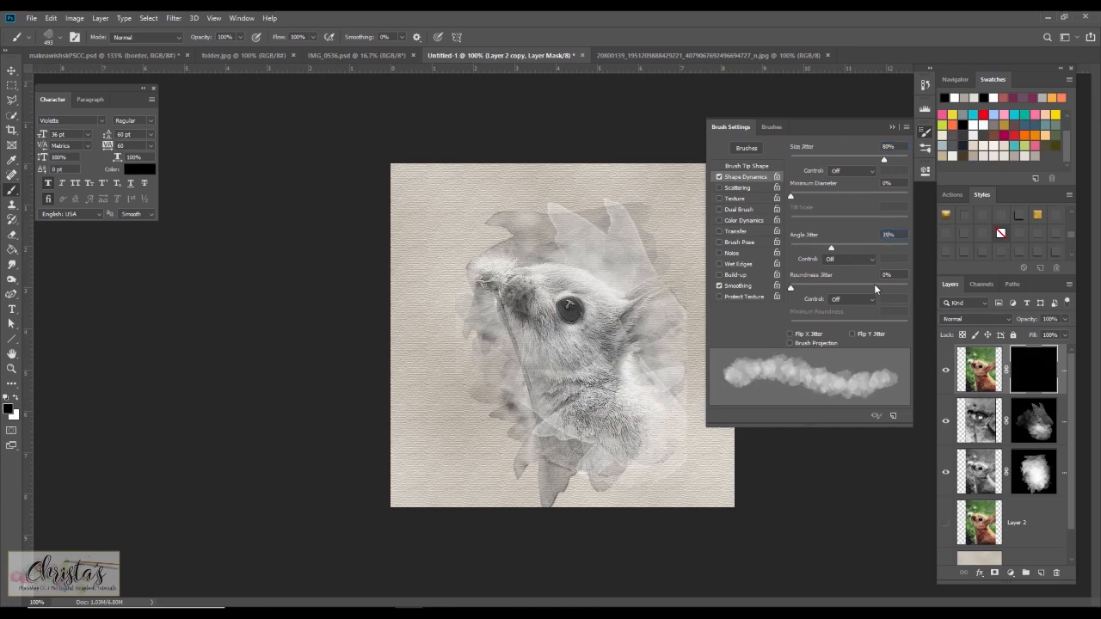
{"action": "left_click", "coordinate": [891, 127]}
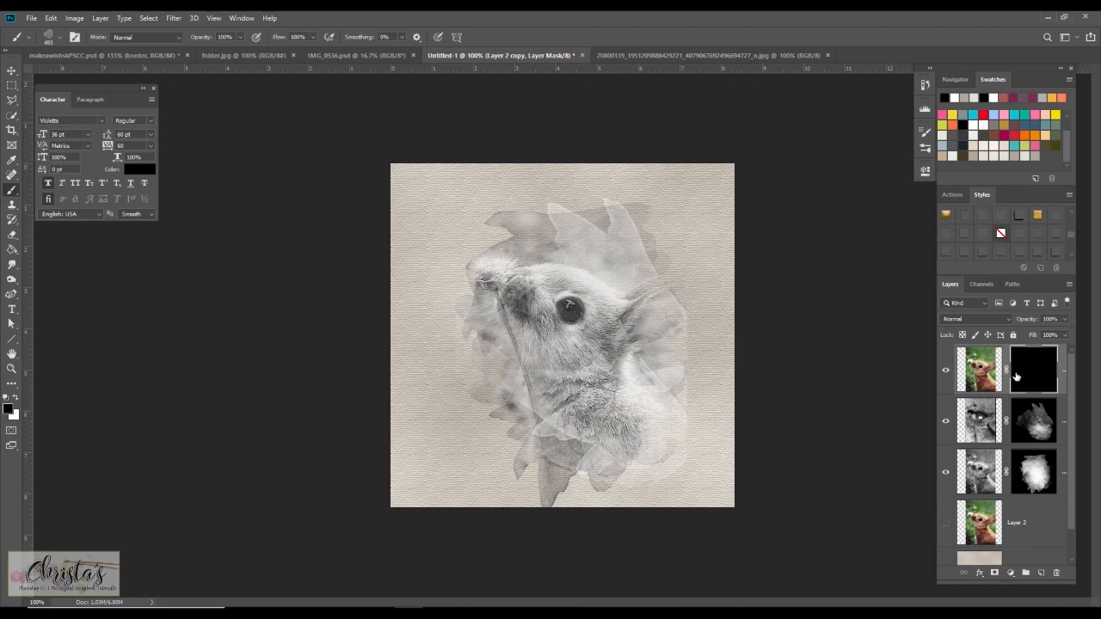
Paint white on the Layer 2 copy mask to reveal the color photo over the rabbit's head.
{"action": "key", "text": "x"}
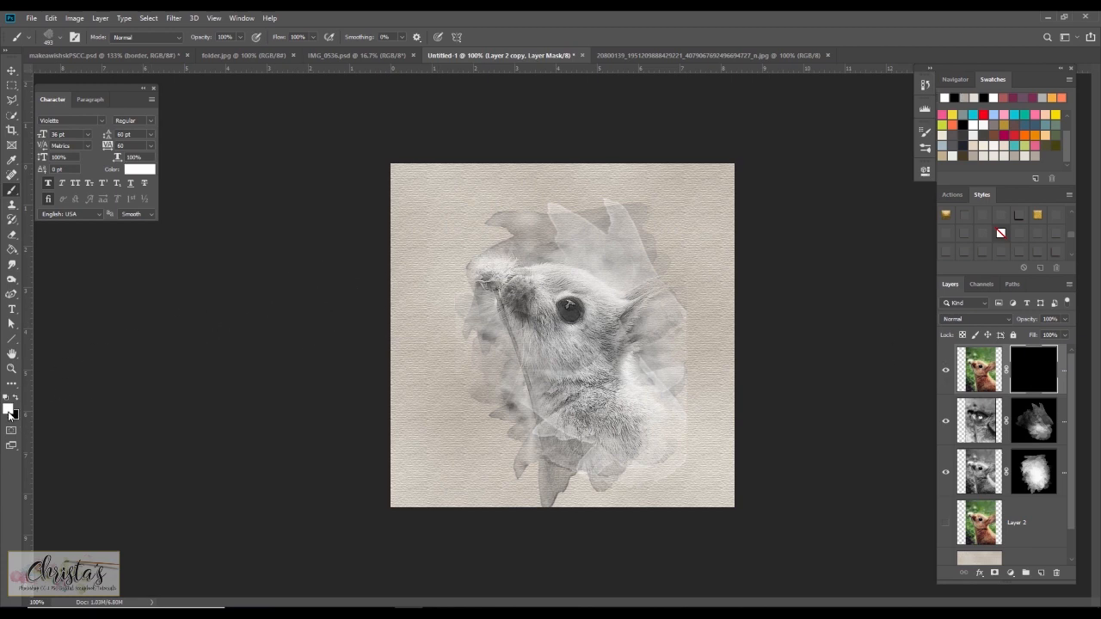
{"action": "left_click", "coordinate": [603, 284]}
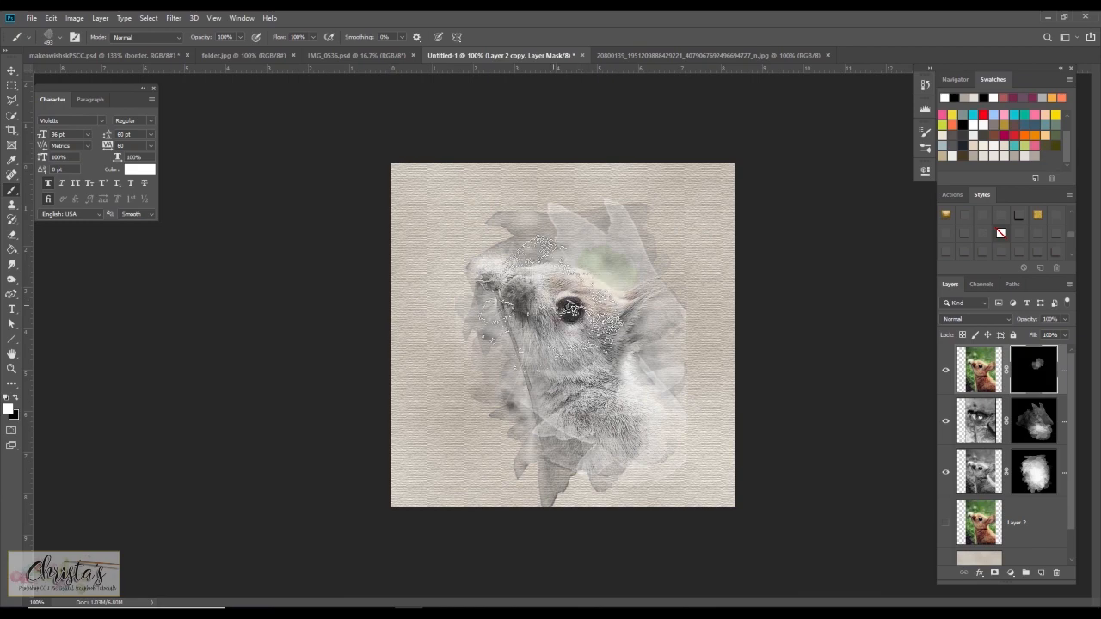
{"action": "mouse_move", "coordinate": [551, 293]}
{"action": "left_mouse_down"}
{"action": "mouse_move", "coordinate": [492, 260]}
{"action": "mouse_move", "coordinate": [506, 255]}
{"action": "mouse_move", "coordinate": [516, 297]}
{"action": "mouse_move", "coordinate": [540, 301]}
{"action": "mouse_move", "coordinate": [550, 318]}
{"action": "mouse_move", "coordinate": [574, 307]}
{"action": "mouse_move", "coordinate": [593, 336]}
{"action": "mouse_move", "coordinate": [550, 348]}
{"action": "mouse_move", "coordinate": [520, 383]}
{"action": "mouse_move", "coordinate": [627, 383]}
{"action": "mouse_move", "coordinate": [607, 284]}
{"action": "mouse_move", "coordinate": [722, 322]}
{"action": "mouse_move", "coordinate": [559, 288]}
{"action": "mouse_move", "coordinate": [546, 297]}
{"action": "mouse_move", "coordinate": [612, 347]}
{"action": "mouse_move", "coordinate": [464, 312]}
{"action": "mouse_move", "coordinate": [582, 395]}
{"action": "mouse_move", "coordinate": [559, 370]}
{"action": "left_mouse_up"}
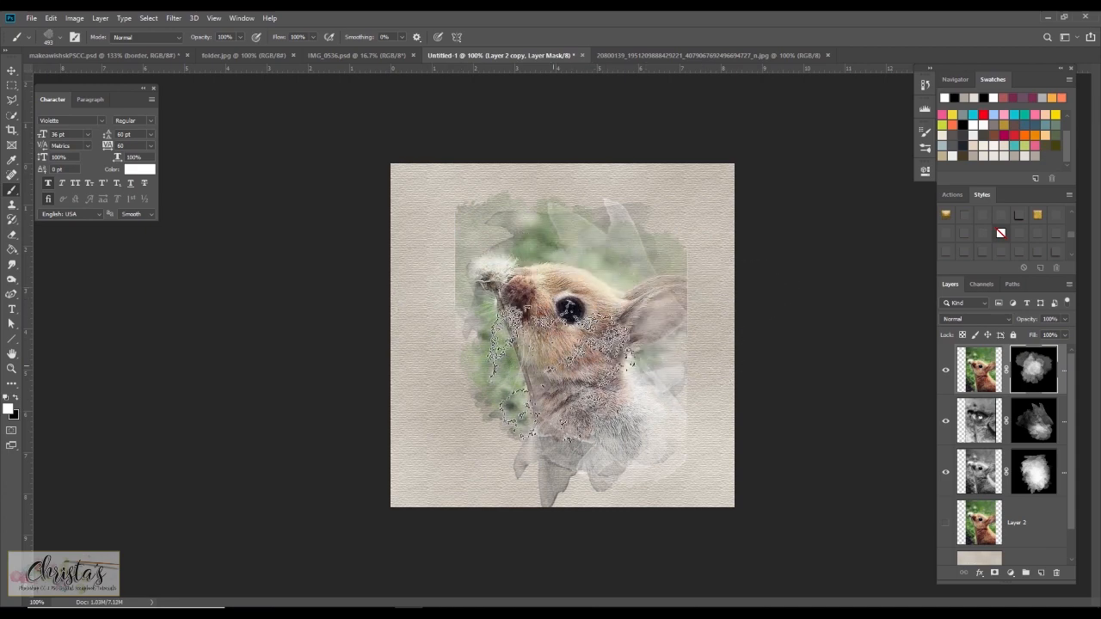
Switch to a soft round brush and shrink it to about 250 px.
{"action": "right_click", "coordinate": [12, 190]}
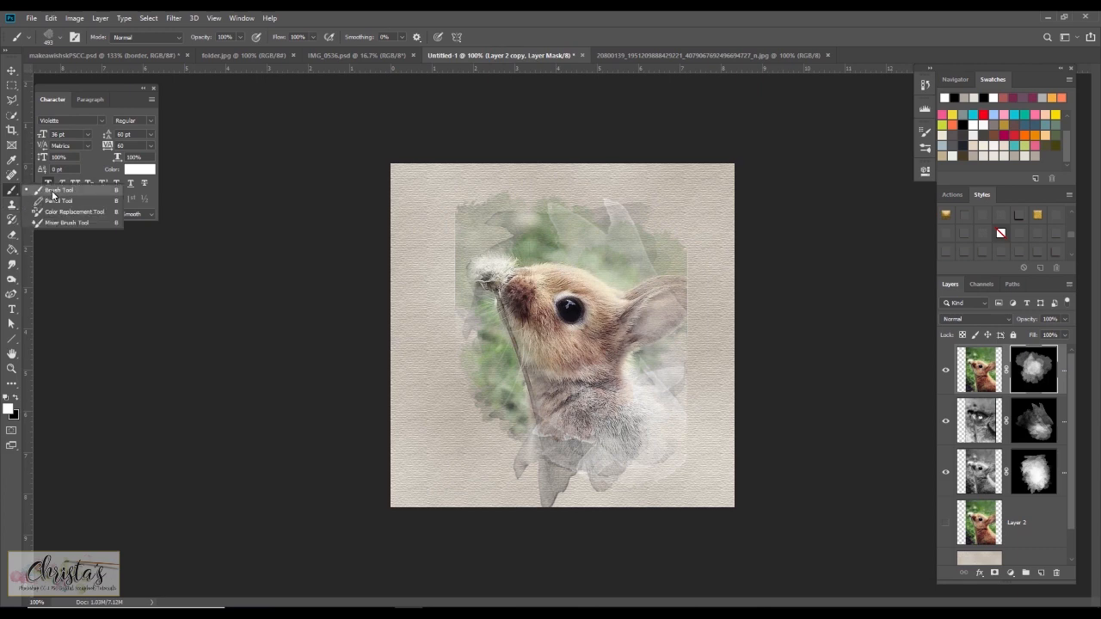
{"action": "left_click", "coordinate": [53, 191]}
{"action": "left_click", "coordinate": [59, 37]}
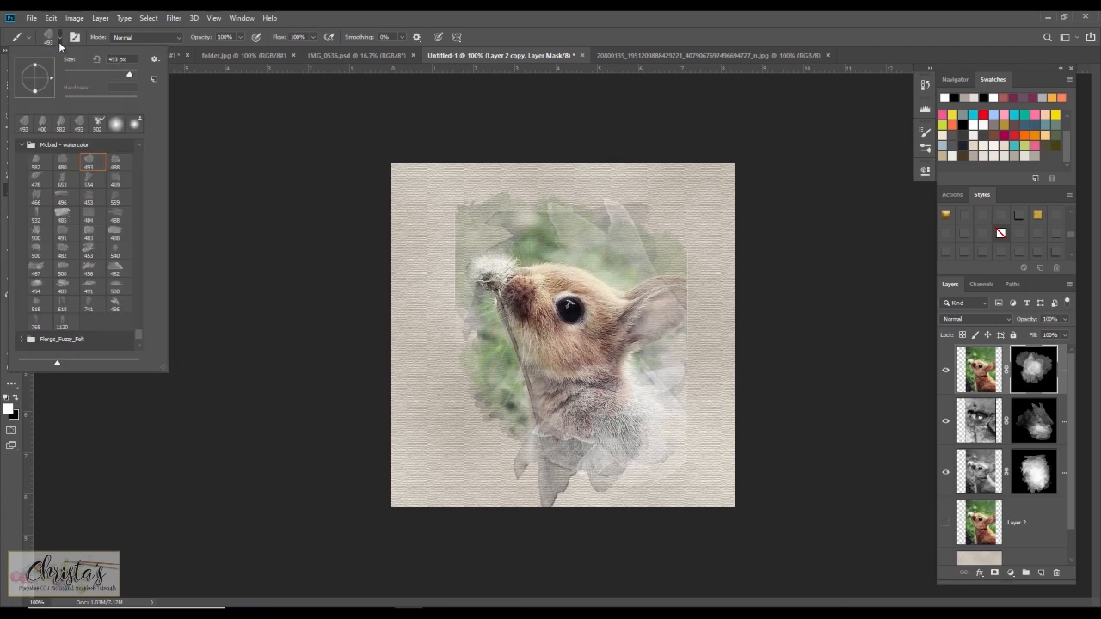
{"action": "left_click", "coordinate": [115, 126]}
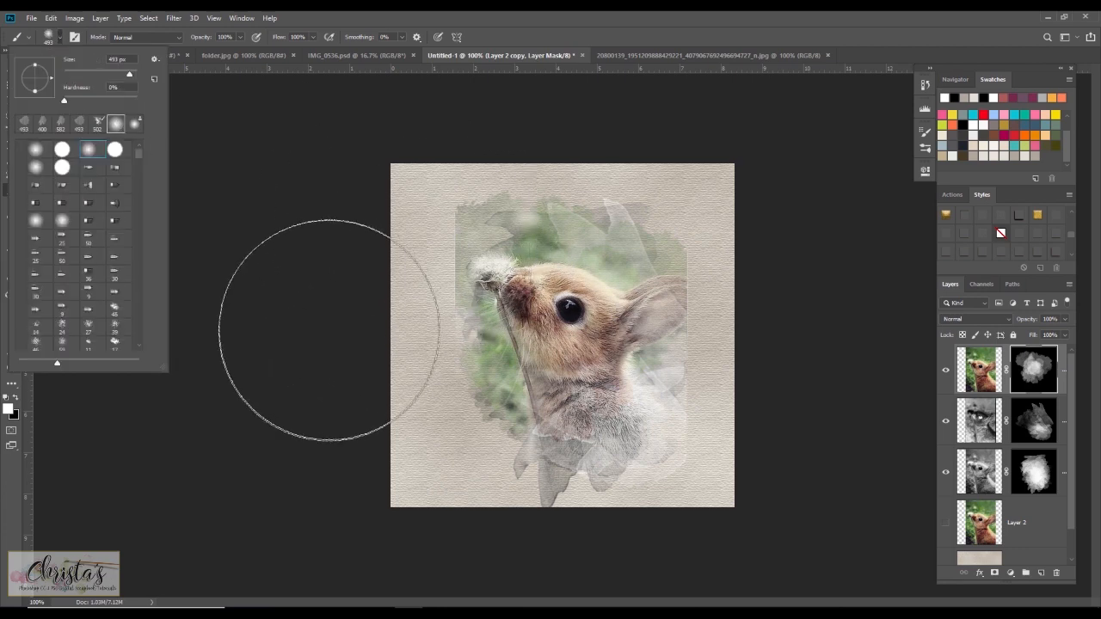
{"action": "left_click", "coordinate": [272, 218]}
{"action": "key", "text": "bracketleft"}
{"action": "key", "text": "bracketleft"}
{"action": "key", "text": "bracketleft"}
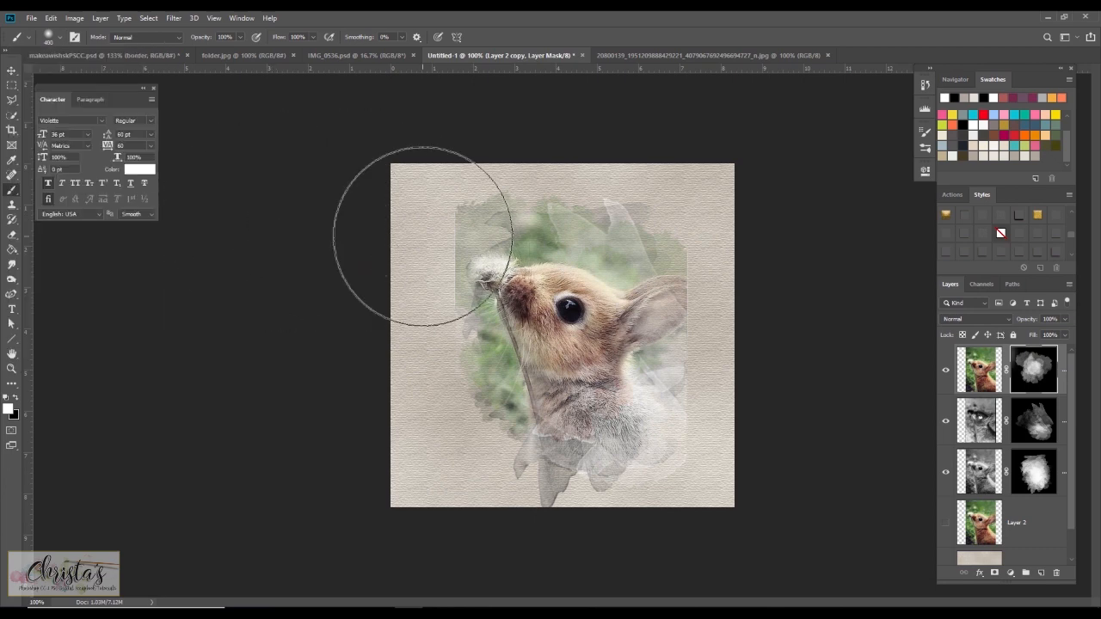
Paint white near the mask's upper left corner, then undo that stroke.
{"action": "mouse_move", "coordinate": [430, 231]}
{"action": "left_mouse_down"}
{"action": "mouse_move", "coordinate": [430, 185]}
{"action": "mouse_move", "coordinate": [418, 216]}
{"action": "left_mouse_up"}
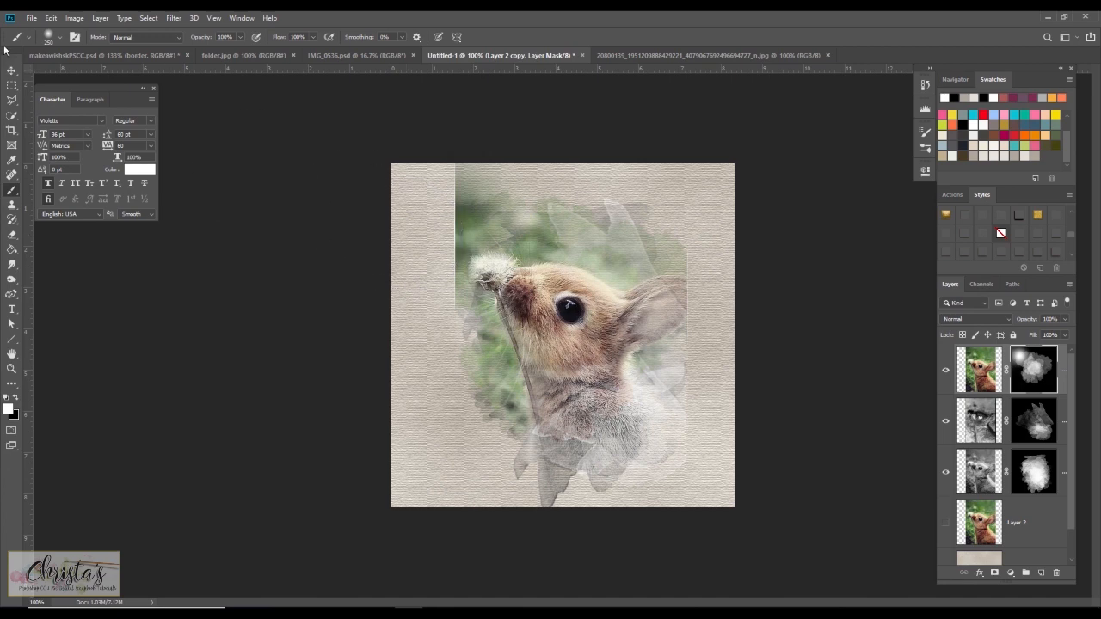
{"action": "left_click", "coordinate": [50, 17]}
{"action": "left_click", "coordinate": [51, 30]}
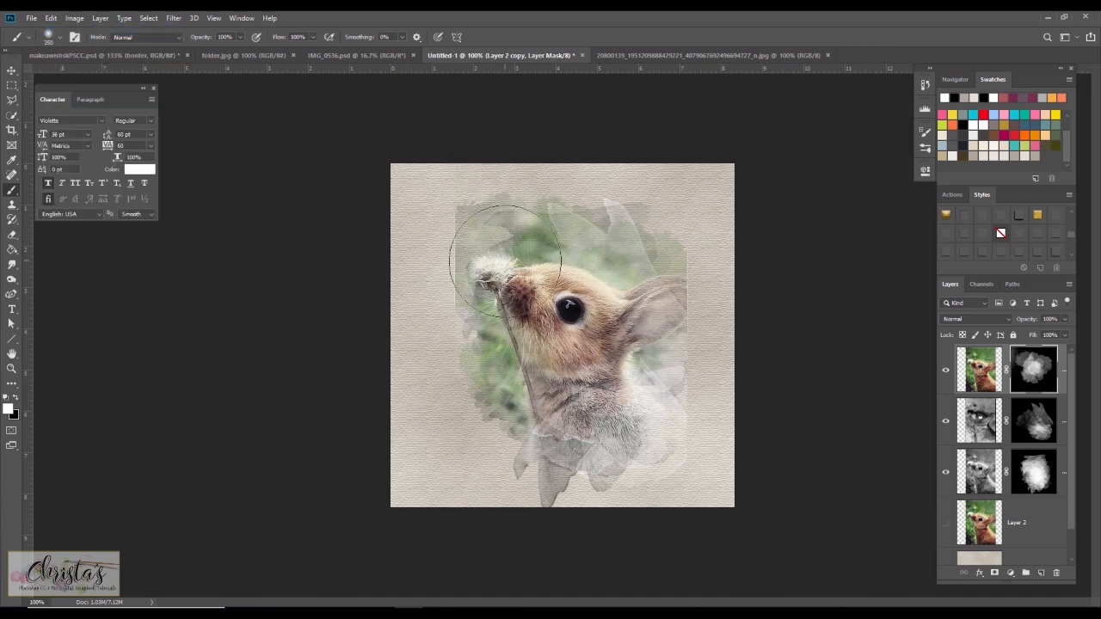
Refine the Layer 2 copy mask, painting black at the upper left and alternating white and black over the rabbit's chest.
{"action": "key", "text": "x"}
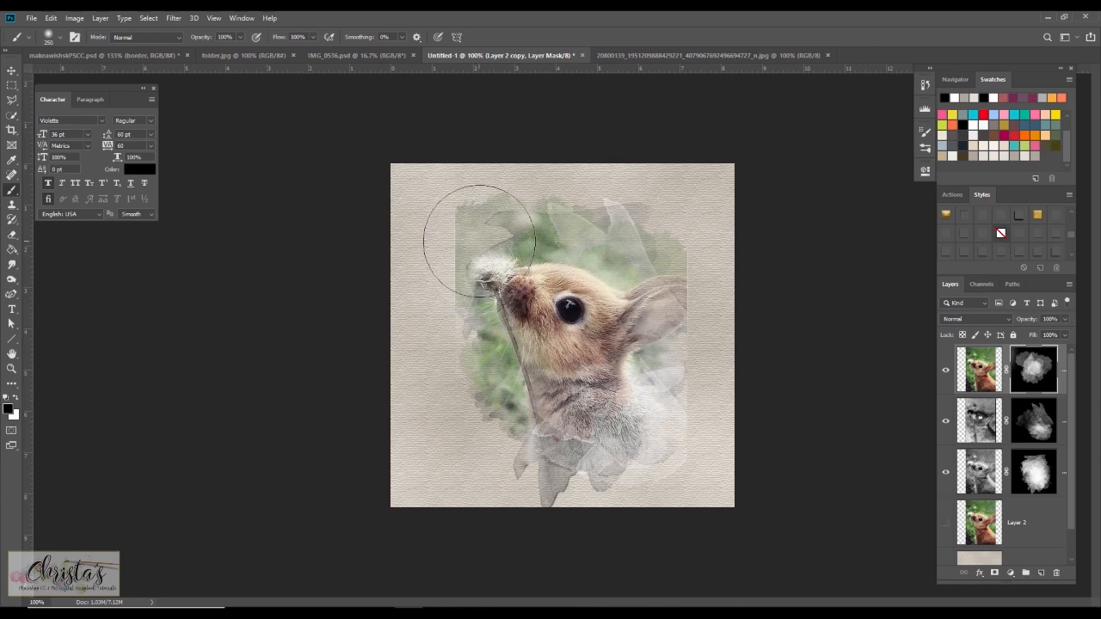
{"action": "left_click", "coordinate": [469, 228]}
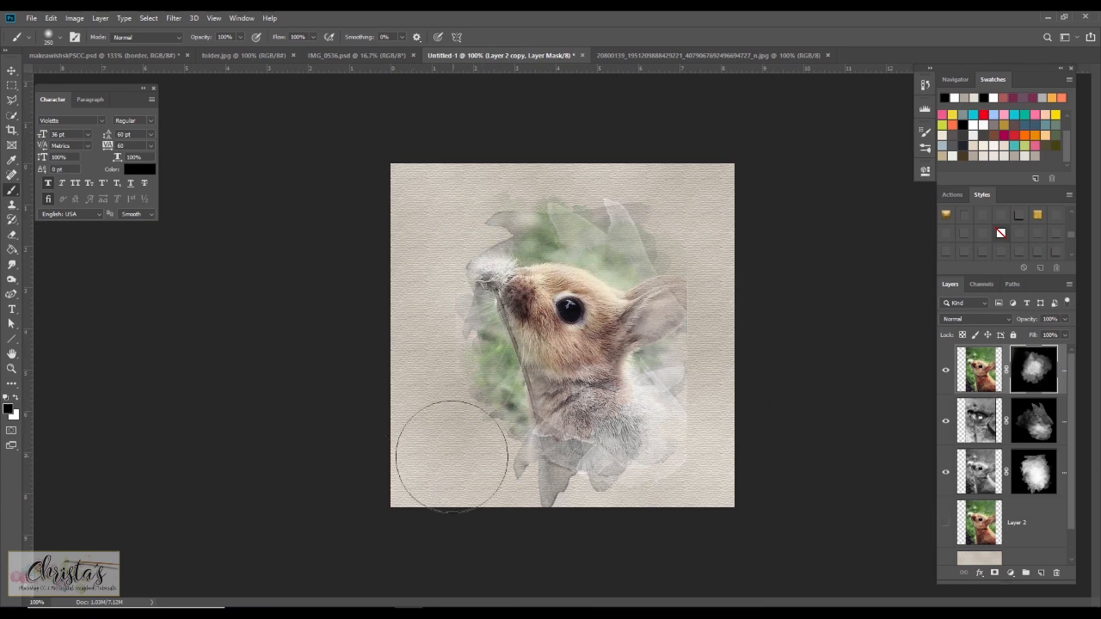
{"action": "key", "text": "x"}
{"action": "mouse_move", "coordinate": [544, 426]}
{"action": "left_mouse_down"}
{"action": "mouse_move", "coordinate": [504, 429]}
{"action": "mouse_move", "coordinate": [533, 382]}
{"action": "left_mouse_up"}
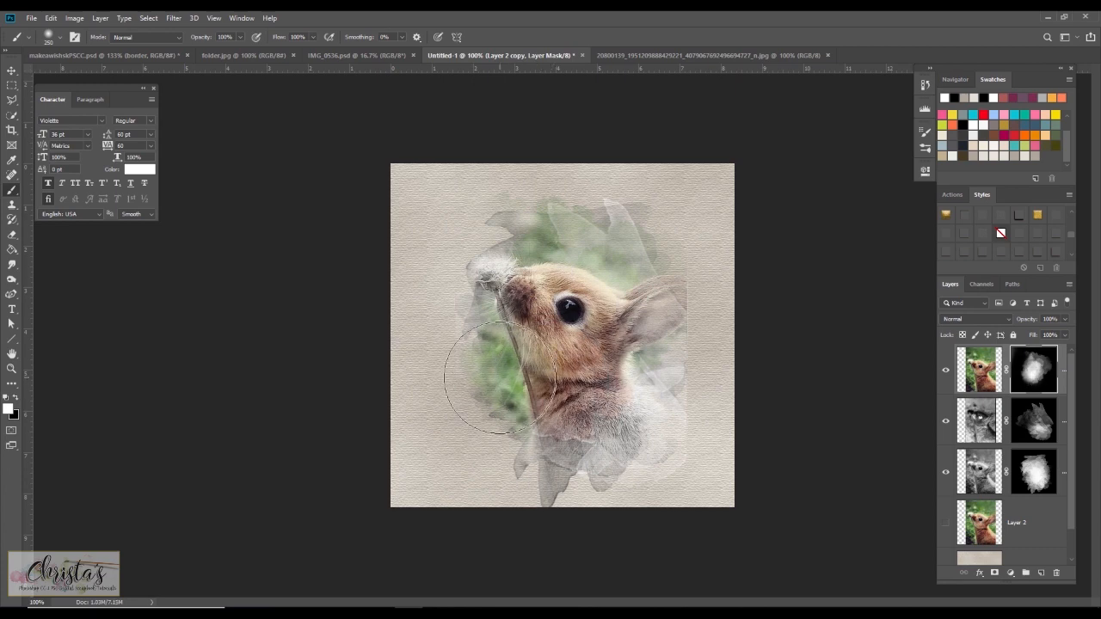
{"action": "key", "text": "x"}
{"action": "left_click", "coordinate": [546, 379]}
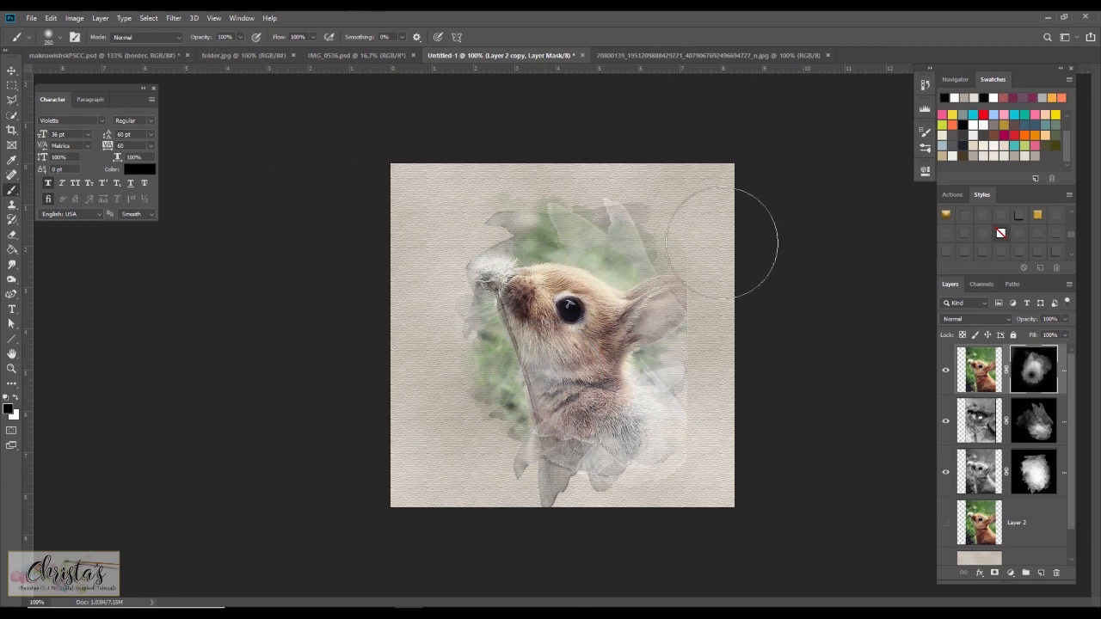
Lower the brush opacity to 40% and paint white lightly over the rabbit's chest on the mask.
{"action": "left_click", "coordinate": [241, 37]}
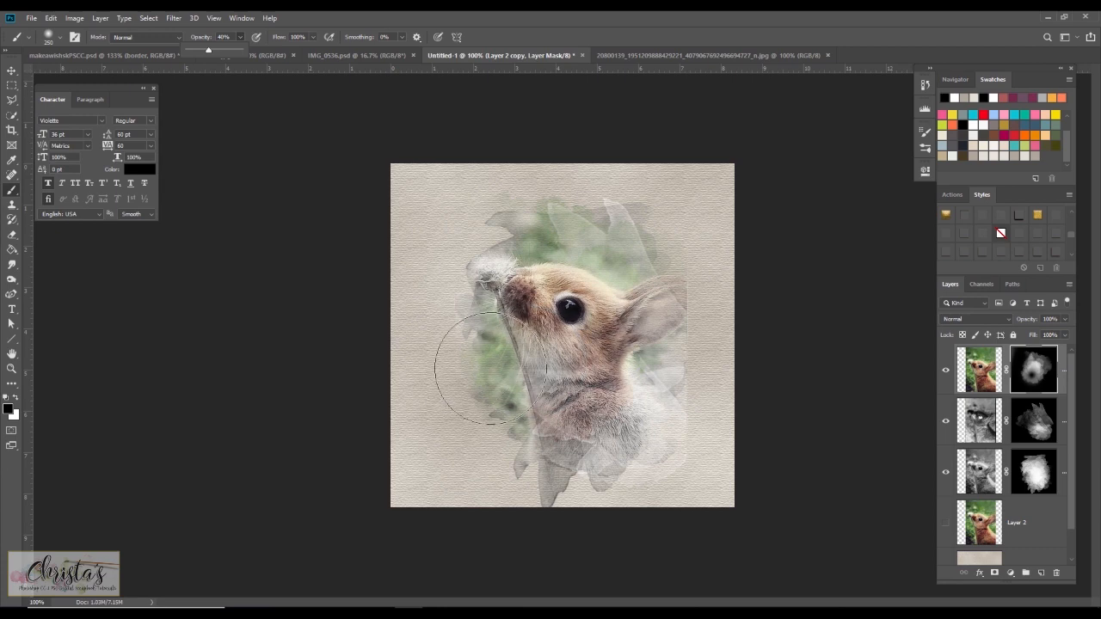
{"action": "key", "text": "x"}
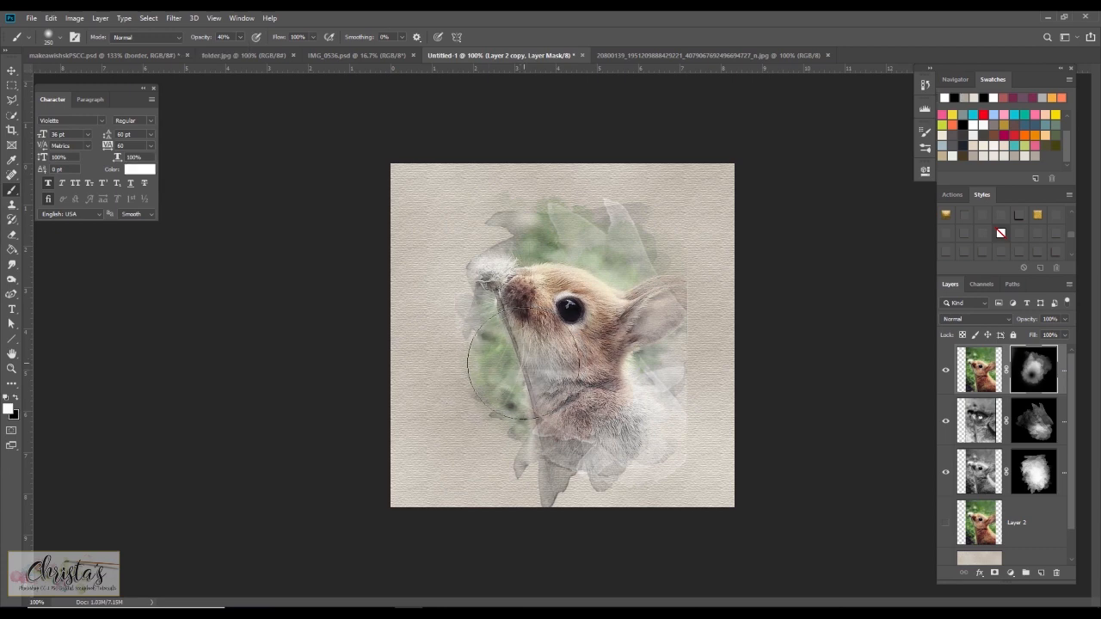
{"action": "left_click", "coordinate": [514, 368]}
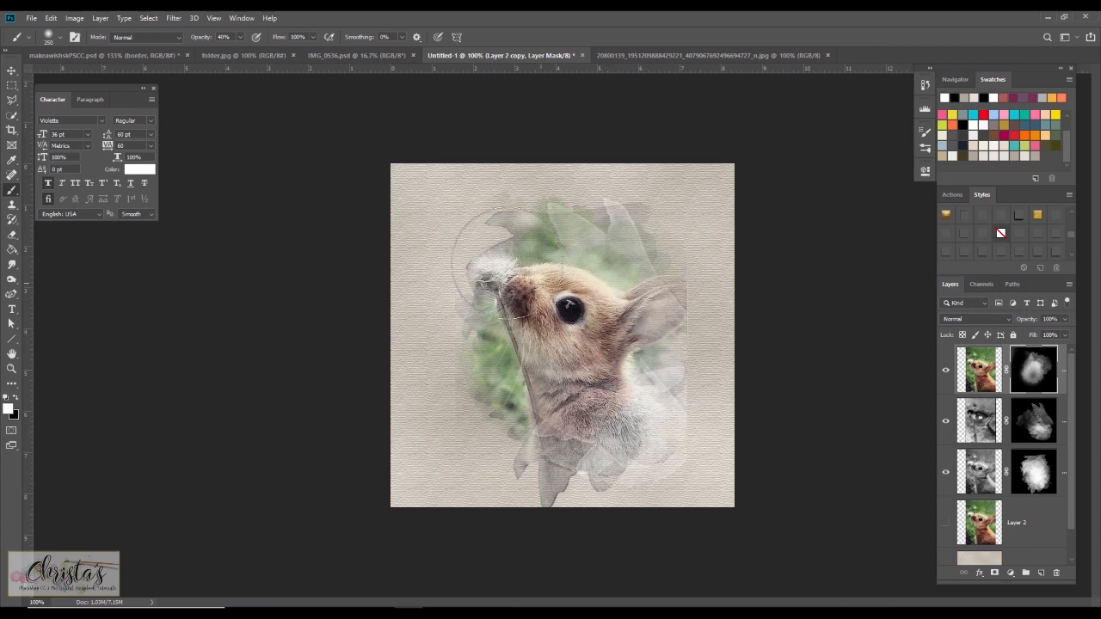
Browse the other open documents and examine the layers of the finished Make A Wish example.
{"action": "left_click", "coordinate": [11, 69]}
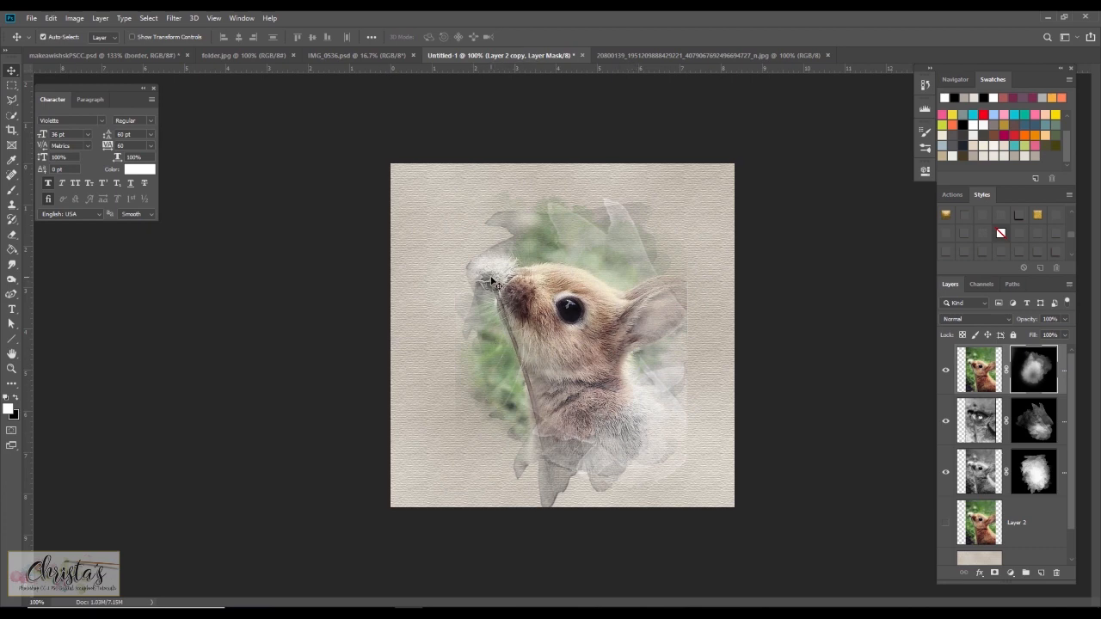
{"action": "left_click", "coordinate": [223, 56]}
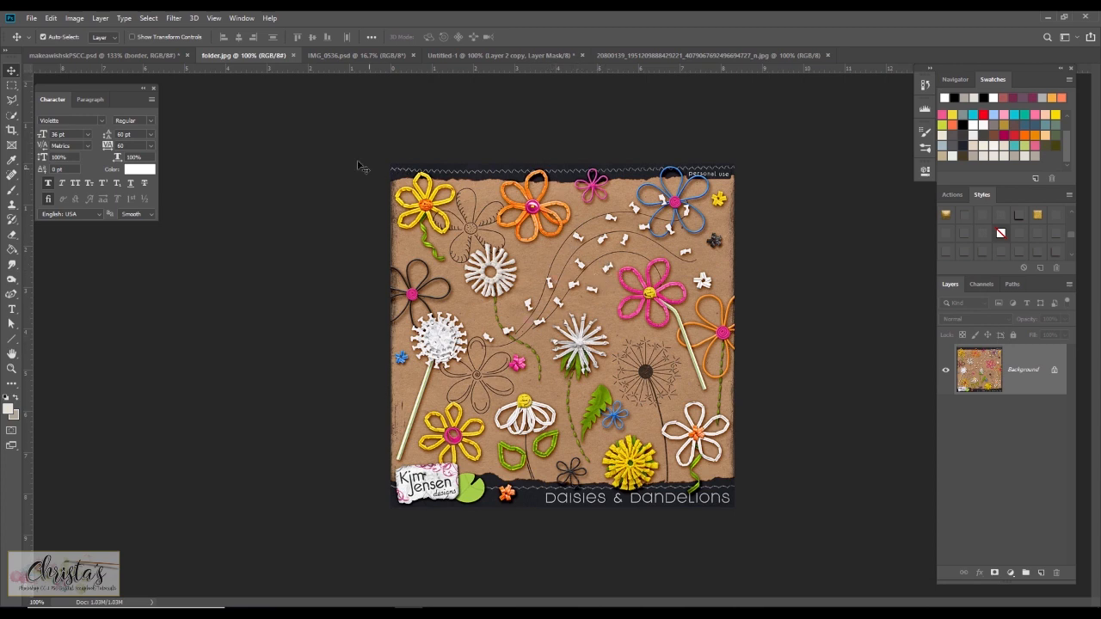
{"action": "left_click", "coordinate": [466, 55]}
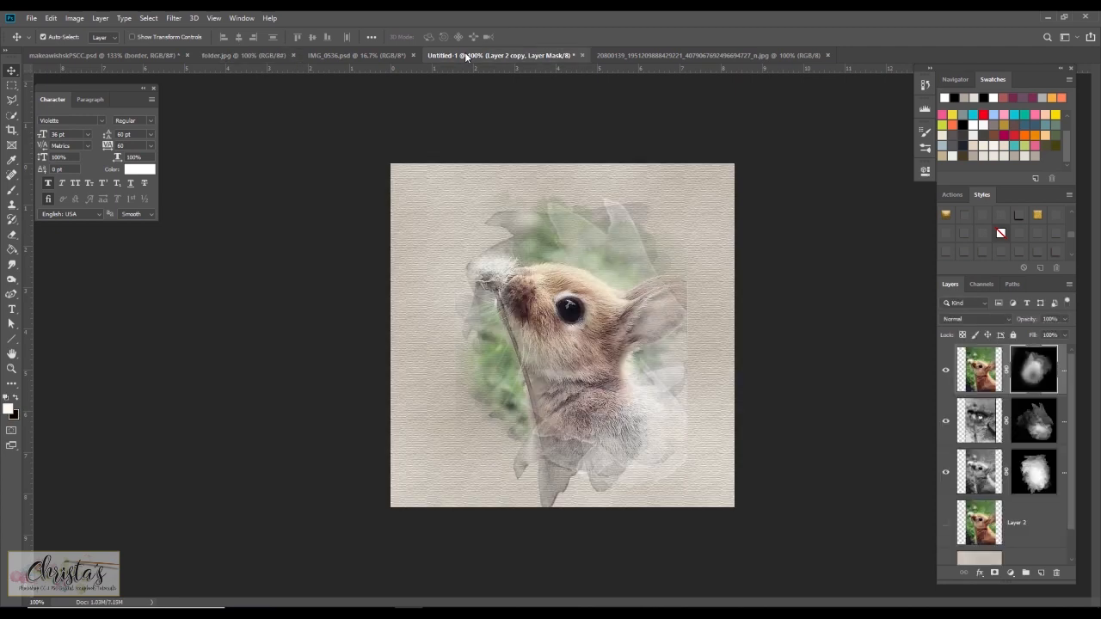
{"action": "left_click", "coordinate": [350, 56]}
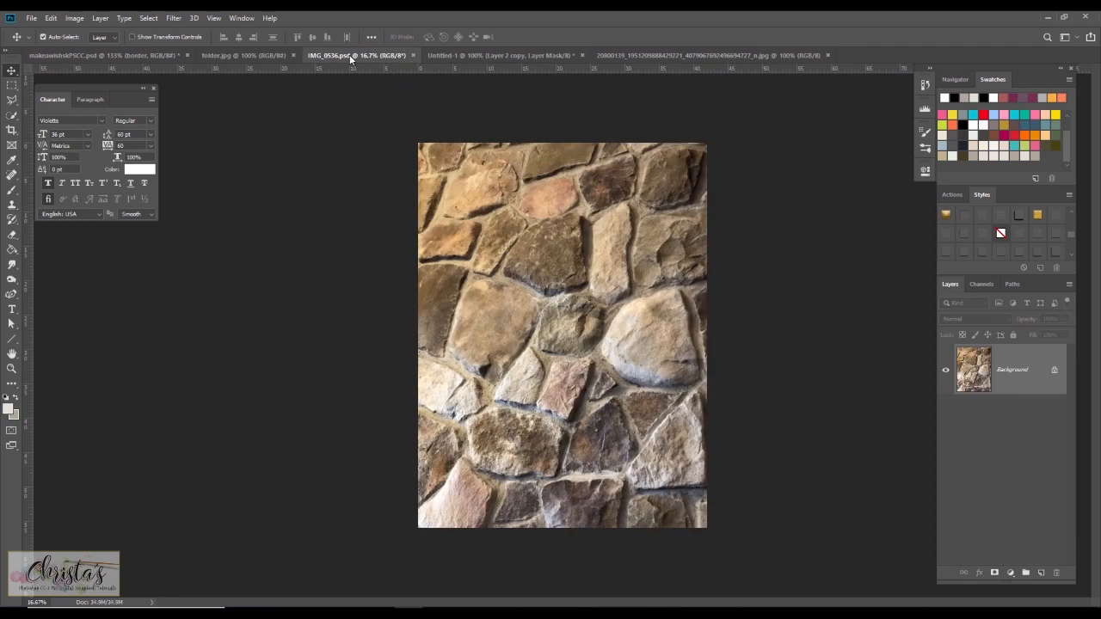
{"action": "left_click", "coordinate": [626, 55]}
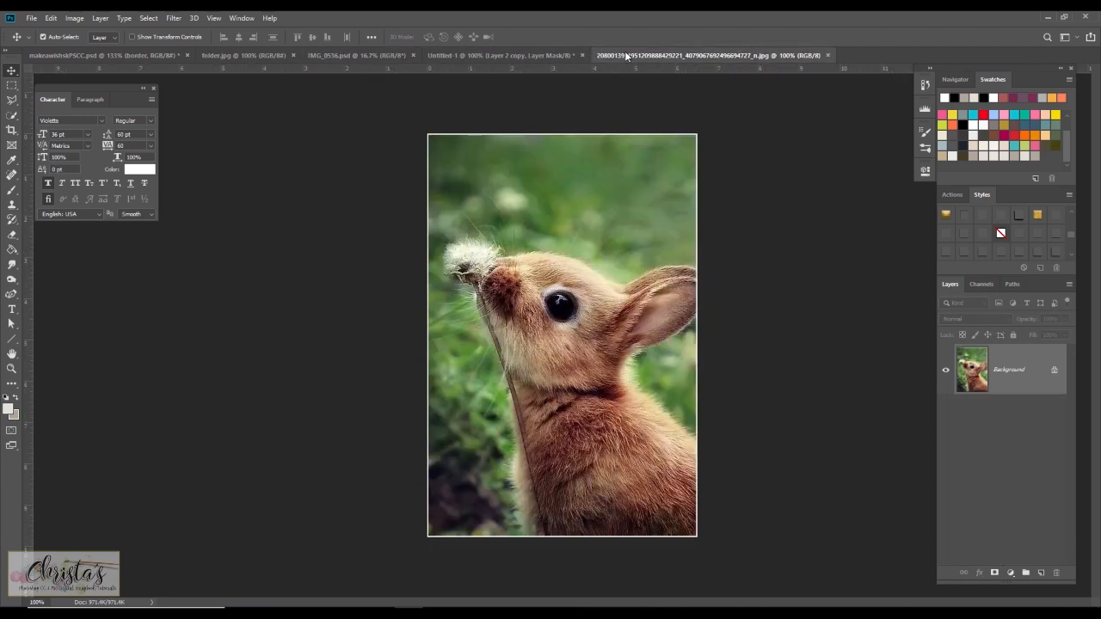
{"action": "left_click", "coordinate": [139, 55]}
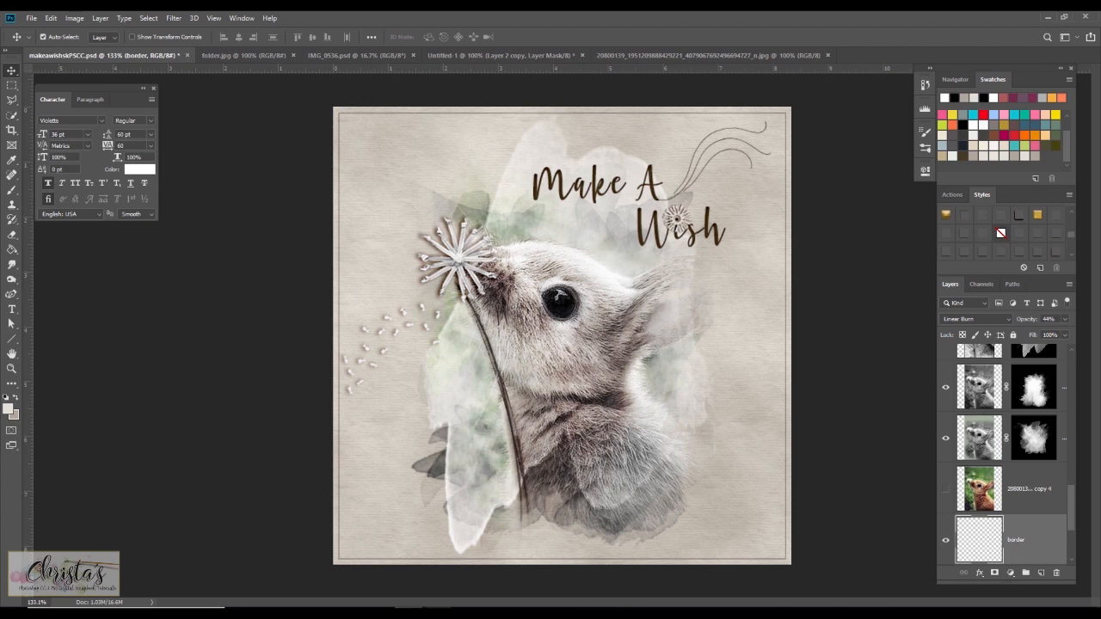
{"action": "mouse_move", "coordinate": [437, 613]}
{"action": "scroll", "coordinate": [1012, 415], "scroll_direction": "up", "scroll_amount": 2}
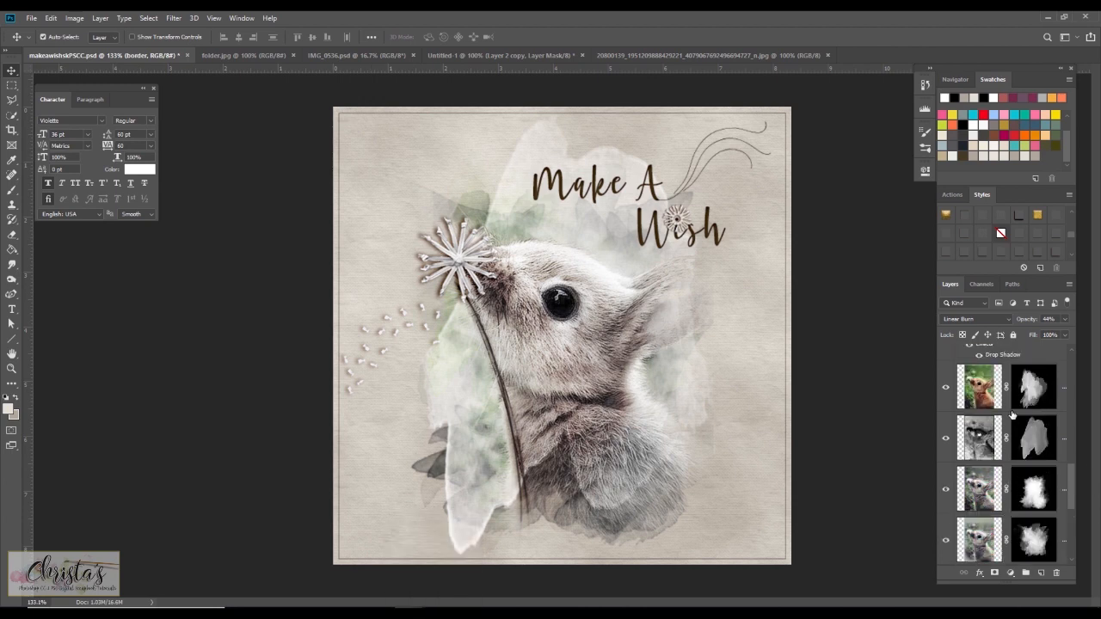
{"action": "scroll", "coordinate": [1013, 415], "scroll_direction": "down", "scroll_amount": 3}
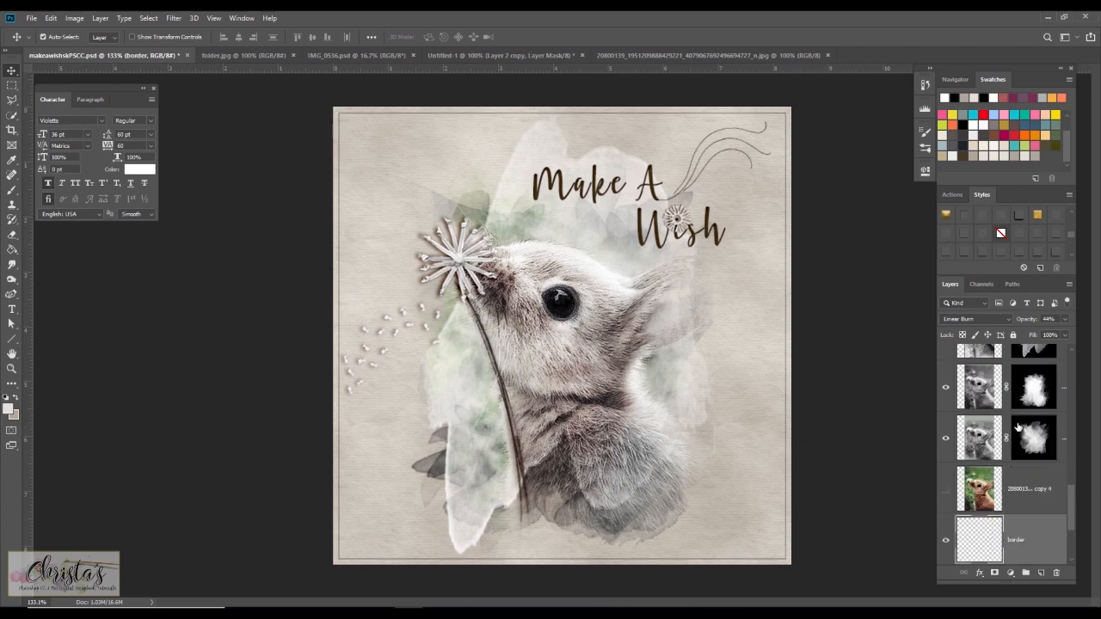